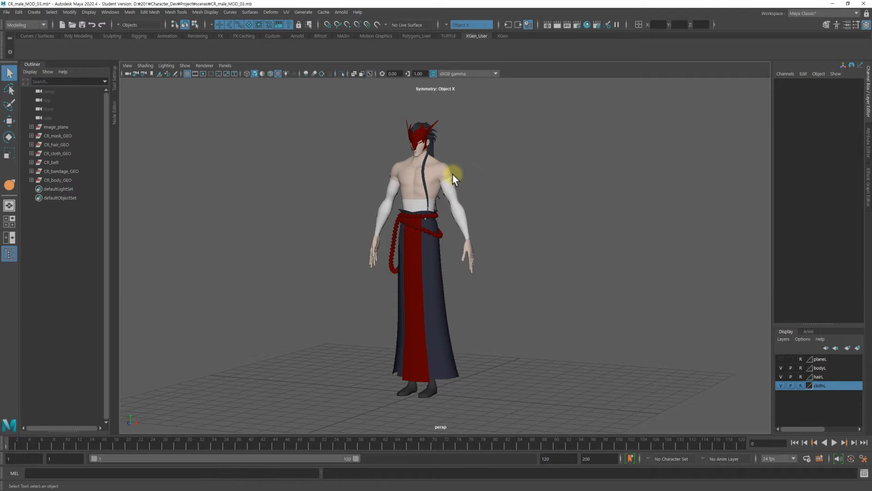
Hide the cloth, hair and body display layers to clear the viewport of the finished character.
{"action": "mouse_move", "coordinate": [464, 153]}
{"action": "left_mouse_down", "text": "alt"}
{"action": "mouse_move", "coordinate": [453, 152]}
{"action": "mouse_move", "coordinate": [477, 152]}
{"action": "mouse_move", "coordinate": [471, 168]}
{"action": "mouse_move", "coordinate": [465, 160]}
{"action": "left_mouse_up", "text": "alt"}
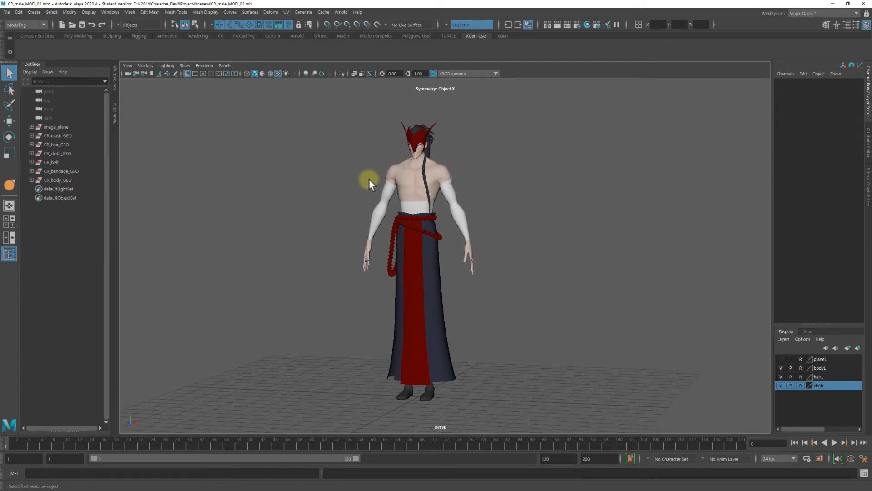
{"action": "left_click_drag", "start_coordinate": [421, 155], "coordinate": [443, 181], "text": "alt"}
{"action": "left_click_drag", "start_coordinate": [493, 201], "coordinate": [696, 232], "text": "alt"}
{"action": "left_click", "coordinate": [781, 385]}
{"action": "left_click", "coordinate": [780, 377]}
{"action": "left_click", "coordinate": [781, 367]}
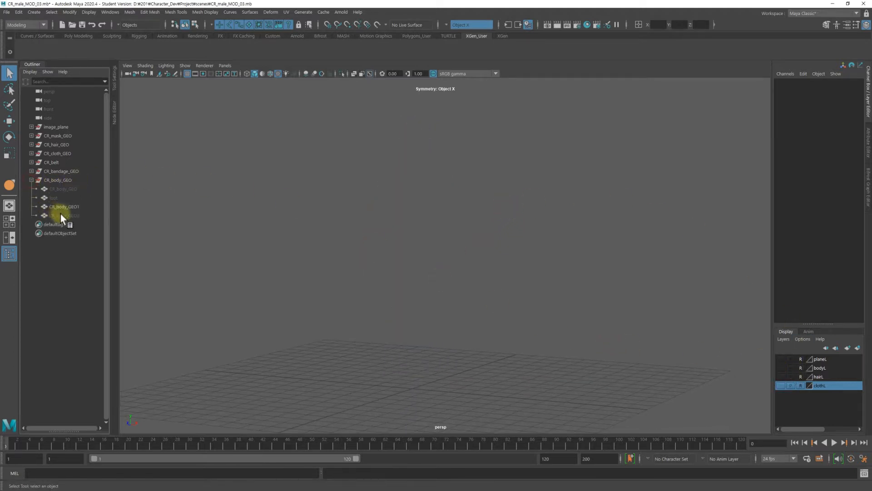
Unhide the CR_body_GEO2 base mesh inside the CR_body_GEO group.
{"action": "left_click", "coordinate": [61, 215]}
{"action": "key", "text": "shift+h"}
{"action": "left_click", "coordinate": [586, 189]}
{"action": "left_click", "coordinate": [442, 199]}
{"action": "middle_click_drag", "start_coordinate": [383, 167], "coordinate": [361, 271], "text": "alt"}
{"action": "right_click_drag", "start_coordinate": [306, 205], "coordinate": [847, 142], "text": "alt"}
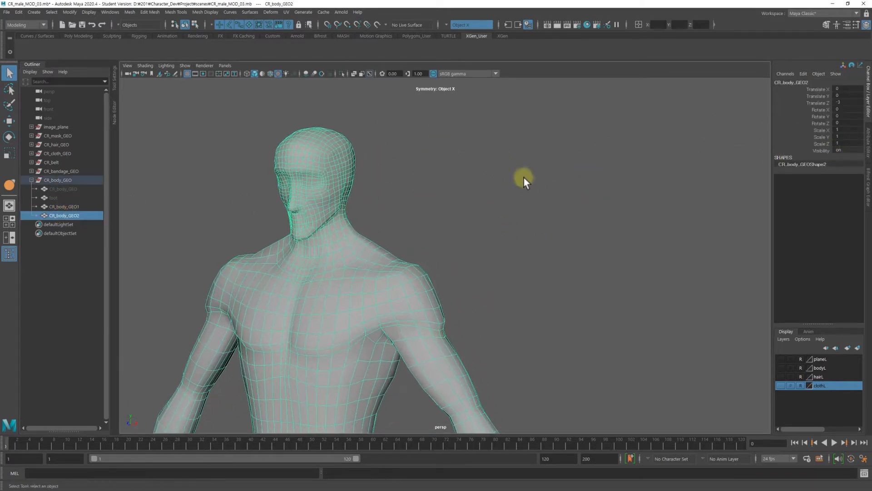
Examine the base body mesh and its wireframe from the front, checking the head, torso and arms.
{"action": "left_click_drag", "start_coordinate": [408, 218], "coordinate": [397, 189], "text": "alt"}
{"action": "right_click_drag", "start_coordinate": [472, 195], "coordinate": [218, 220], "text": "alt"}
{"action": "middle_click_drag", "start_coordinate": [423, 231], "coordinate": [448, 123], "text": "alt"}
{"action": "right_click_drag", "start_coordinate": [508, 147], "coordinate": [375, 204], "text": "alt"}
{"action": "left_click_drag", "start_coordinate": [365, 213], "coordinate": [404, 240], "text": "alt"}
{"action": "middle_click_drag", "start_coordinate": [403, 271], "coordinate": [426, 237], "text": "alt"}
{"action": "left_click", "coordinate": [455, 263]}
{"action": "left_click_drag", "start_coordinate": [425, 237], "coordinate": [419, 237], "text": "alt"}
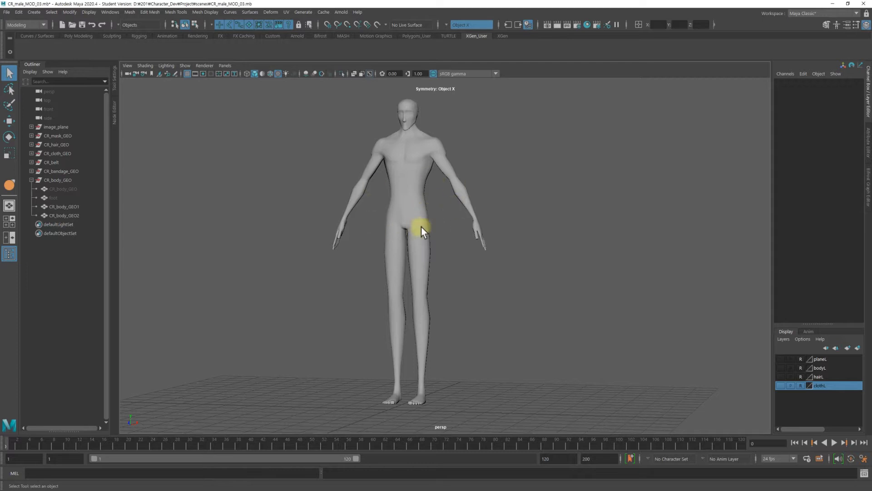
{"action": "left_click", "coordinate": [419, 258]}
{"action": "mouse_move", "coordinate": [452, 222]}
{"action": "left_mouse_down", "text": "alt"}
{"action": "mouse_move", "coordinate": [440, 235]}
{"action": "mouse_move", "coordinate": [451, 237]}
{"action": "left_mouse_up", "text": "alt"}
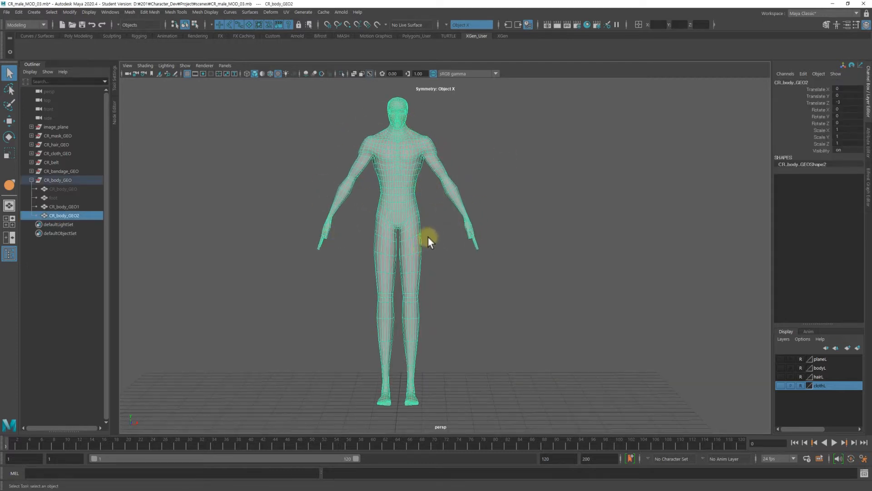
{"action": "middle_click_drag", "start_coordinate": [387, 188], "coordinate": [395, 266], "text": "alt"}
{"action": "left_click_drag", "start_coordinate": [358, 252], "coordinate": [337, 249], "text": "alt"}
{"action": "right_click_drag", "start_coordinate": [337, 249], "coordinate": [573, 235], "text": "alt"}
{"action": "mouse_move", "coordinate": [398, 236]}
{"action": "left_mouse_down", "text": "alt"}
{"action": "mouse_move", "coordinate": [417, 241]}
{"action": "mouse_move", "coordinate": [402, 228]}
{"action": "left_mouse_up", "text": "alt"}
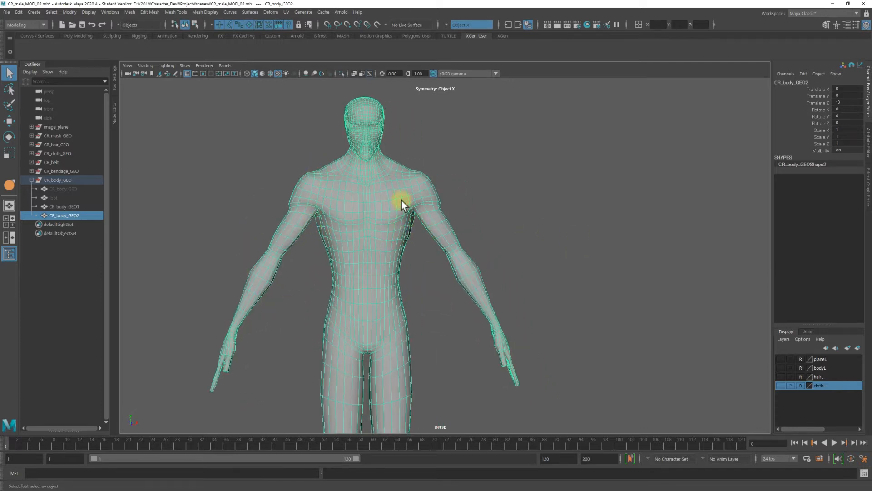
{"action": "left_click_drag", "start_coordinate": [369, 220], "coordinate": [366, 214], "text": "alt"}
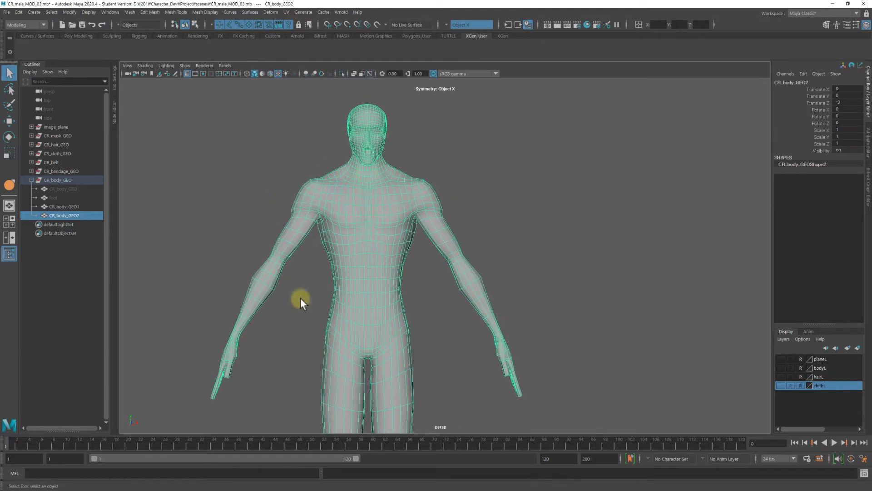
Select the faces of the body's torso, shoulders and upper arms as the area for a short-sleeved shirt.
{"action": "middle_click_drag", "start_coordinate": [399, 162], "coordinate": [393, 210], "text": "alt"}
{"action": "right_click_drag", "start_coordinate": [385, 200], "coordinate": [382, 221]}
{"action": "left_click_drag", "start_coordinate": [293, 184], "coordinate": [458, 241]}
{"action": "left_click_drag", "start_coordinate": [432, 328], "coordinate": [329, 249], "text": "shift"}
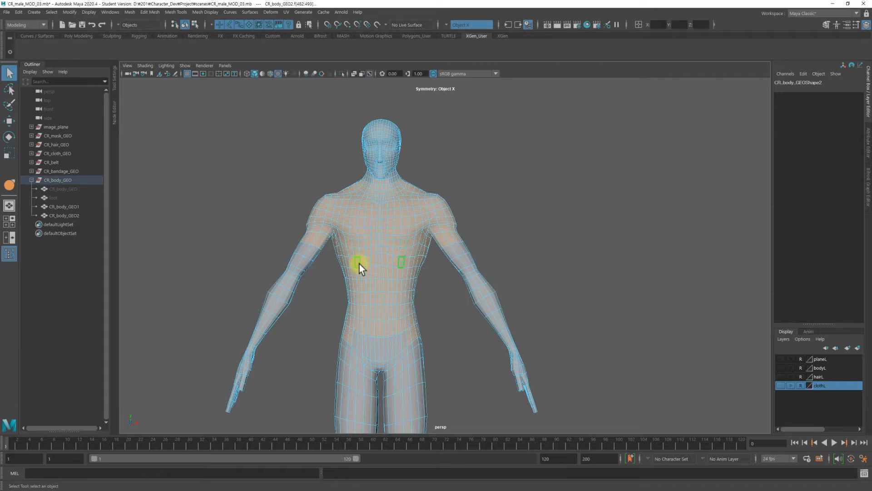
{"action": "left_click_drag", "start_coordinate": [418, 345], "coordinate": [430, 350], "text": "alt"}
Refine the face selection around the base of the neck, front and back, into a clean collar line.
{"action": "left_click_drag", "start_coordinate": [286, 342], "coordinate": [377, 270], "text": "alt"}
{"action": "right_click_drag", "start_coordinate": [304, 236], "coordinate": [518, 219], "text": "alt"}
{"action": "middle_click_drag", "start_coordinate": [327, 200], "coordinate": [468, 243], "text": "alt"}
{"action": "left_click_drag", "start_coordinate": [454, 218], "coordinate": [405, 208], "text": "alt"}
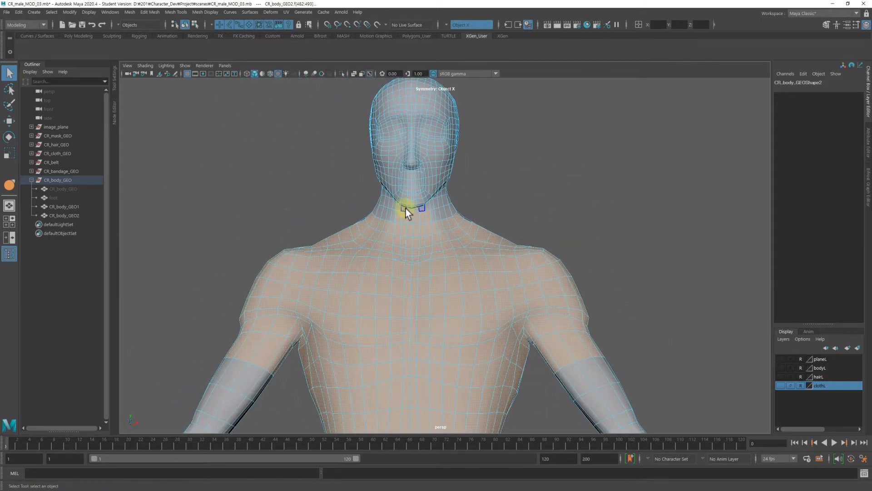
{"action": "left_click_drag", "start_coordinate": [331, 234], "coordinate": [201, 249], "text": "alt"}
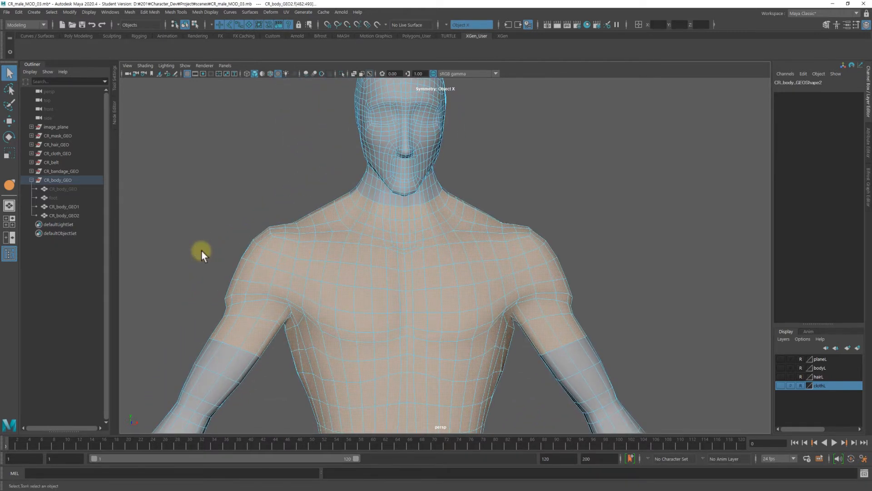
{"action": "left_click_drag", "start_coordinate": [323, 221], "coordinate": [359, 173], "text": "alt"}
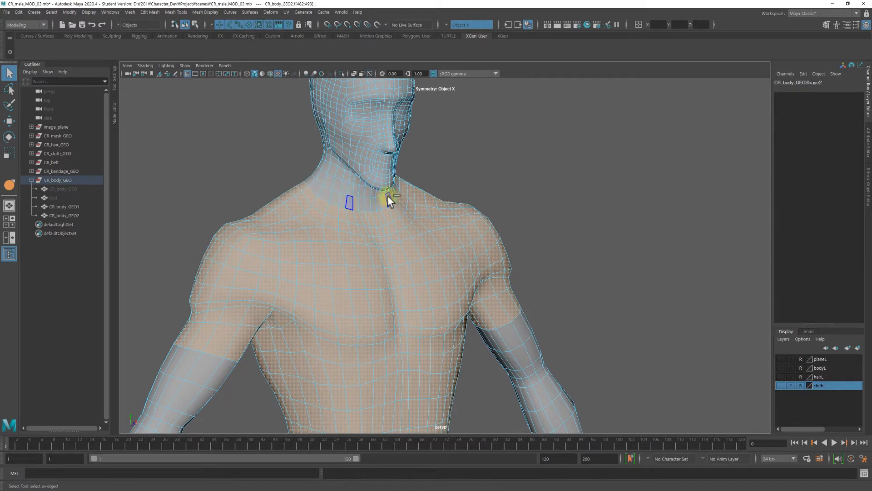
{"action": "left_click_drag", "start_coordinate": [364, 196], "coordinate": [471, 236], "text": "alt"}
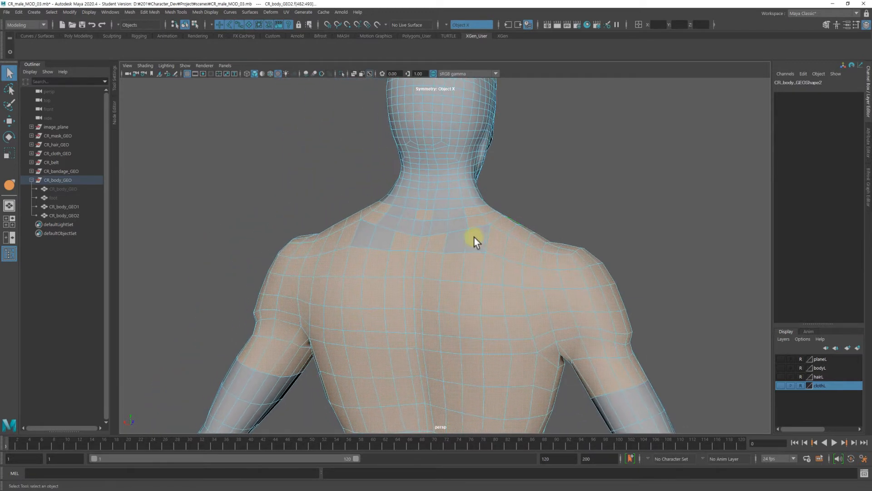
{"action": "left_click_drag", "start_coordinate": [380, 239], "coordinate": [403, 244], "text": "alt"}
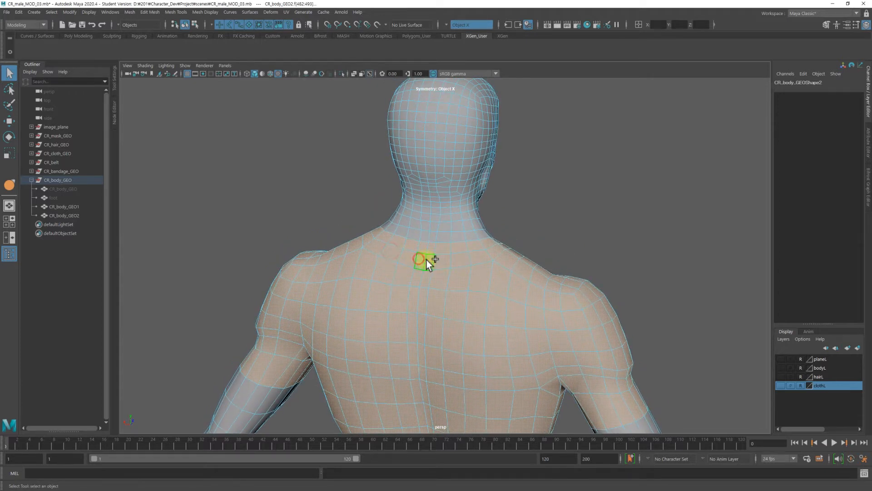
{"action": "left_click_drag", "start_coordinate": [506, 234], "coordinate": [435, 220], "text": "alt"}
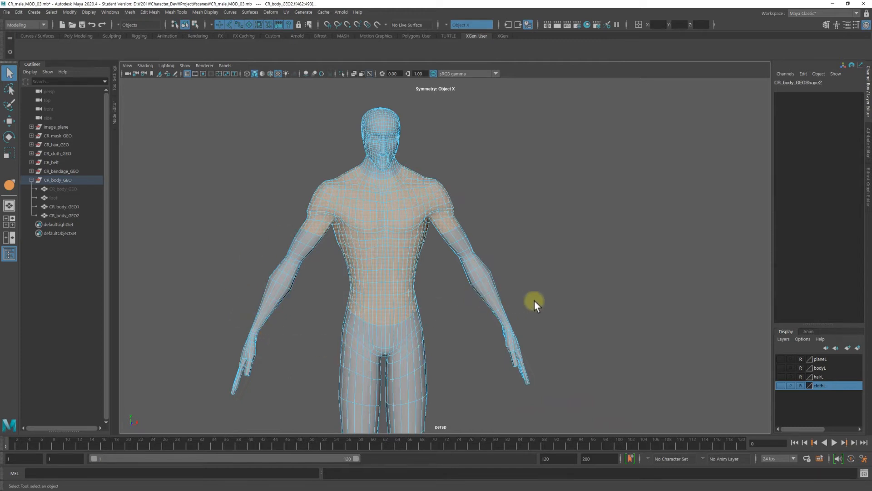
Duplicate the selected torso and upper-arm faces into a separate shirt shell slightly offset from the body.
{"action": "left_click_drag", "start_coordinate": [413, 206], "coordinate": [394, 205], "text": "alt"}
{"action": "right_click_drag", "start_coordinate": [335, 214], "coordinate": [470, 211], "text": "alt"}
{"action": "middle_click_drag", "start_coordinate": [477, 217], "coordinate": [496, 245], "text": "alt"}
{"action": "mouse_move", "coordinate": [452, 228]}
{"action": "left_mouse_down", "text": "alt"}
{"action": "mouse_move", "coordinate": [429, 229]}
{"action": "mouse_move", "coordinate": [443, 228]}
{"action": "left_mouse_up", "text": "alt"}
{"action": "left_click", "coordinate": [150, 12]}
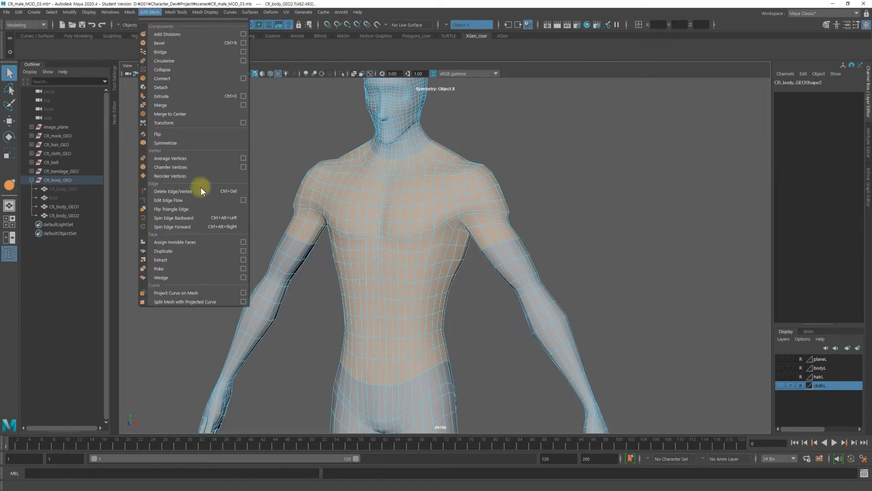
{"action": "left_click", "coordinate": [180, 251]}
{"action": "scroll", "coordinate": [382, 197], "scroll_direction": "down", "scroll_amount": 3}
{"action": "left_click_drag", "start_coordinate": [382, 197], "coordinate": [400, 262], "text": "alt"}
{"action": "key", "text": "ctrl+z"}
{"action": "left_click_drag", "start_coordinate": [484, 245], "coordinate": [536, 241], "text": "alt"}
{"action": "left_click", "coordinate": [545, 216]}
{"action": "middle_click_drag", "start_coordinate": [512, 214], "coordinate": [526, 185], "text": "alt"}
{"action": "left_click_drag", "start_coordinate": [460, 246], "coordinate": [444, 256], "text": "alt"}
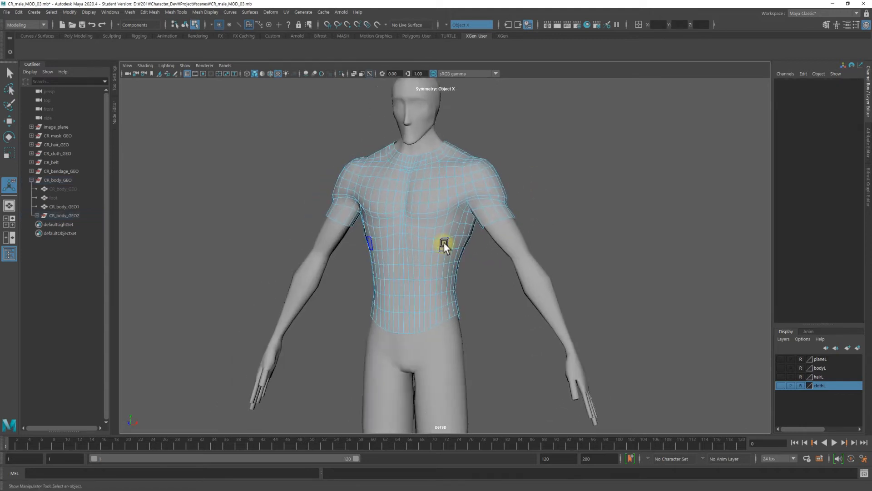
Return to object selection and delete the construction history of the body and shirt meshes.
{"action": "key", "text": "q"}
{"action": "key", "text": "F8"}
{"action": "left_click", "coordinate": [537, 193]}
{"action": "left_click", "coordinate": [345, 240]}
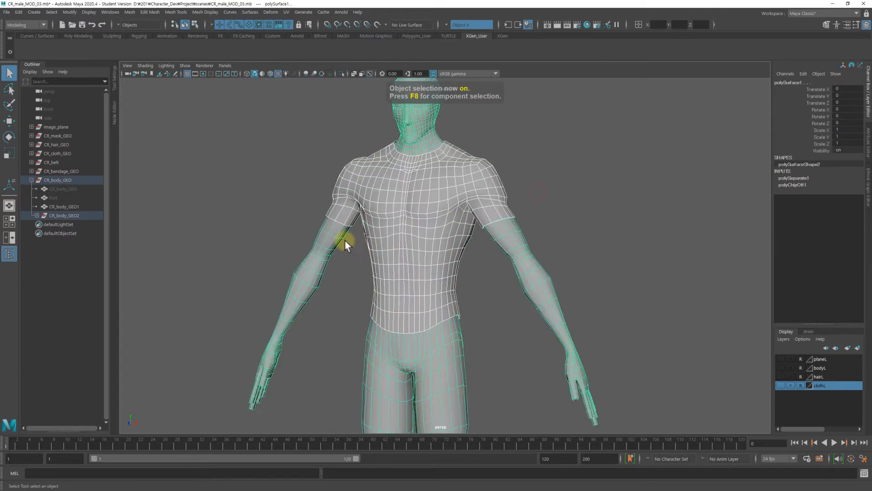
{"action": "key", "text": "alt+shift+d"}
{"action": "left_click", "coordinate": [37, 214]}
{"action": "left_click", "coordinate": [231, 201]}
Assign a new Lambert material to the shirt mesh and set its color to bright green.
{"action": "left_click", "coordinate": [442, 199]}
{"action": "right_click_drag", "start_coordinate": [453, 178], "coordinate": [519, 416]}
{"action": "left_click", "coordinate": [835, 80]}
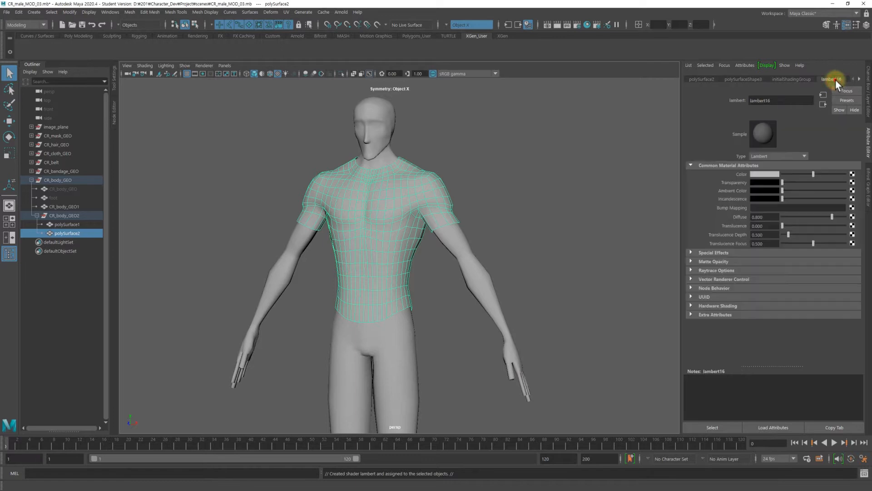
{"action": "left_click", "coordinate": [768, 174]}
{"action": "left_click", "coordinate": [748, 155]}
{"action": "left_click", "coordinate": [557, 195]}
{"action": "key", "text": "6"}
{"action": "left_click", "coordinate": [426, 193]}
{"action": "key", "text": "5"}
{"action": "key", "text": "6"}
{"action": "key", "text": "5"}
{"action": "left_click", "coordinate": [529, 180]}
Inspect the shirt's fit on the body from several angles, including the open edge of the sleeve.
{"action": "left_click_drag", "start_coordinate": [529, 180], "coordinate": [452, 196], "text": "alt"}
{"action": "right_click_drag", "start_coordinate": [451, 197], "coordinate": [542, 180], "text": "alt"}
{"action": "left_click_drag", "start_coordinate": [514, 184], "coordinate": [498, 189]}
{"action": "left_click_drag", "start_coordinate": [498, 189], "coordinate": [550, 173], "text": "alt"}
{"action": "left_click", "coordinate": [542, 172]}
{"action": "left_click", "coordinate": [470, 190]}
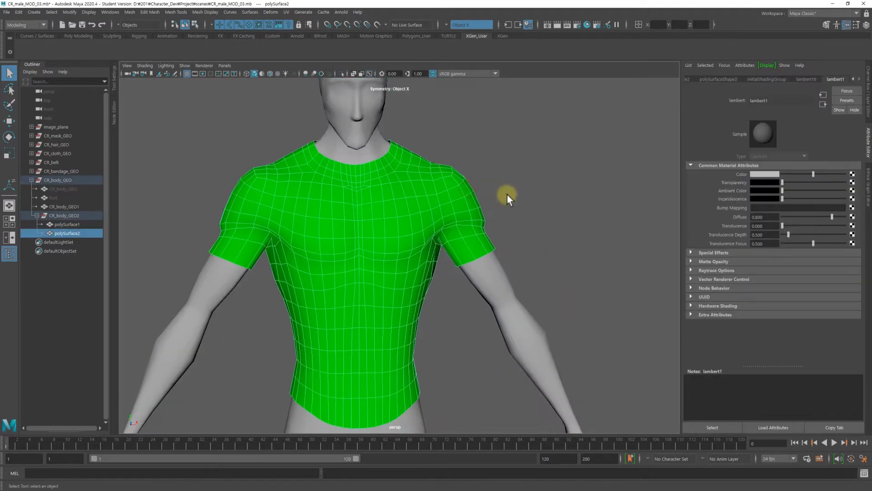
{"action": "left_click_drag", "start_coordinate": [507, 190], "coordinate": [427, 132], "text": "alt"}
{"action": "left_click_drag", "start_coordinate": [373, 263], "coordinate": [477, 185], "text": "alt"}
{"action": "right_click_drag", "start_coordinate": [477, 185], "coordinate": [322, 204], "text": "alt"}
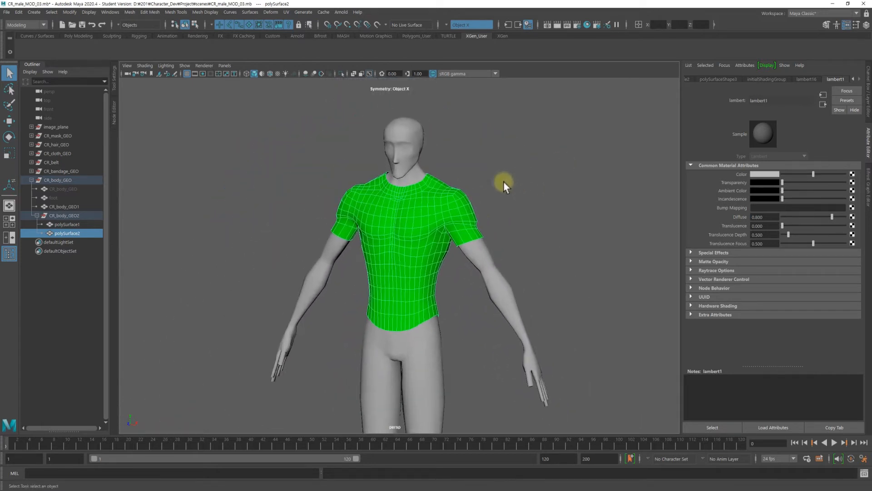
{"action": "right_click_drag", "start_coordinate": [434, 193], "coordinate": [500, 170], "text": "alt"}
{"action": "left_click_drag", "start_coordinate": [499, 171], "coordinate": [438, 224], "text": "alt"}
{"action": "right_click_drag", "start_coordinate": [438, 224], "coordinate": [607, 189], "text": "alt"}
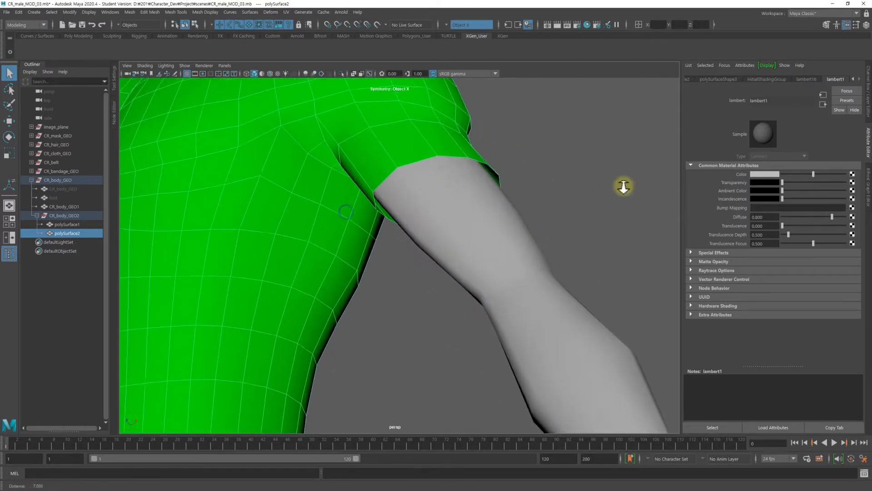
{"action": "left_click_drag", "start_coordinate": [473, 187], "coordinate": [440, 180], "text": "alt"}
{"action": "mouse_move", "coordinate": [465, 200]}
{"action": "left_mouse_down", "text": "alt"}
{"action": "mouse_move", "coordinate": [446, 185]}
{"action": "mouse_move", "coordinate": [474, 190]}
{"action": "left_mouse_up", "text": "alt"}
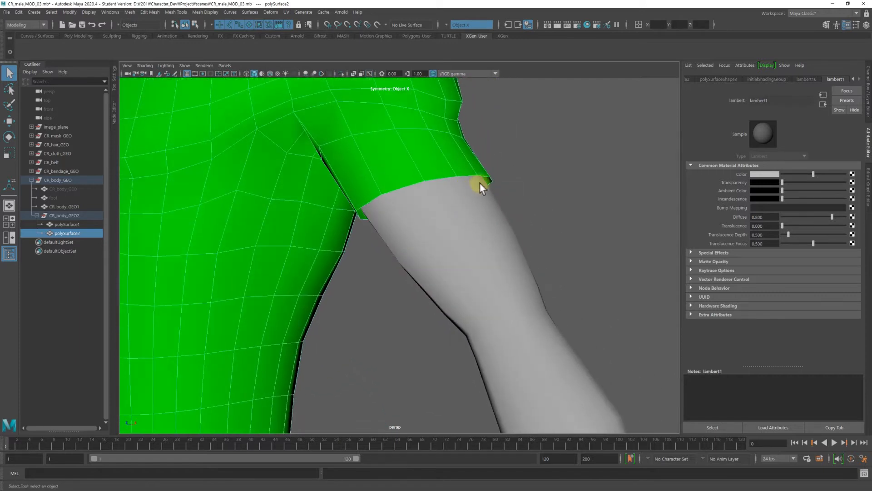
{"action": "left_click_drag", "start_coordinate": [395, 195], "coordinate": [427, 187], "text": "alt"}
Try extruding the sleeve's border edge loop inward to give the hem some thickness, and preview it smoothed.
{"action": "right_click_drag", "start_coordinate": [415, 205], "coordinate": [415, 179]}
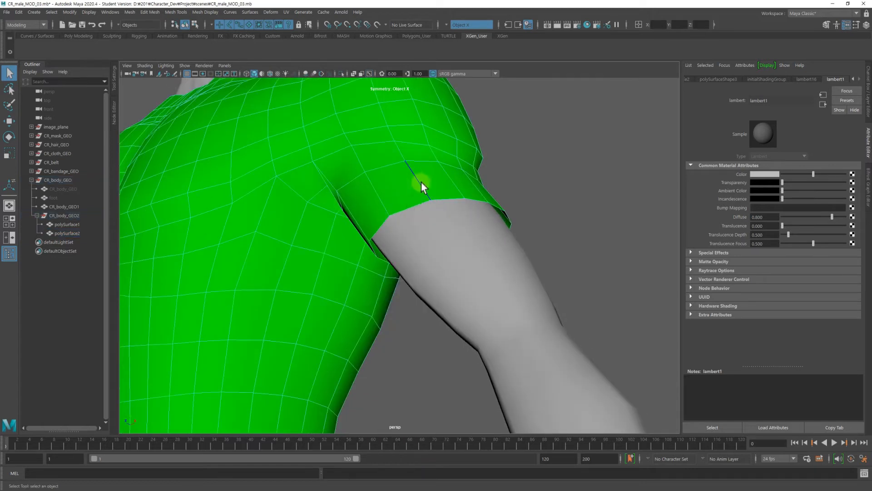
{"action": "left_click", "coordinate": [415, 206]}
{"action": "left_click_drag", "start_coordinate": [423, 210], "coordinate": [432, 201], "text": "alt"}
{"action": "left_click", "coordinate": [429, 209]}
{"action": "right_click_drag", "start_coordinate": [487, 187], "coordinate": [526, 249], "text": "shift"}
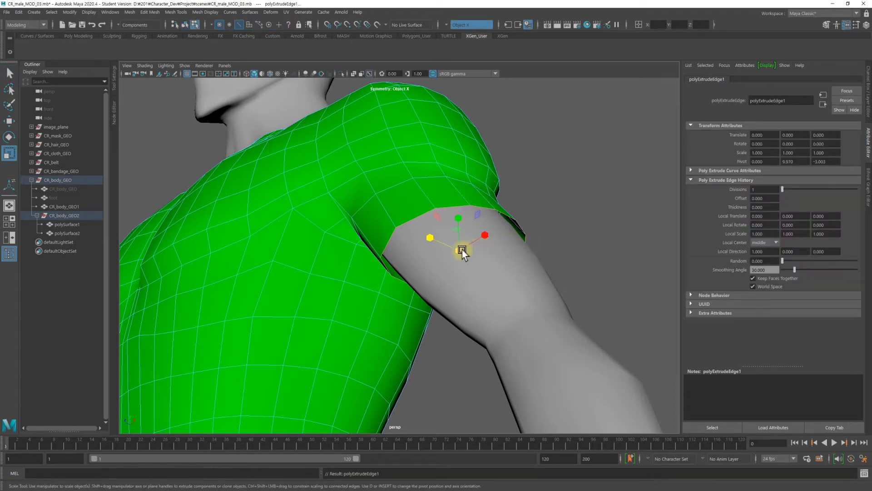
{"action": "left_click_drag", "start_coordinate": [462, 250], "coordinate": [432, 257], "text": "alt"}
{"action": "key", "text": "ctrl+e"}
{"action": "left_click_drag", "start_coordinate": [558, 235], "coordinate": [495, 253]}
{"action": "left_click", "coordinate": [538, 243]}
{"action": "key", "text": "3"}
{"action": "key", "text": "1"}
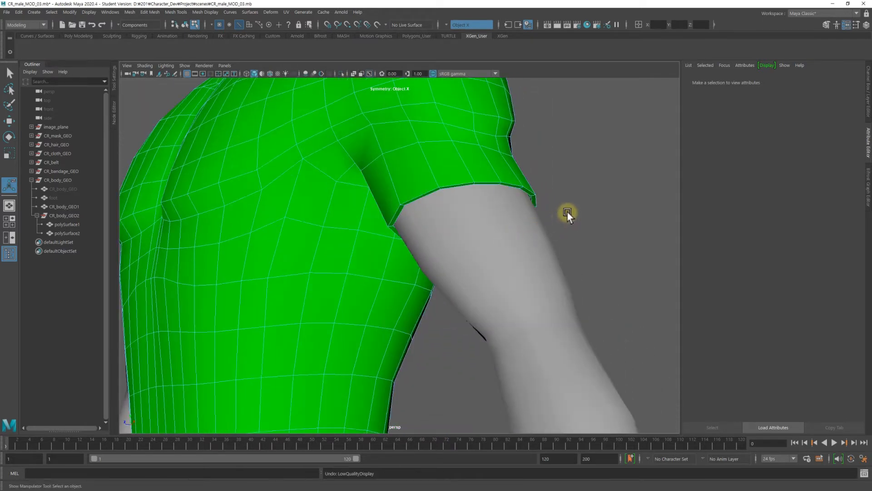
Undo the sleeve hem extrusion and return to object selection.
{"action": "key", "text": "ctrl+z"}
{"action": "key", "text": "ctrl+z"}
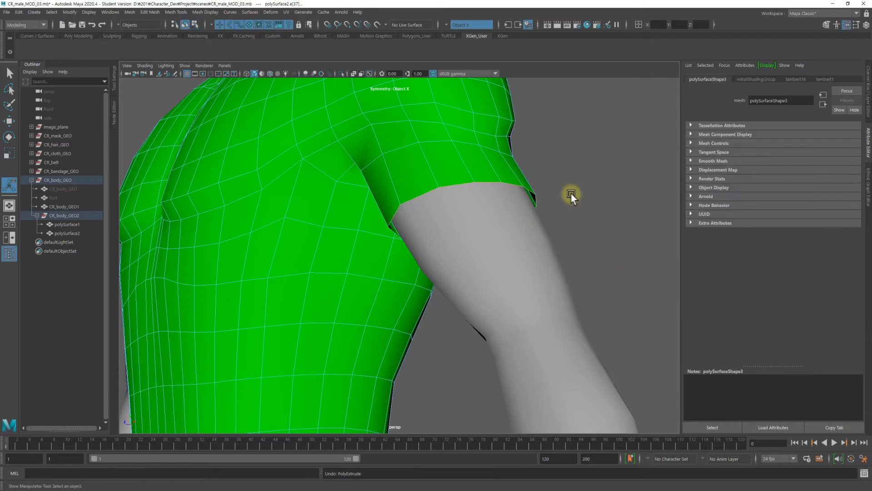
{"action": "scroll", "coordinate": [567, 196], "scroll_direction": "down", "scroll_amount": 5}
{"action": "left_click_drag", "start_coordinate": [562, 197], "coordinate": [460, 219], "text": "alt"}
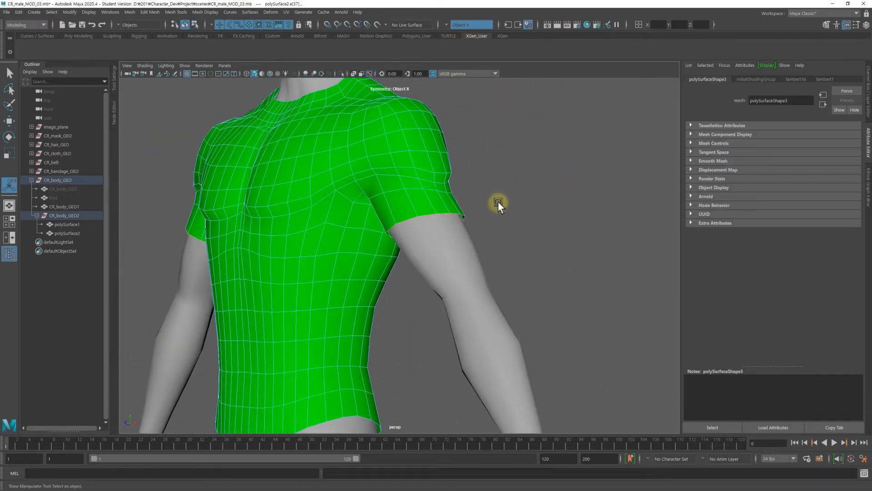
{"action": "key", "text": "q"}
{"action": "key", "text": "F8"}
{"action": "key", "text": "F8"}
{"action": "left_click", "coordinate": [517, 198]}
Examine how closely the shirt follows the body's muscle shapes from different angles.
{"action": "right_click_drag", "start_coordinate": [549, 149], "coordinate": [259, 233], "text": "alt"}
{"action": "middle_click_drag", "start_coordinate": [291, 232], "coordinate": [392, 226], "text": "alt"}
{"action": "left_click_drag", "start_coordinate": [391, 225], "coordinate": [437, 227], "text": "alt"}
{"action": "left_click", "coordinate": [436, 227]}
{"action": "middle_click_drag", "start_coordinate": [462, 211], "coordinate": [424, 211], "text": "alt"}
{"action": "left_click_drag", "start_coordinate": [412, 208], "coordinate": [393, 209], "text": "alt"}
{"action": "right_click_drag", "start_coordinate": [393, 209], "coordinate": [545, 188], "text": "alt"}
{"action": "middle_click_drag", "start_coordinate": [537, 186], "coordinate": [499, 196], "text": "alt"}
{"action": "left_click_drag", "start_coordinate": [500, 195], "coordinate": [549, 200], "text": "alt"}
Soften the muscle definition on the shirt's chest with the Smooth sculpting tool.
{"action": "mouse_move", "coordinate": [358, 219]}
{"action": "left_mouse_down", "text": "alt"}
{"action": "mouse_move", "coordinate": [446, 216]}
{"action": "mouse_move", "coordinate": [424, 196]}
{"action": "mouse_move", "coordinate": [442, 211]}
{"action": "mouse_move", "coordinate": [482, 208]}
{"action": "mouse_move", "coordinate": [356, 218]}
{"action": "left_mouse_up", "text": "alt"}
{"action": "mouse_move", "coordinate": [356, 218]}
{"action": "right_mouse_down", "text": "alt"}
{"action": "mouse_move", "coordinate": [433, 213]}
{"action": "mouse_move", "coordinate": [422, 184]}
{"action": "mouse_move", "coordinate": [412, 184]}
{"action": "mouse_move", "coordinate": [440, 185]}
{"action": "mouse_move", "coordinate": [462, 199]}
{"action": "right_mouse_up", "text": "alt"}
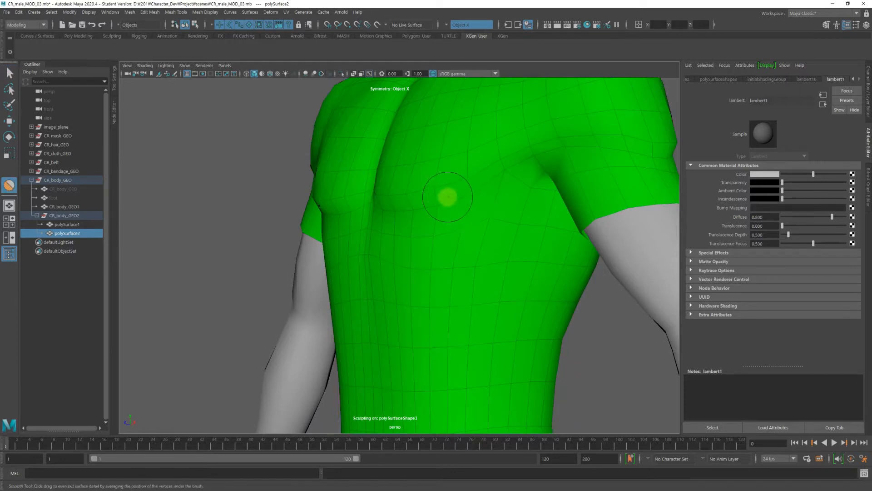
{"action": "left_click_drag", "start_coordinate": [446, 197], "coordinate": [435, 205], "text": "alt"}
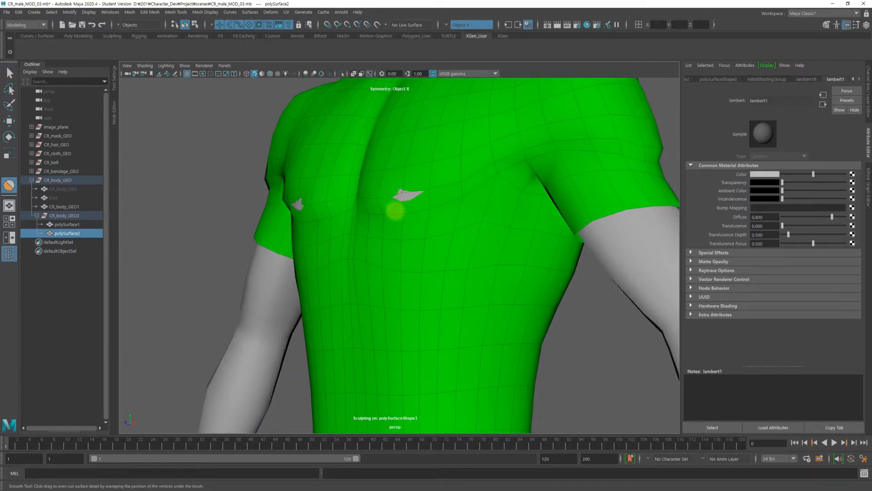
{"action": "left_click_drag", "start_coordinate": [366, 196], "coordinate": [396, 215]}
{"action": "mouse_move", "coordinate": [278, 176]}
{"action": "middle_mouse_down", "text": "alt"}
{"action": "mouse_move", "coordinate": [342, 176]}
{"action": "mouse_move", "coordinate": [438, 192]}
{"action": "middle_mouse_up", "text": "alt"}
{"action": "mouse_move", "coordinate": [283, 206]}
{"action": "left_mouse_down", "text": "alt"}
{"action": "mouse_move", "coordinate": [341, 200]}
{"action": "mouse_move", "coordinate": [473, 217]}
{"action": "mouse_move", "coordinate": [554, 189]}
{"action": "mouse_move", "coordinate": [489, 208]}
{"action": "mouse_move", "coordinate": [551, 203]}
{"action": "mouse_move", "coordinate": [477, 209]}
{"action": "left_mouse_up", "text": "alt"}
Continue smoothing the shirt's surface around the shoulders, upper sleeves and back.
{"action": "left_click_drag", "start_coordinate": [418, 219], "coordinate": [418, 227]}
{"action": "mouse_move", "coordinate": [356, 227]}
{"action": "left_mouse_down", "text": "alt"}
{"action": "mouse_move", "coordinate": [408, 224]}
{"action": "mouse_move", "coordinate": [501, 192]}
{"action": "mouse_move", "coordinate": [463, 206]}
{"action": "left_mouse_up", "text": "alt"}
{"action": "left_click_drag", "start_coordinate": [295, 220], "coordinate": [303, 230]}
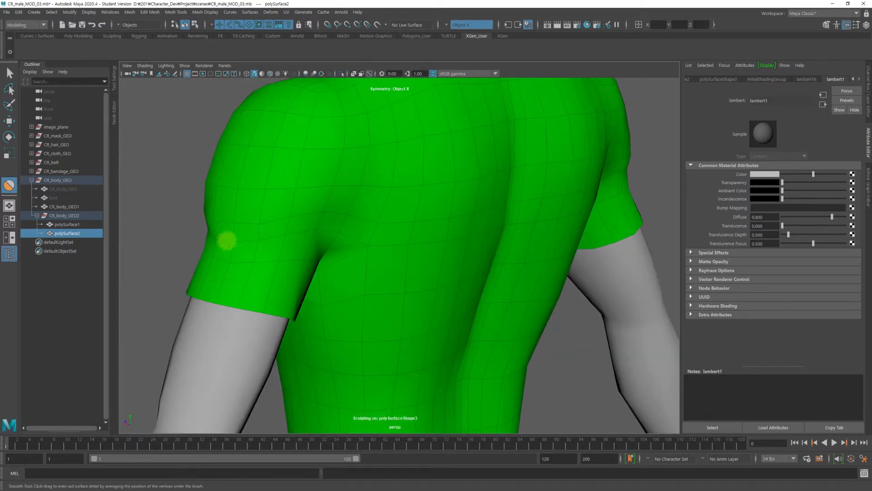
{"action": "left_click_drag", "start_coordinate": [303, 226], "coordinate": [267, 224], "text": "alt"}
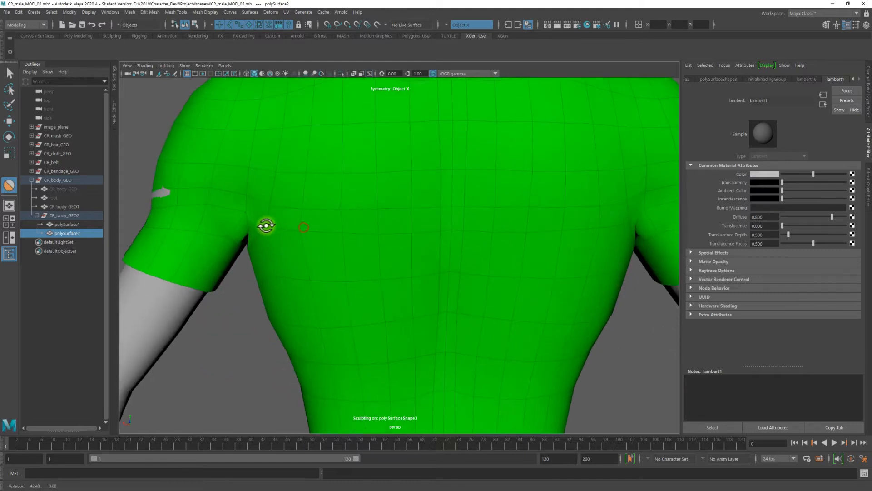
{"action": "left_click_drag", "start_coordinate": [232, 200], "coordinate": [452, 195], "text": "alt"}
Pull the shirt outward with the Grab sculpting tool along the lower chest to cover the body poking through.
{"action": "right_click", "coordinate": [393, 192]}
{"action": "mouse_move", "coordinate": [394, 193]}
{"action": "left_mouse_down", "text": "alt"}
{"action": "mouse_move", "coordinate": [361, 220]}
{"action": "mouse_move", "coordinate": [341, 140]}
{"action": "mouse_move", "coordinate": [354, 214]}
{"action": "left_mouse_up", "text": "alt"}
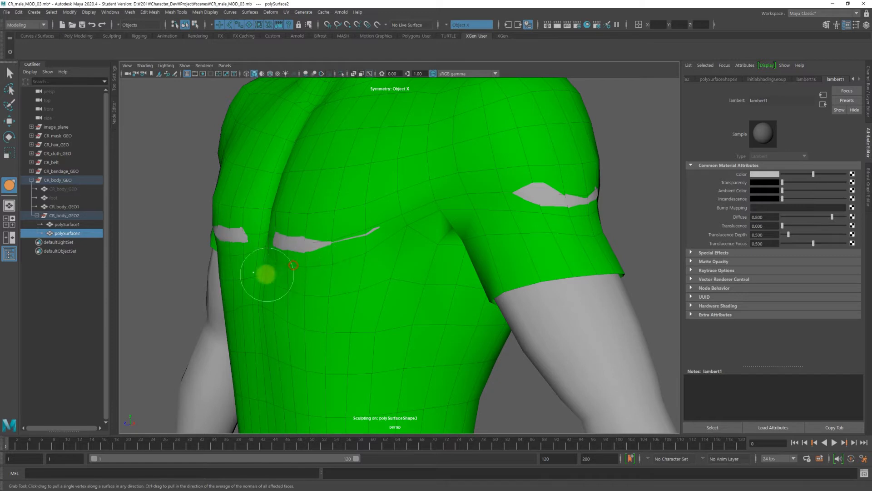
{"action": "left_click_drag", "start_coordinate": [284, 244], "coordinate": [255, 235], "text": "alt"}
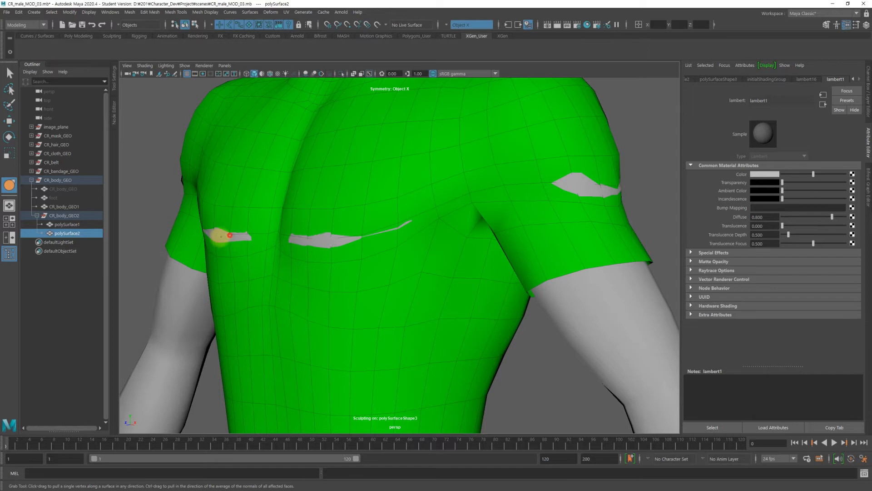
{"action": "mouse_move", "coordinate": [200, 238]}
{"action": "left_mouse_down", "text": "alt"}
{"action": "mouse_move", "coordinate": [296, 241]}
{"action": "mouse_move", "coordinate": [286, 232]}
{"action": "left_mouse_up", "text": "alt"}
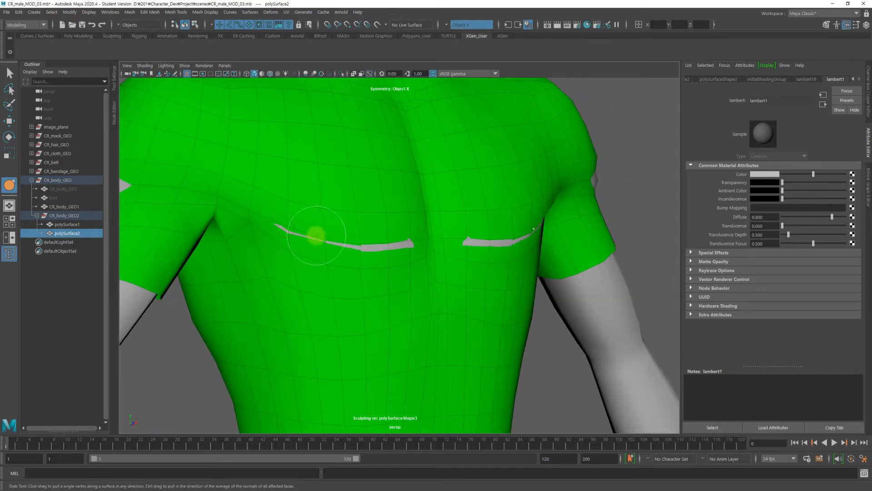
{"action": "mouse_move", "coordinate": [376, 250]}
{"action": "left_mouse_down", "text": "alt"}
{"action": "mouse_move", "coordinate": [469, 253]}
{"action": "mouse_move", "coordinate": [433, 253]}
{"action": "mouse_move", "coordinate": [396, 281]}
{"action": "left_mouse_up", "text": "alt"}
{"action": "mouse_move", "coordinate": [327, 288]}
{"action": "left_mouse_down", "text": "shift"}
{"action": "mouse_move", "coordinate": [352, 314]}
{"action": "mouse_move", "coordinate": [370, 306]}
{"action": "mouse_move", "coordinate": [360, 279]}
{"action": "mouse_move", "coordinate": [324, 289]}
{"action": "mouse_move", "coordinate": [330, 320]}
{"action": "left_mouse_up", "text": "shift"}
{"action": "mouse_move", "coordinate": [397, 267]}
{"action": "left_mouse_down"}
{"action": "mouse_move", "coordinate": [402, 282]}
{"action": "mouse_move", "coordinate": [315, 245]}
{"action": "left_mouse_up"}
{"action": "scroll", "coordinate": [407, 270], "scroll_direction": "down", "scroll_amount": 3}
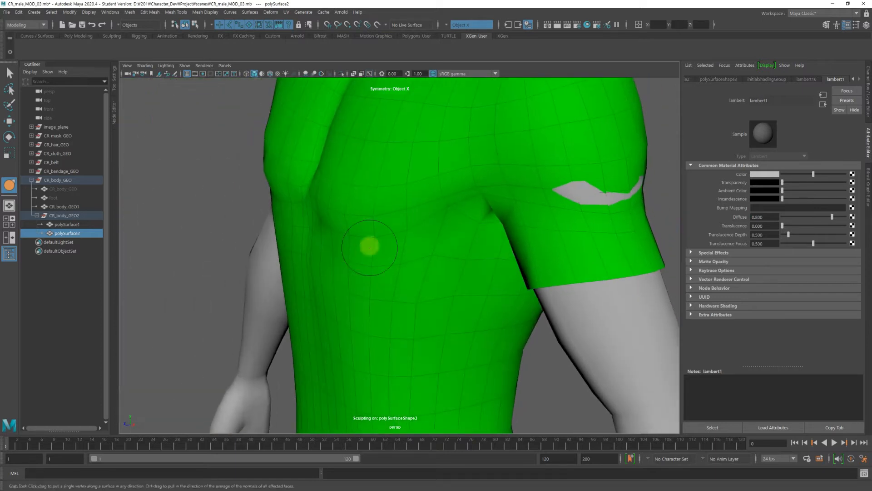
Pull the shirt's sleeves outward with the Grab sculpting tool to cover the upper arms poking through, checking front and back.
{"action": "mouse_move", "coordinate": [321, 156]}
{"action": "left_mouse_down", "text": "alt"}
{"action": "mouse_move", "coordinate": [356, 156]}
{"action": "mouse_move", "coordinate": [343, 178]}
{"action": "mouse_move", "coordinate": [370, 194]}
{"action": "left_mouse_up", "text": "alt"}
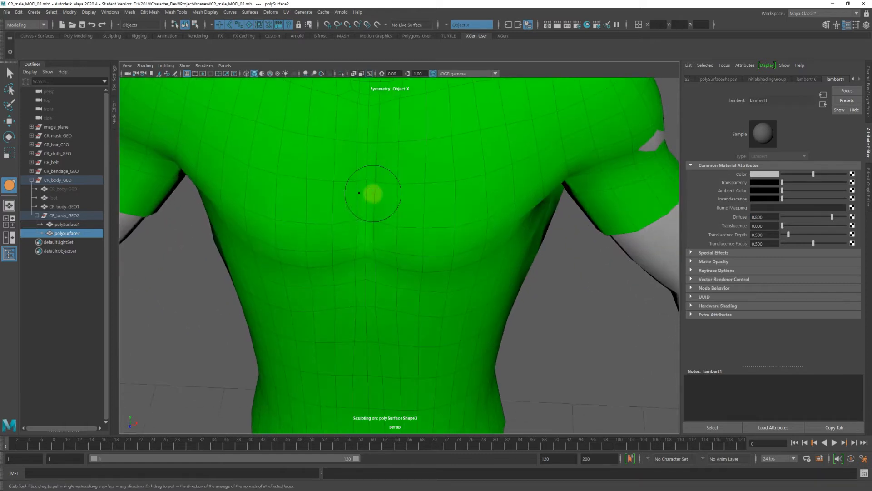
{"action": "scroll", "coordinate": [372, 223], "scroll_direction": "down", "scroll_amount": 2}
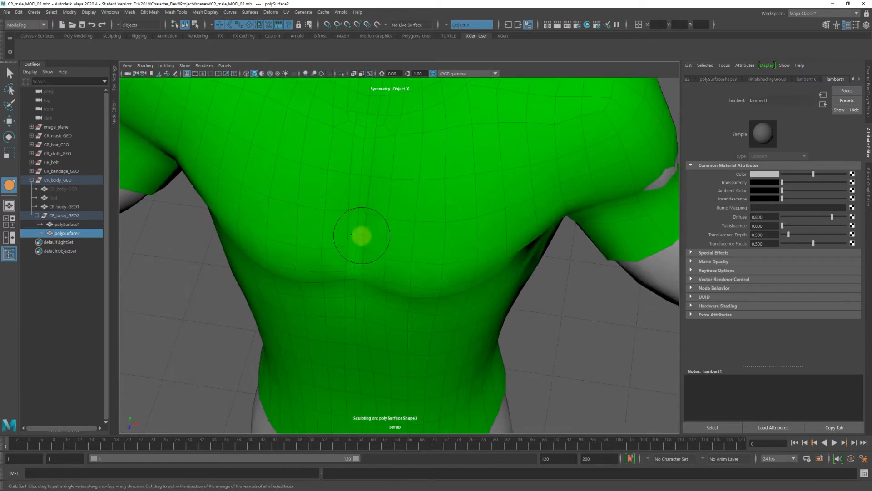
{"action": "left_click_drag", "start_coordinate": [361, 234], "coordinate": [353, 260], "text": "alt"}
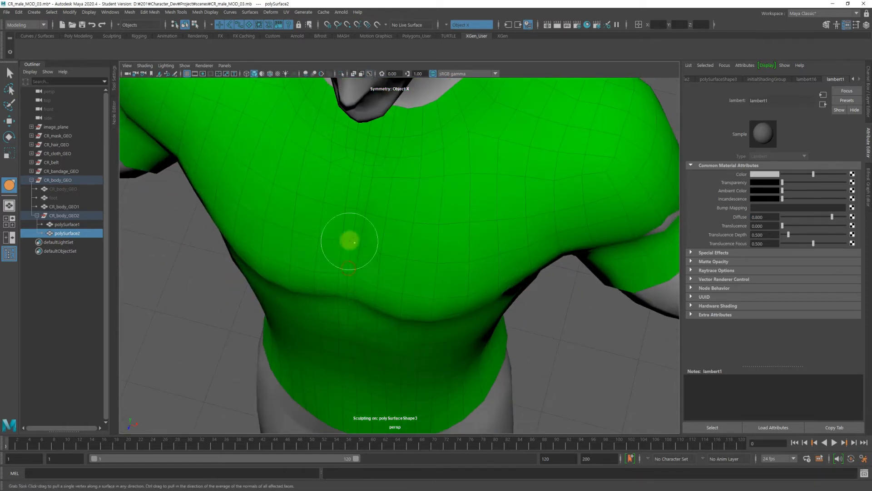
{"action": "mouse_move", "coordinate": [534, 201]}
{"action": "left_mouse_down", "text": "alt"}
{"action": "mouse_move", "coordinate": [432, 155]}
{"action": "mouse_move", "coordinate": [518, 175]}
{"action": "mouse_move", "coordinate": [437, 191]}
{"action": "mouse_move", "coordinate": [312, 179]}
{"action": "left_mouse_up", "text": "alt"}
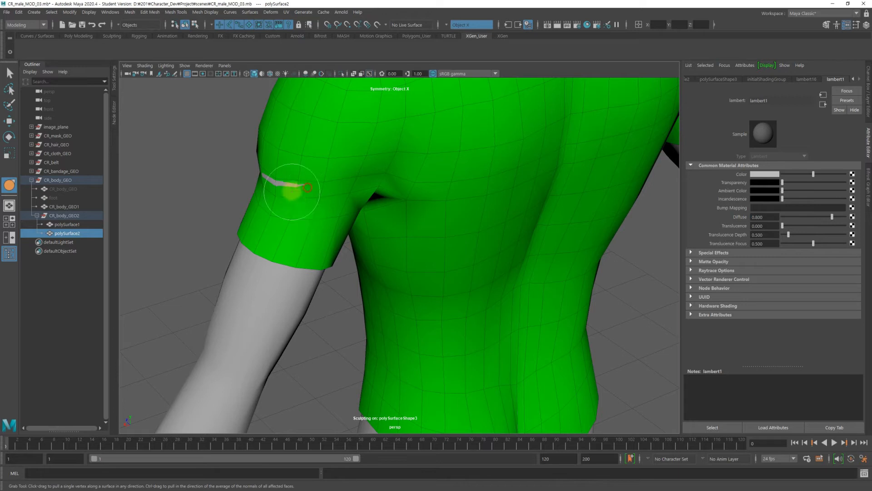
{"action": "mouse_move", "coordinate": [255, 185]}
{"action": "left_mouse_down", "text": "alt"}
{"action": "mouse_move", "coordinate": [453, 171]}
{"action": "mouse_move", "coordinate": [551, 132]}
{"action": "mouse_move", "coordinate": [445, 175]}
{"action": "mouse_move", "coordinate": [439, 201]}
{"action": "mouse_move", "coordinate": [383, 217]}
{"action": "mouse_move", "coordinate": [424, 209]}
{"action": "mouse_move", "coordinate": [429, 172]}
{"action": "left_mouse_up", "text": "alt"}
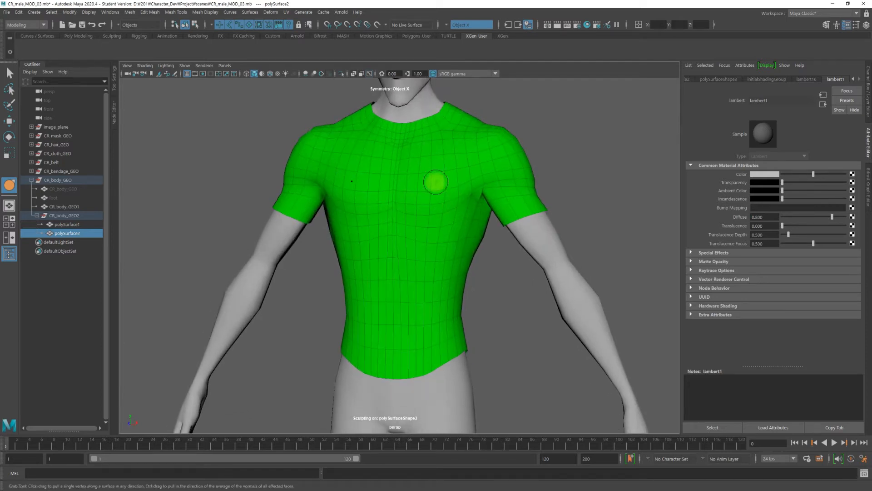
{"action": "middle_click_drag", "start_coordinate": [473, 166], "coordinate": [465, 191], "text": "alt"}
{"action": "left_click_drag", "start_coordinate": [465, 191], "coordinate": [451, 177], "text": "alt"}
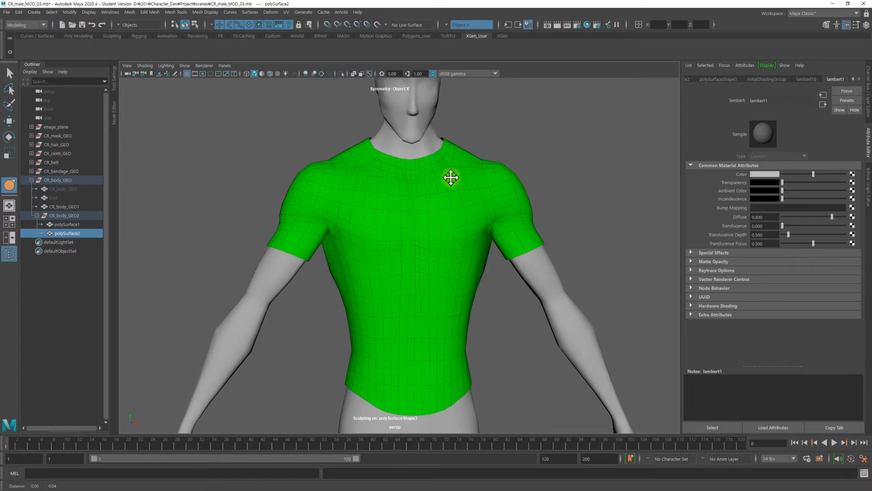
{"action": "middle_click_drag", "start_coordinate": [452, 177], "coordinate": [447, 209], "text": "alt"}
{"action": "left_click_drag", "start_coordinate": [458, 207], "coordinate": [444, 208], "text": "alt"}
{"action": "right_click_drag", "start_coordinate": [444, 209], "coordinate": [533, 163], "text": "alt"}
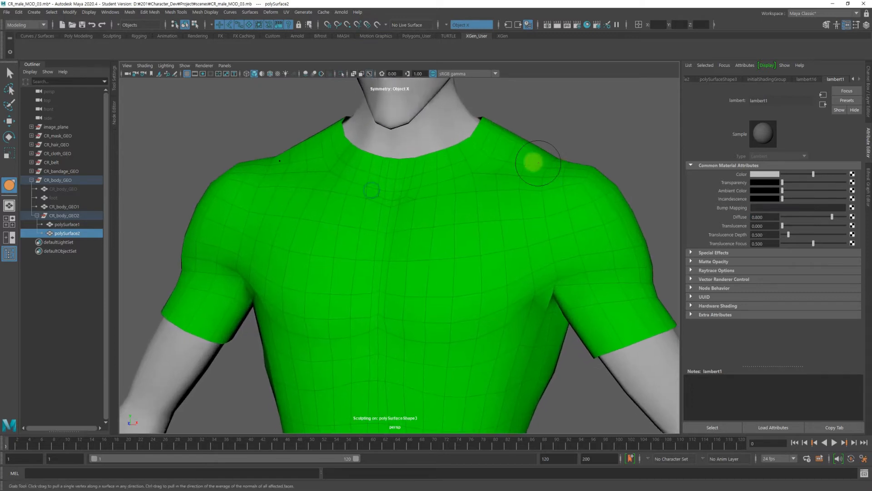
{"action": "middle_click_drag", "start_coordinate": [439, 164], "coordinate": [448, 188], "text": "alt"}
Leave sculpting and delete the redundant edge loop below the neckline at the centre of the shirt's chest.
{"action": "key", "text": "q"}
{"action": "left_click", "coordinate": [522, 137]}
{"action": "left_click", "coordinate": [496, 191]}
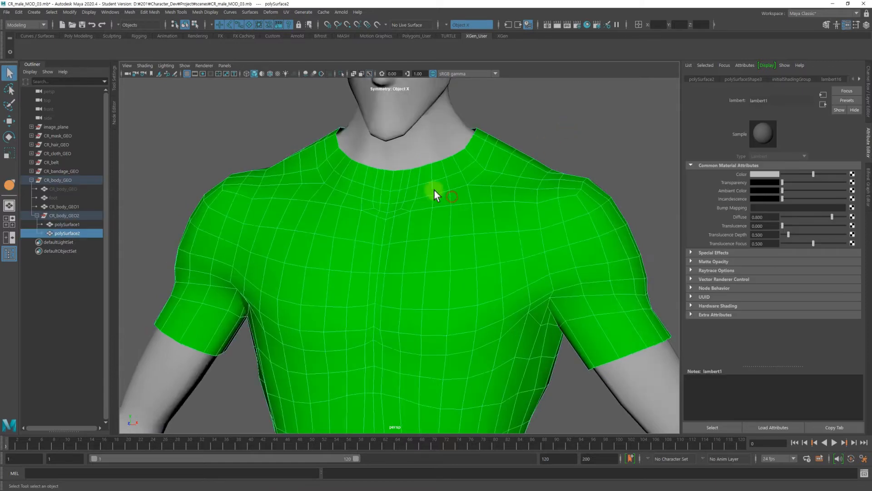
{"action": "right_click_drag", "start_coordinate": [434, 190], "coordinate": [472, 171], "text": "alt"}
{"action": "middle_click_drag", "start_coordinate": [413, 169], "coordinate": [383, 217], "text": "alt"}
{"action": "mouse_move", "coordinate": [383, 217]}
{"action": "left_mouse_down", "text": "alt"}
{"action": "mouse_move", "coordinate": [389, 214]}
{"action": "mouse_move", "coordinate": [382, 217]}
{"action": "left_mouse_up", "text": "alt"}
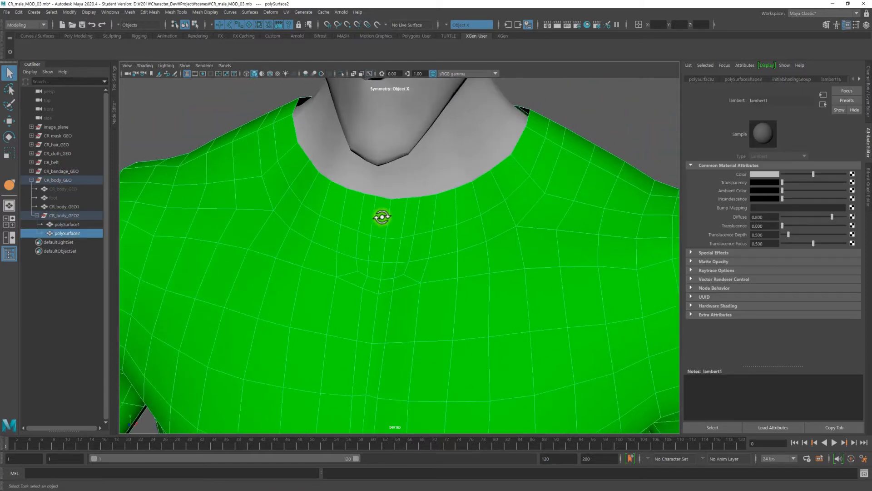
{"action": "right_click_drag", "start_coordinate": [359, 209], "coordinate": [359, 182]}
{"action": "double_click", "coordinate": [361, 216]}
{"action": "left_click_drag", "start_coordinate": [411, 214], "coordinate": [355, 234], "text": "alt"}
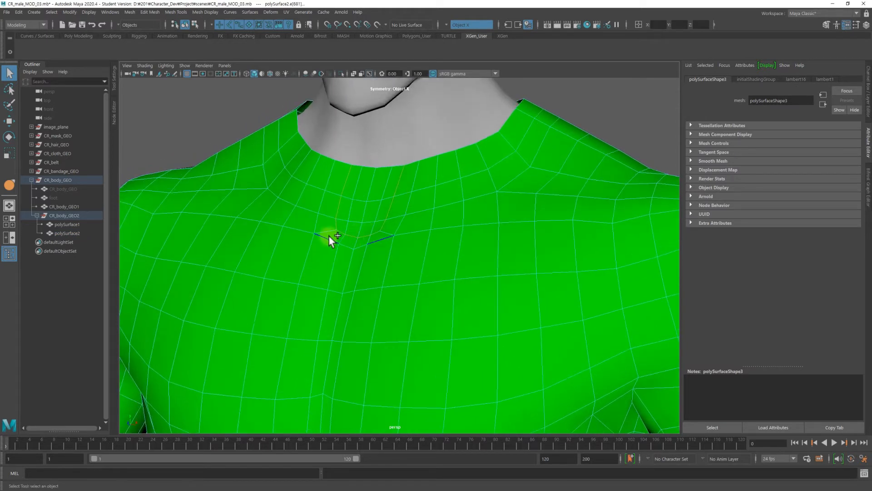
{"action": "key", "text": "ctrl+Delete"}
{"action": "key", "text": "r"}
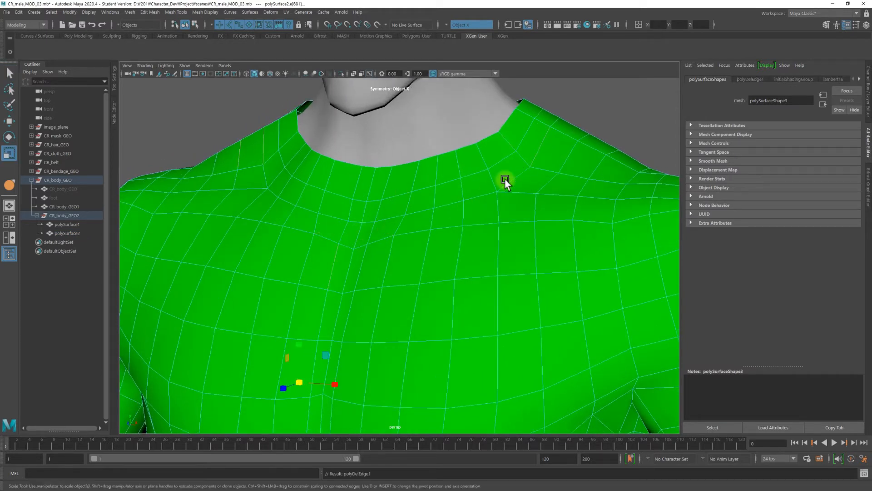
Return the shirt to object mode and check its overall shape without the wireframe.
{"action": "right_click_drag", "start_coordinate": [505, 178], "coordinate": [336, 234], "text": "alt"}
{"action": "left_click_drag", "start_coordinate": [336, 233], "coordinate": [427, 240], "text": "alt"}
{"action": "left_click", "coordinate": [567, 173]}
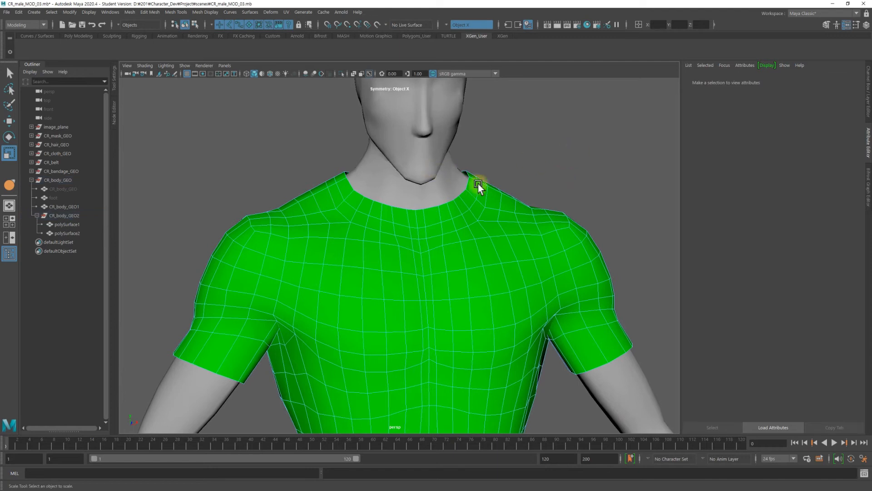
{"action": "key", "text": "F8"}
{"action": "right_click_drag", "start_coordinate": [572, 162], "coordinate": [459, 192], "text": "alt"}
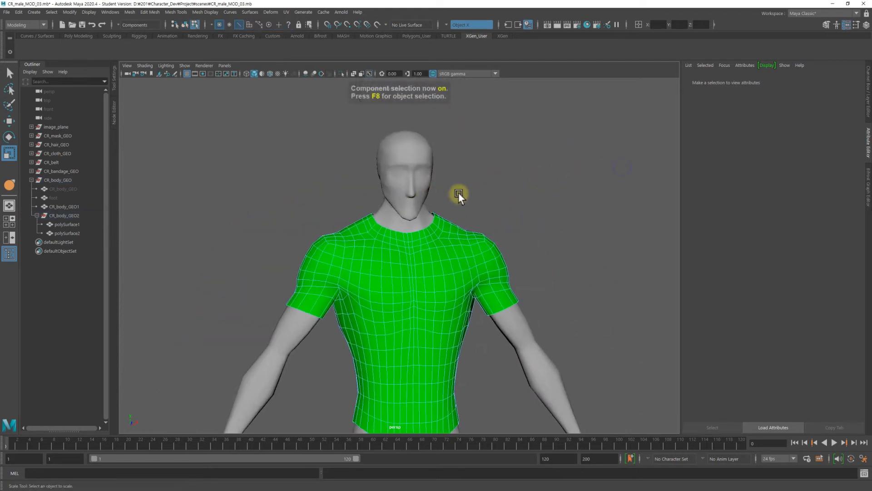
{"action": "key", "text": "F8"}
{"action": "left_click", "coordinate": [527, 184]}
{"action": "left_click_drag", "start_coordinate": [462, 249], "coordinate": [450, 252], "text": "alt"}
{"action": "middle_click_drag", "start_coordinate": [452, 243], "coordinate": [440, 206], "text": "alt"}
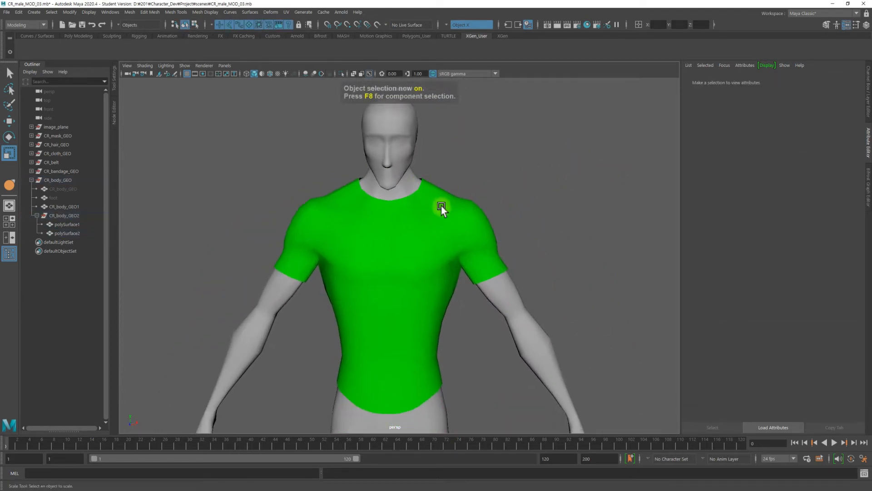
Select the shirt and darken the green colour of its lambert16 material.
{"action": "left_click_drag", "start_coordinate": [441, 206], "coordinate": [544, 123]}
{"action": "left_click", "coordinate": [491, 219]}
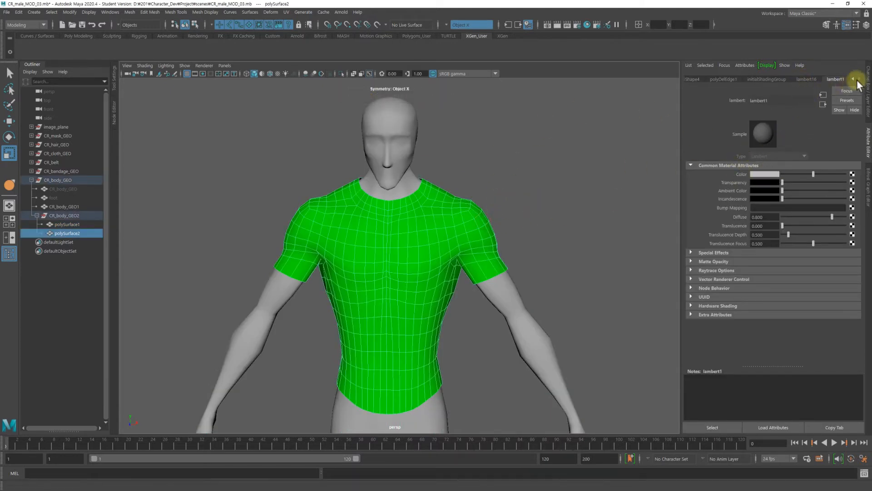
{"action": "left_click", "coordinate": [815, 79]}
{"action": "left_click_drag", "start_coordinate": [844, 174], "coordinate": [806, 175]}
{"action": "left_click", "coordinate": [577, 204]}
Examine the shirt's shape and fit on the body from all sides, close up and from a distance.
{"action": "left_click_drag", "start_coordinate": [477, 223], "coordinate": [438, 219], "text": "alt"}
{"action": "left_click", "coordinate": [470, 213]}
{"action": "right_click_drag", "start_coordinate": [377, 205], "coordinate": [457, 213], "text": "alt"}
{"action": "left_click_drag", "start_coordinate": [456, 213], "coordinate": [361, 197], "text": "alt"}
{"action": "right_click_drag", "start_coordinate": [585, 150], "coordinate": [224, 233], "text": "alt"}
{"action": "left_click_drag", "start_coordinate": [224, 234], "coordinate": [454, 192], "text": "alt"}
{"action": "left_click_drag", "start_coordinate": [543, 157], "coordinate": [486, 199], "text": "alt"}
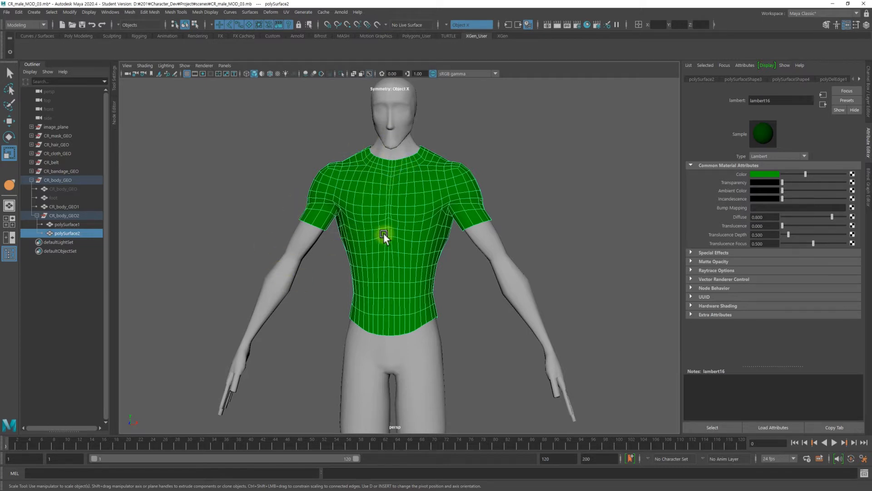
{"action": "scroll", "coordinate": [411, 228], "scroll_direction": "down", "scroll_amount": 5}
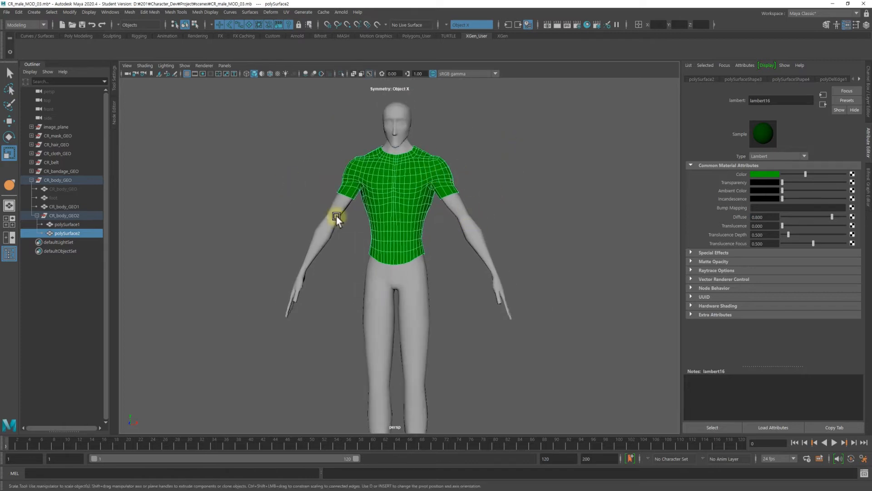
{"action": "left_click_drag", "start_coordinate": [408, 249], "coordinate": [415, 230], "text": "alt"}
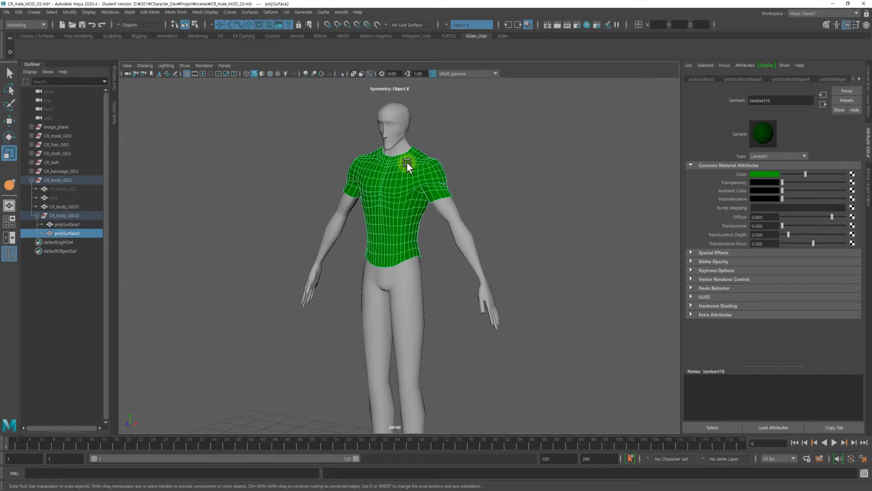
{"action": "left_click_drag", "start_coordinate": [450, 173], "coordinate": [456, 175], "text": "alt"}
{"action": "left_click", "coordinate": [498, 156]}
Hide the CR_body_GEO2 group and show the clothL, hairL and bodyL display layers.
{"action": "left_click", "coordinate": [64, 217]}
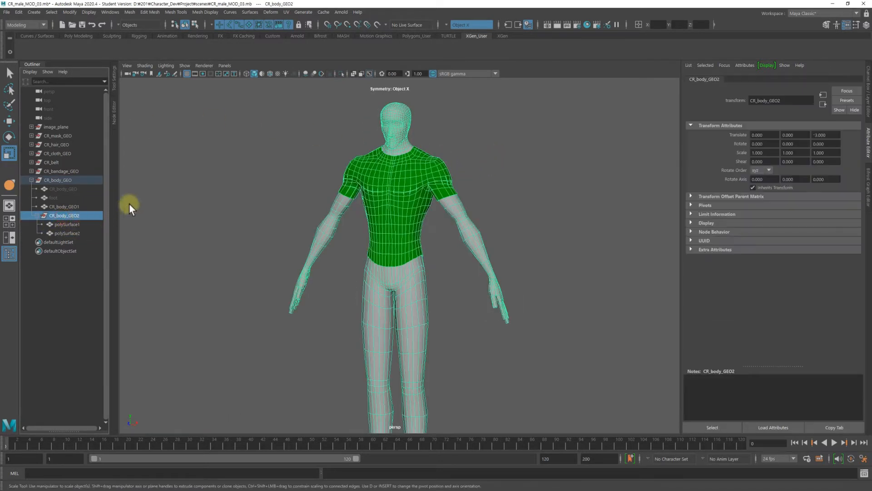
{"action": "key", "text": "ctrl+h"}
{"action": "key", "text": "ctrl+a"}
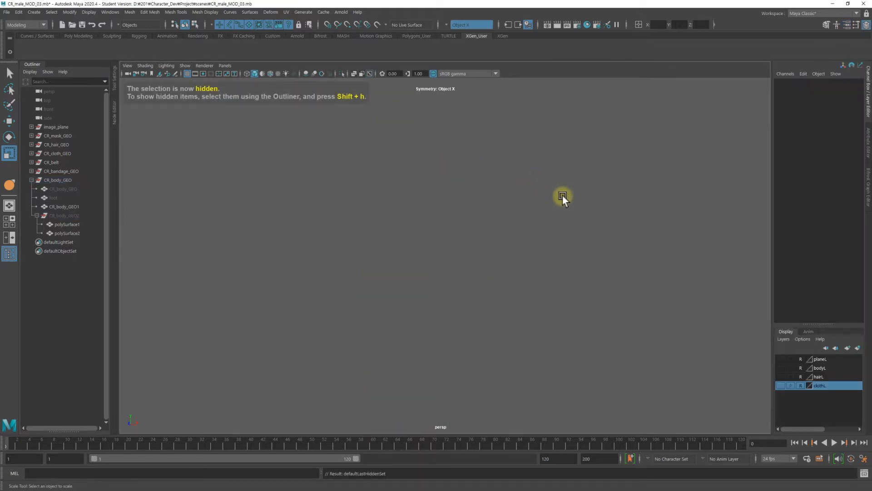
{"action": "left_click", "coordinate": [780, 386]}
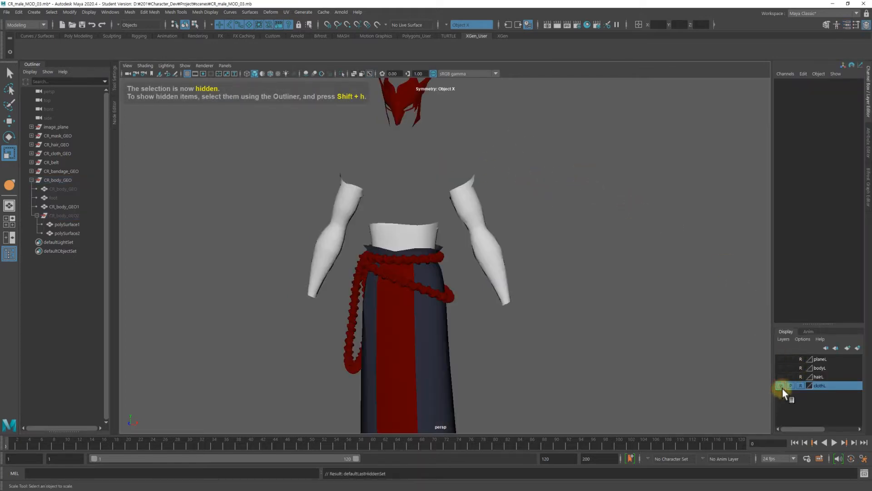
{"action": "left_click", "coordinate": [781, 377]}
{"action": "left_click", "coordinate": [780, 367]}
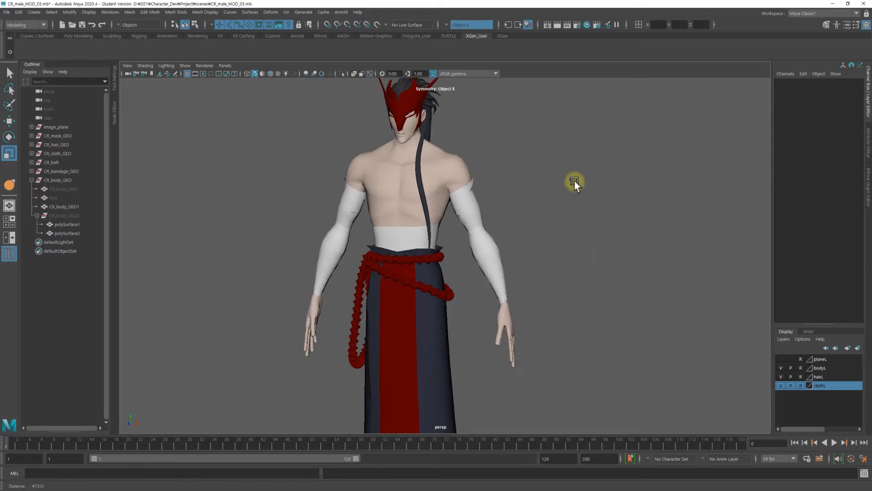
Examine the fully dressed character from several angles, down to the skirt and feet.
{"action": "scroll", "coordinate": [394, 205], "scroll_direction": "down", "scroll_amount": 5}
{"action": "left_click_drag", "start_coordinate": [394, 205], "coordinate": [501, 186], "text": "alt"}
{"action": "left_click_drag", "start_coordinate": [332, 221], "coordinate": [424, 239], "text": "alt"}
{"action": "scroll", "coordinate": [394, 207], "scroll_direction": "up", "scroll_amount": 3}
{"action": "middle_click_drag", "start_coordinate": [487, 208], "coordinate": [495, 268], "text": "alt"}
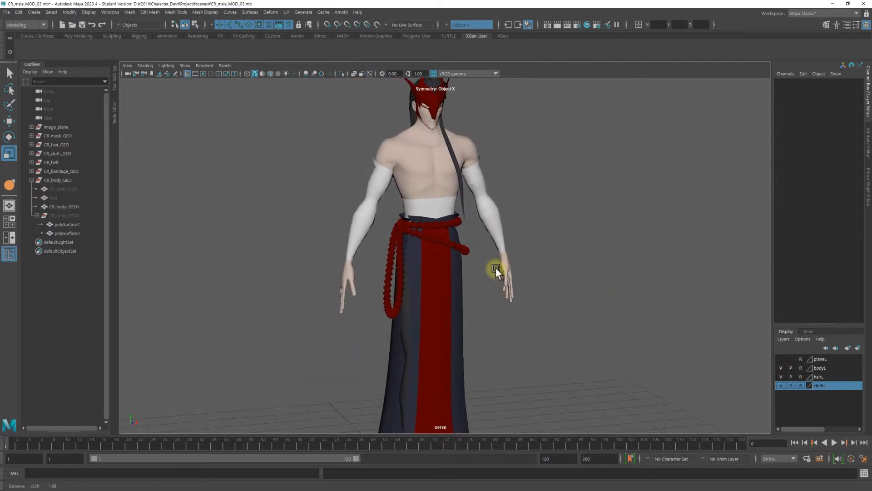
{"action": "left_click_drag", "start_coordinate": [453, 233], "coordinate": [462, 255], "text": "alt"}
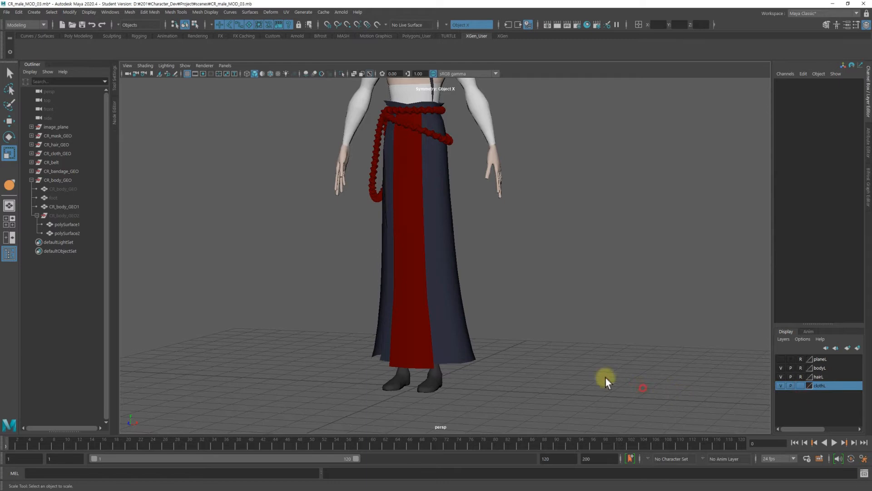
Select the skirt and inspect its shape and wireframe topology from the front and side.
{"action": "left_click", "coordinate": [398, 245]}
{"action": "left_click_drag", "start_coordinate": [459, 175], "coordinate": [439, 175], "text": "alt"}
{"action": "left_click_drag", "start_coordinate": [468, 201], "coordinate": [431, 171], "text": "alt"}
{"action": "right_click_drag", "start_coordinate": [431, 171], "coordinate": [478, 169], "text": "alt"}
{"action": "left_click_drag", "start_coordinate": [479, 169], "coordinate": [402, 187], "text": "alt"}
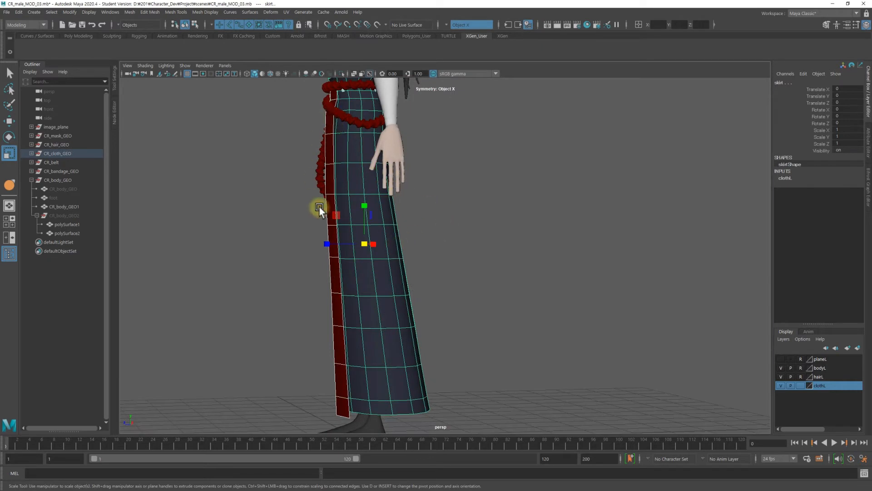
{"action": "middle_click_drag", "start_coordinate": [372, 279], "coordinate": [369, 216], "text": "alt"}
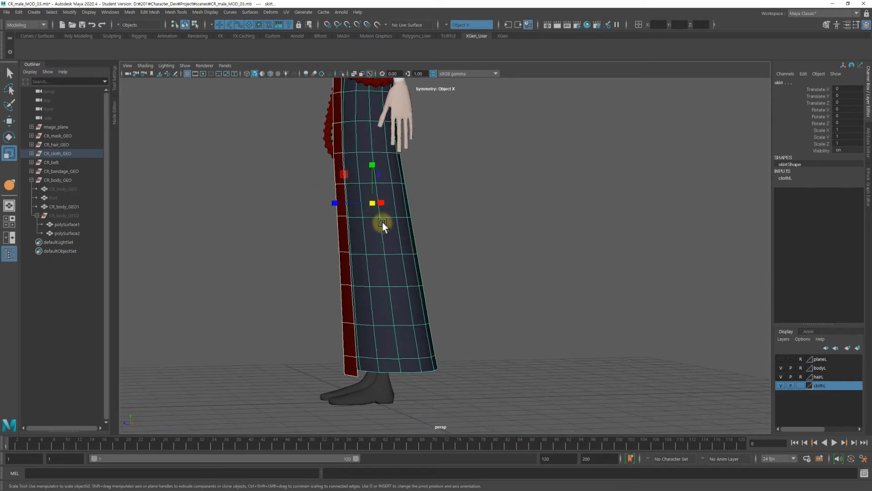
{"action": "left_click_drag", "start_coordinate": [382, 334], "coordinate": [421, 127], "text": "alt"}
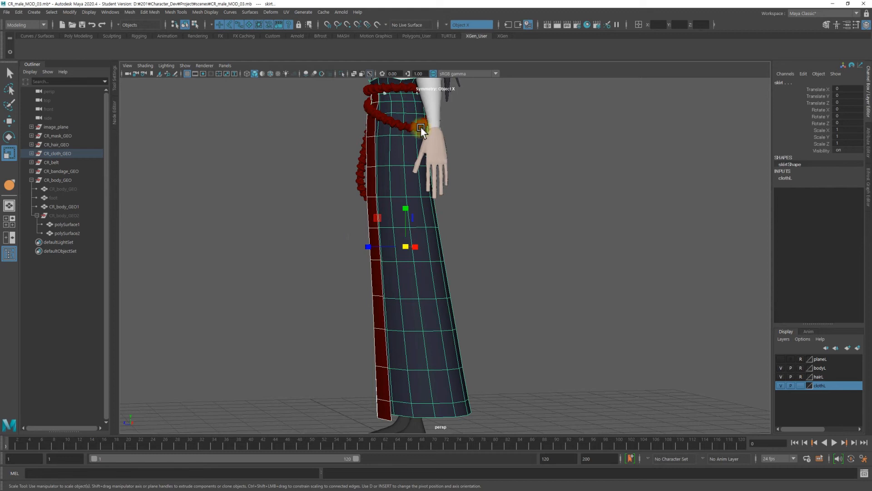
{"action": "left_click_drag", "start_coordinate": [427, 198], "coordinate": [452, 176], "text": "alt"}
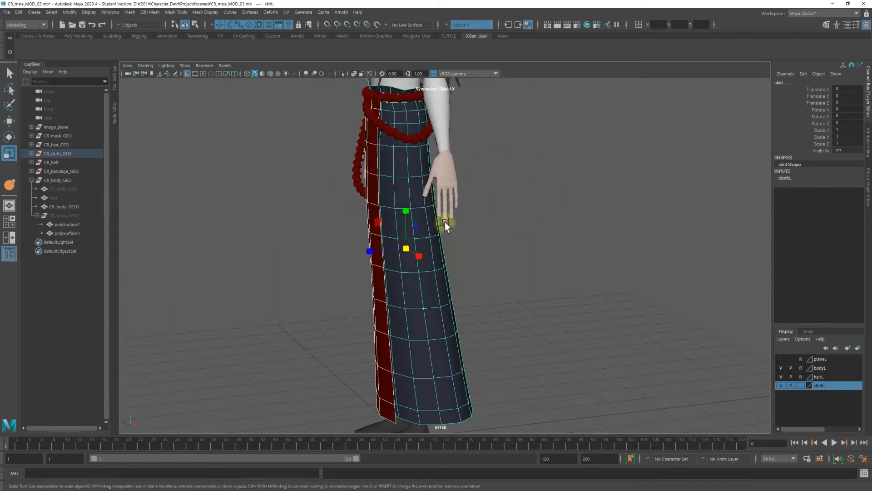
{"action": "left_click_drag", "start_coordinate": [402, 194], "coordinate": [522, 144], "text": "alt"}
{"action": "left_click", "coordinate": [546, 147]}
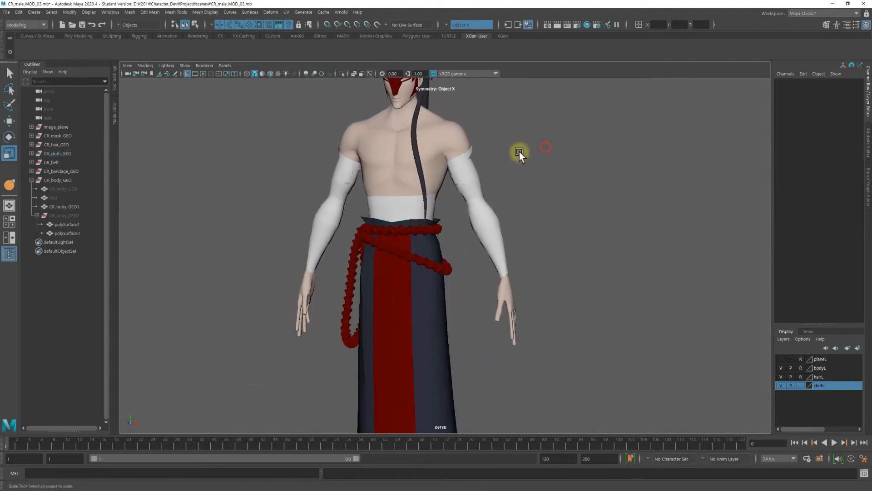
Select the shoes and inspect how their mesh follows the character's feet.
{"action": "right_click_drag", "start_coordinate": [557, 115], "coordinate": [364, 192], "text": "alt"}
{"action": "right_click_drag", "start_coordinate": [471, 176], "coordinate": [382, 197], "text": "alt"}
{"action": "middle_click_drag", "start_coordinate": [421, 203], "coordinate": [411, 162], "text": "alt"}
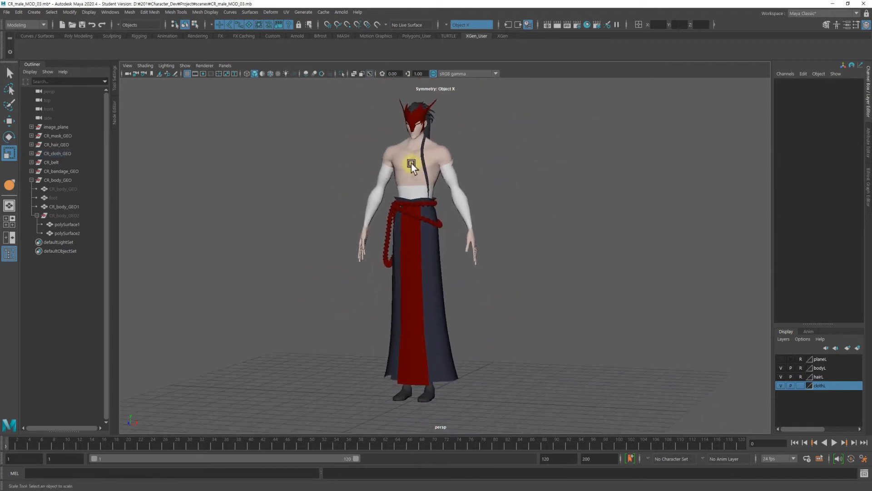
{"action": "right_click_drag", "start_coordinate": [411, 162], "coordinate": [584, 236], "text": "alt"}
{"action": "left_click", "coordinate": [426, 344]}
{"action": "left_click_drag", "start_coordinate": [425, 343], "coordinate": [621, 241], "text": "alt"}
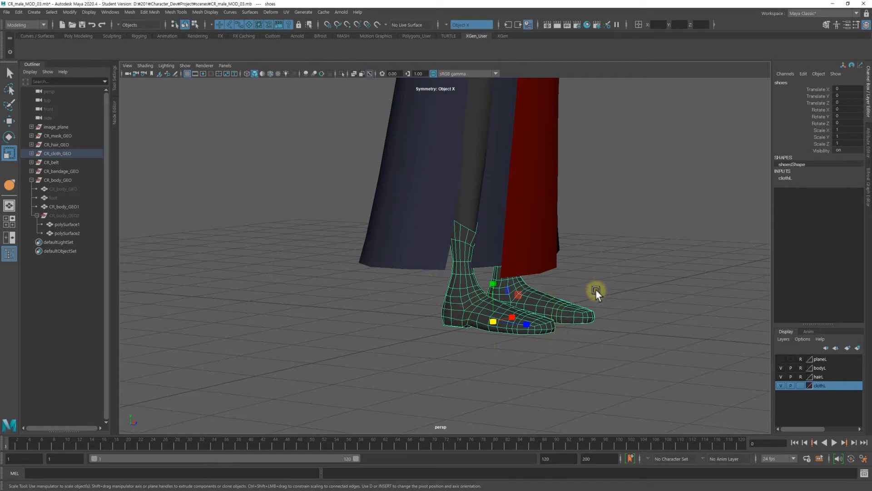
{"action": "left_click_drag", "start_coordinate": [478, 306], "coordinate": [488, 291], "text": "alt"}
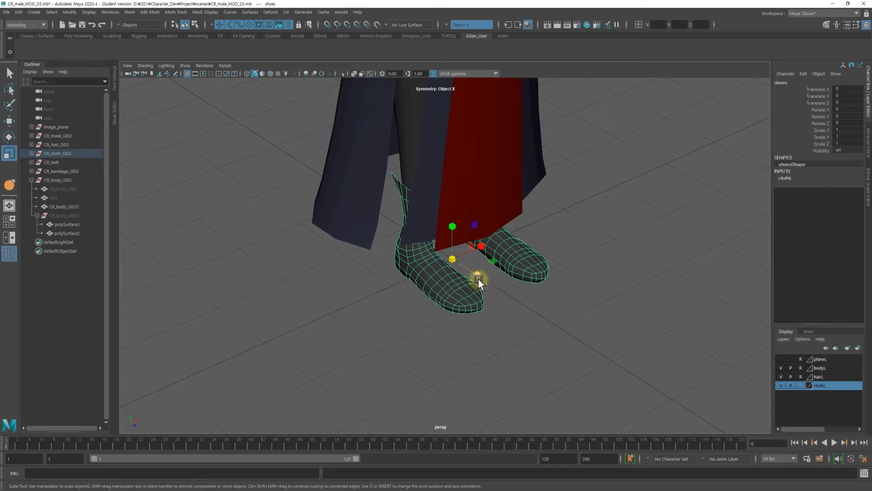
{"action": "left_click_drag", "start_coordinate": [490, 287], "coordinate": [505, 249], "text": "alt"}
{"action": "left_click", "coordinate": [544, 249]}
{"action": "left_click", "coordinate": [435, 314]}
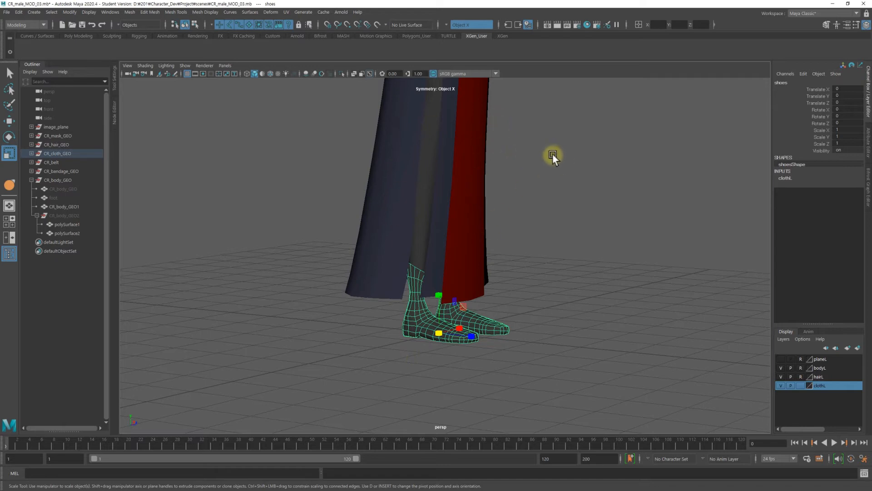
{"action": "left_click", "coordinate": [566, 189]}
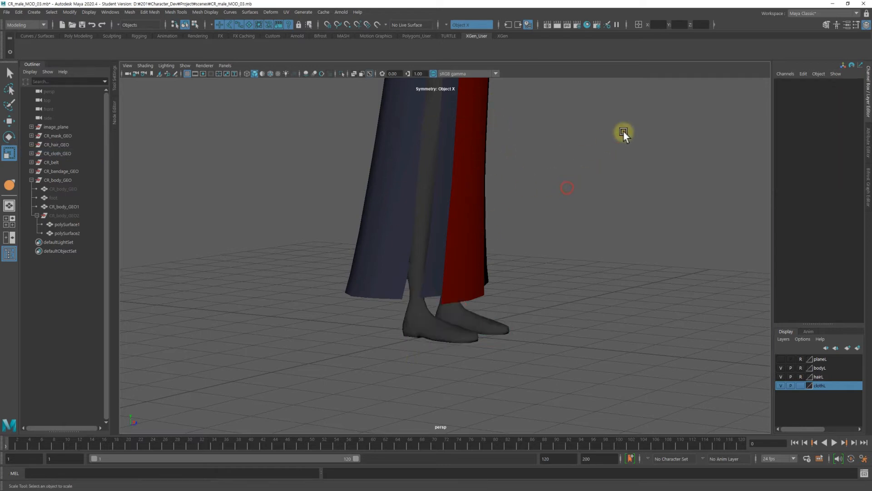
Inspect the character's long hair, mask and upper body from the side and back.
{"action": "right_click_drag", "start_coordinate": [624, 130], "coordinate": [440, 155], "text": "alt"}
{"action": "middle_click_drag", "start_coordinate": [439, 155], "coordinate": [458, 215], "text": "alt"}
{"action": "mouse_move", "coordinate": [458, 215]}
{"action": "left_mouse_down", "text": "alt"}
{"action": "mouse_move", "coordinate": [413, 175]}
{"action": "mouse_move", "coordinate": [429, 223]}
{"action": "mouse_move", "coordinate": [450, 173]}
{"action": "mouse_move", "coordinate": [477, 225]}
{"action": "mouse_move", "coordinate": [451, 192]}
{"action": "mouse_move", "coordinate": [463, 203]}
{"action": "mouse_move", "coordinate": [439, 135]}
{"action": "mouse_move", "coordinate": [465, 178]}
{"action": "mouse_move", "coordinate": [439, 190]}
{"action": "mouse_move", "coordinate": [446, 202]}
{"action": "mouse_move", "coordinate": [565, 189]}
{"action": "mouse_move", "coordinate": [448, 172]}
{"action": "mouse_move", "coordinate": [316, 201]}
{"action": "mouse_move", "coordinate": [467, 205]}
{"action": "left_mouse_up", "text": "alt"}
{"action": "right_click_drag", "start_coordinate": [467, 206], "coordinate": [552, 186], "text": "alt"}
{"action": "left_click_drag", "start_coordinate": [551, 186], "coordinate": [404, 213], "text": "alt"}
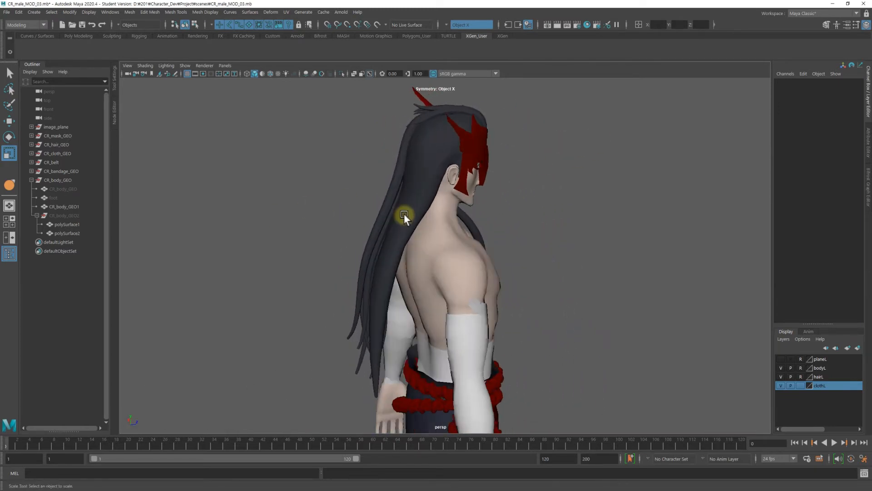
Make the hair layer selectable and select the hair root mesh on the character's head.
{"action": "left_click", "coordinate": [801, 385]}
{"action": "left_click", "coordinate": [801, 385]}
{"action": "left_click", "coordinate": [410, 213]}
{"action": "left_click_drag", "start_coordinate": [424, 195], "coordinate": [390, 190], "text": "alt"}
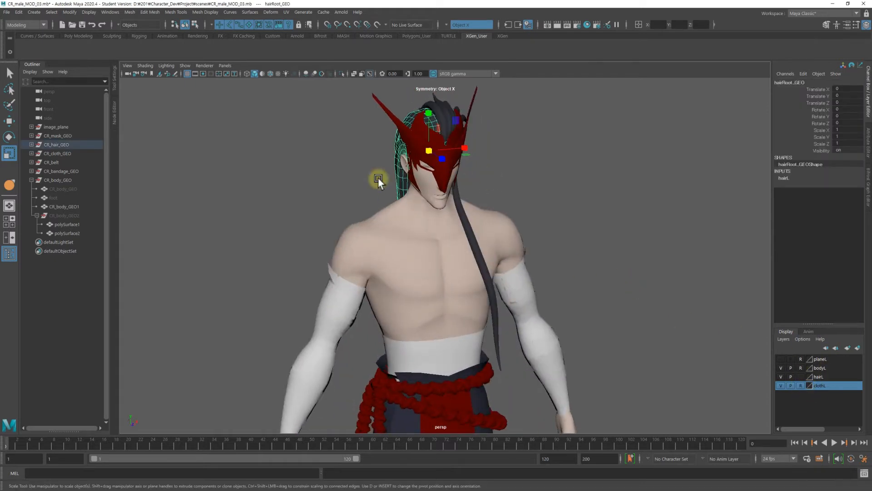
Hide the CR_mask_GEO group and select the hair root mesh beneath the strands.
{"action": "left_click", "coordinate": [77, 136]}
{"action": "key", "text": "ctrl+h"}
{"action": "left_click_drag", "start_coordinate": [530, 173], "coordinate": [510, 160], "text": "alt"}
{"action": "left_click", "coordinate": [438, 145]}
{"action": "middle_click_drag", "start_coordinate": [510, 160], "coordinate": [490, 167], "text": "alt"}
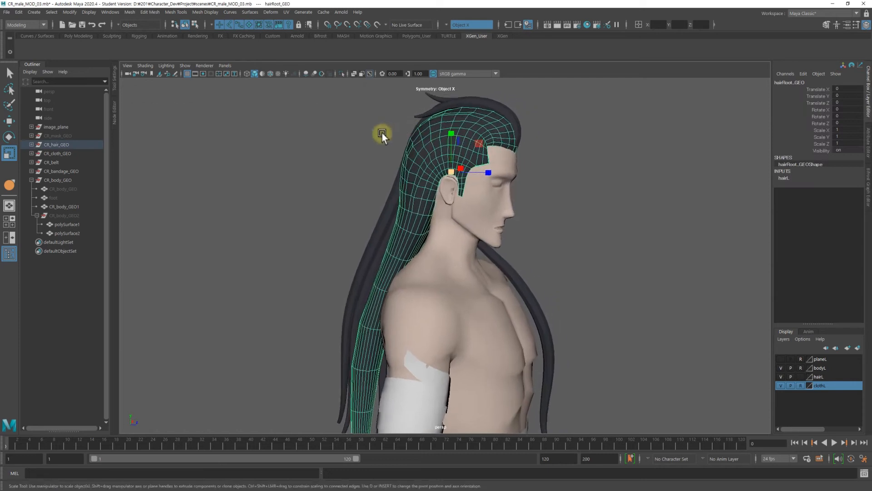
Examine how the hair root mesh and front strands meet the scalp and hairline from the side, above and front.
{"action": "right_click_drag", "start_coordinate": [382, 132], "coordinate": [546, 118], "text": "alt"}
{"action": "middle_click_drag", "start_coordinate": [546, 119], "coordinate": [471, 167], "text": "alt"}
{"action": "left_click_drag", "start_coordinate": [471, 167], "coordinate": [494, 148], "text": "alt"}
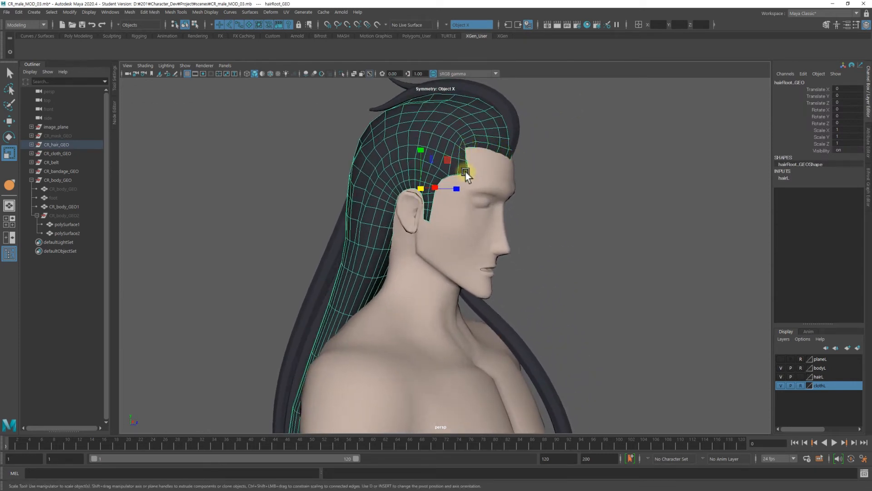
{"action": "mouse_move", "coordinate": [405, 198]}
{"action": "left_mouse_down", "text": "alt"}
{"action": "mouse_move", "coordinate": [458, 168]}
{"action": "mouse_move", "coordinate": [356, 163]}
{"action": "mouse_move", "coordinate": [424, 157]}
{"action": "mouse_move", "coordinate": [438, 191]}
{"action": "mouse_move", "coordinate": [459, 179]}
{"action": "mouse_move", "coordinate": [399, 192]}
{"action": "mouse_move", "coordinate": [359, 188]}
{"action": "mouse_move", "coordinate": [400, 186]}
{"action": "left_mouse_up", "text": "alt"}
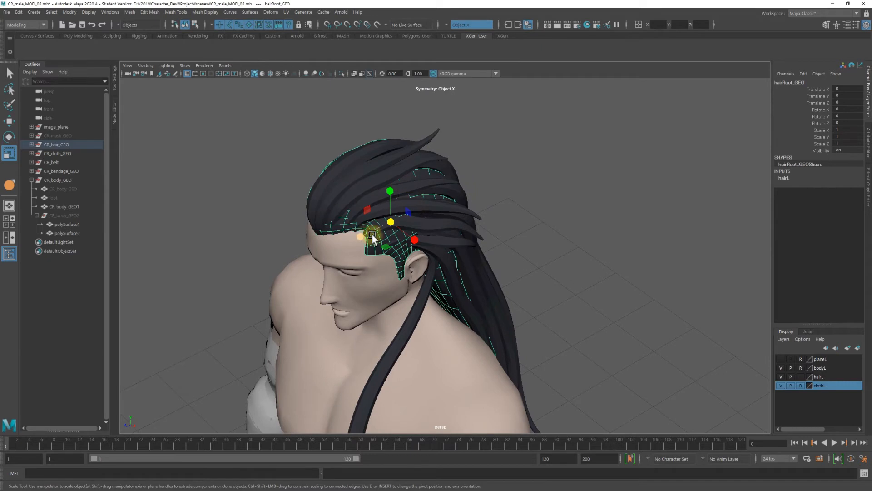
{"action": "left_click_drag", "start_coordinate": [471, 216], "coordinate": [576, 178], "text": "alt"}
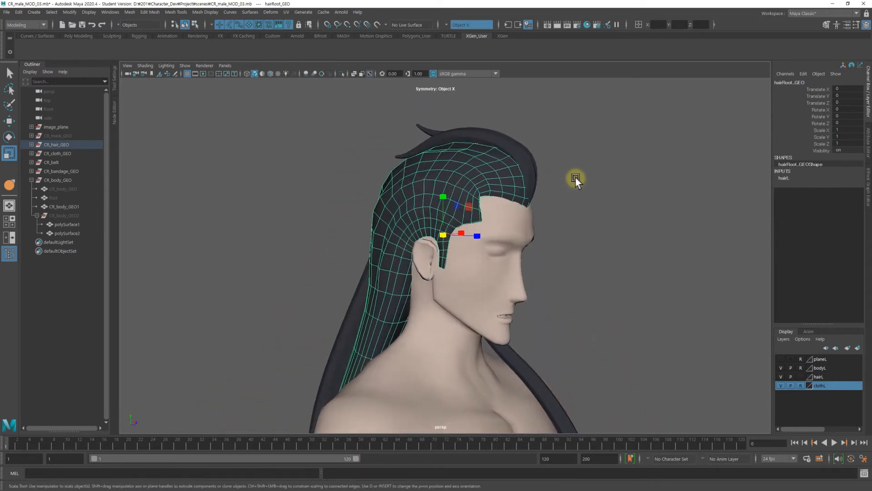
{"action": "left_click", "coordinate": [586, 159]}
{"action": "left_click", "coordinate": [480, 171]}
{"action": "left_click_drag", "start_coordinate": [492, 188], "coordinate": [449, 199], "text": "alt"}
{"action": "left_click", "coordinate": [449, 201]}
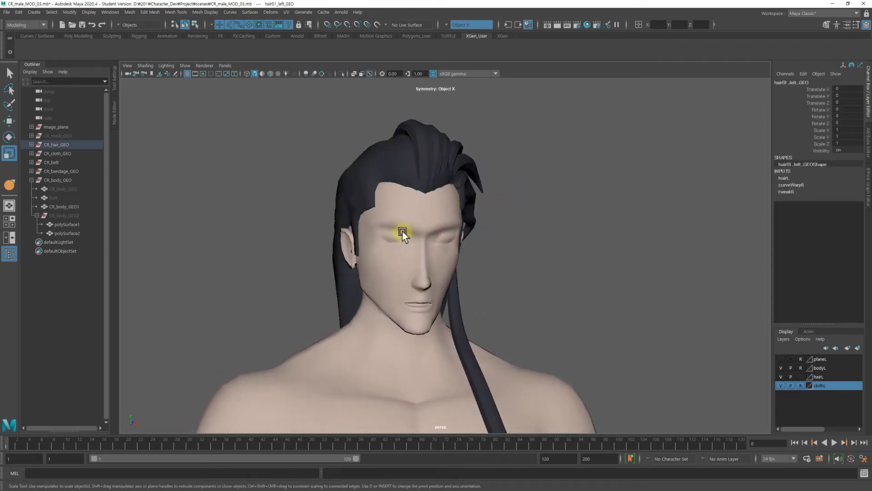
{"action": "left_click_drag", "start_coordinate": [367, 203], "coordinate": [428, 260], "text": "alt"}
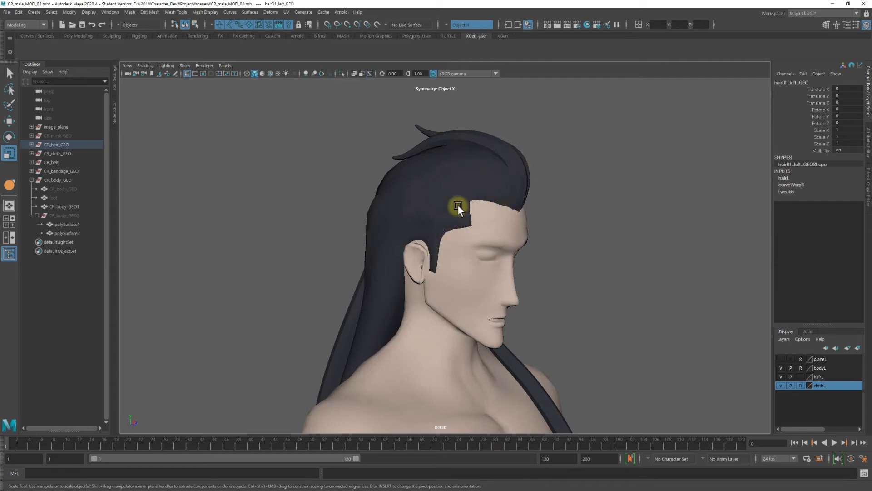
Select the hair root mesh and examine its wireframe from the temple down the long back section.
{"action": "left_click", "coordinate": [449, 186]}
{"action": "left_click_drag", "start_coordinate": [450, 187], "coordinate": [532, 197], "text": "alt"}
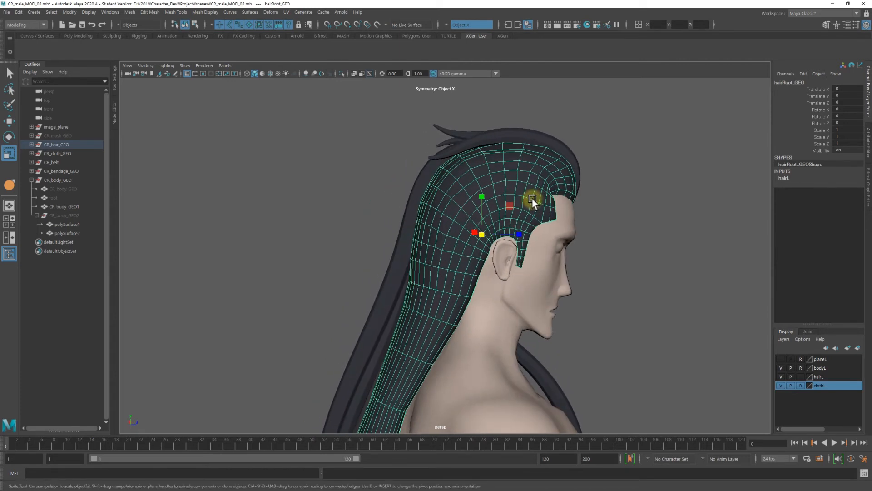
{"action": "middle_click_drag", "start_coordinate": [533, 198], "coordinate": [500, 121], "text": "alt"}
{"action": "left_click_drag", "start_coordinate": [495, 170], "coordinate": [468, 180], "text": "alt"}
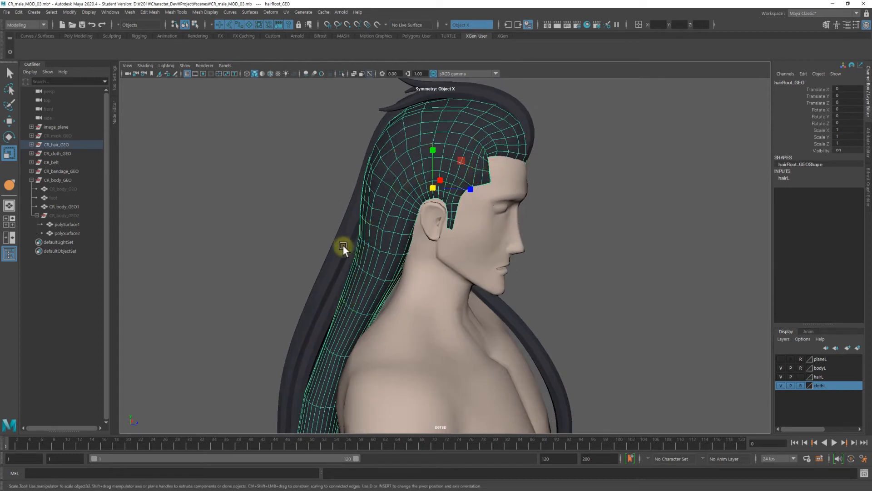
{"action": "left_click_drag", "start_coordinate": [395, 234], "coordinate": [571, 142], "text": "alt"}
{"action": "right_click_drag", "start_coordinate": [571, 142], "coordinate": [203, 208], "text": "alt"}
{"action": "left_click_drag", "start_coordinate": [448, 203], "coordinate": [401, 162], "text": "alt"}
{"action": "left_click_drag", "start_coordinate": [430, 212], "coordinate": [522, 189], "text": "alt"}
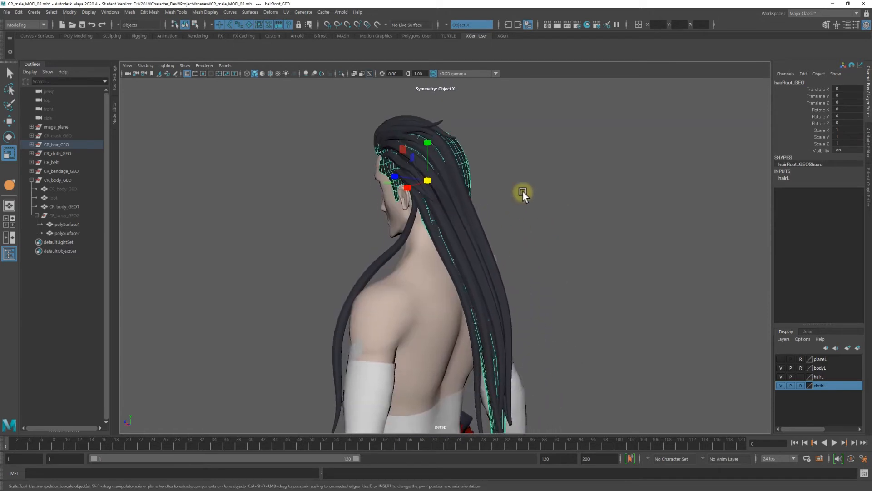
Inspect the separate hair strands layered over the root mesh at the side and back of the head.
{"action": "left_click", "coordinate": [522, 190]}
{"action": "right_click_drag", "start_coordinate": [417, 174], "coordinate": [494, 195], "text": "alt"}
{"action": "left_click", "coordinate": [494, 195]}
{"action": "left_click", "coordinate": [471, 208]}
{"action": "left_click", "coordinate": [458, 220]}
{"action": "left_click", "coordinate": [437, 239]}
{"action": "left_click", "coordinate": [549, 178]}
{"action": "left_click_drag", "start_coordinate": [489, 173], "coordinate": [507, 190], "text": "alt"}
{"action": "left_click", "coordinate": [475, 142]}
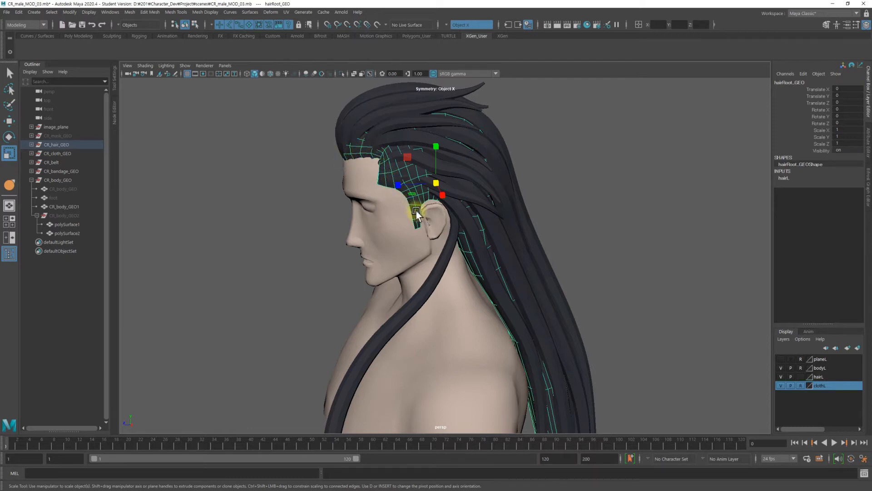
{"action": "left_click_drag", "start_coordinate": [507, 172], "coordinate": [437, 187], "text": "alt"}
{"action": "left_click_drag", "start_coordinate": [477, 370], "coordinate": [415, 163], "text": "alt"}
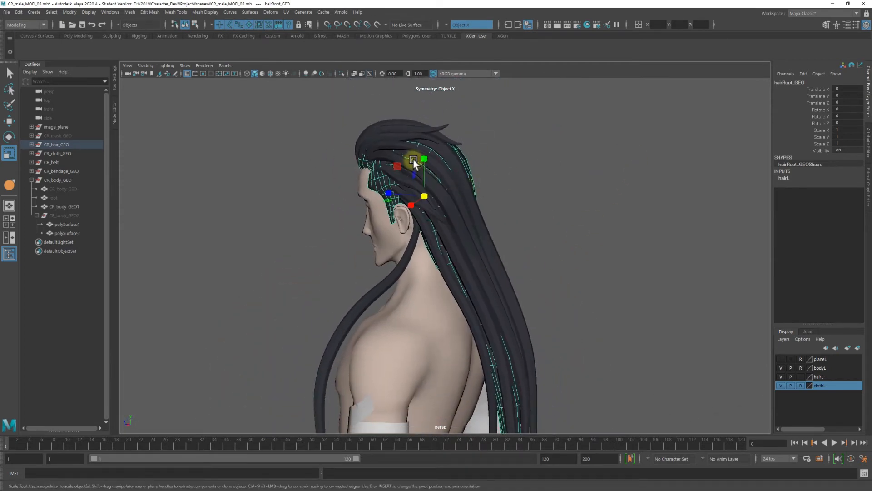
{"action": "left_click", "coordinate": [533, 149]}
{"action": "left_click_drag", "start_coordinate": [423, 195], "coordinate": [581, 166], "text": "alt"}
{"action": "left_click_drag", "start_coordinate": [499, 130], "coordinate": [289, 172], "text": "alt"}
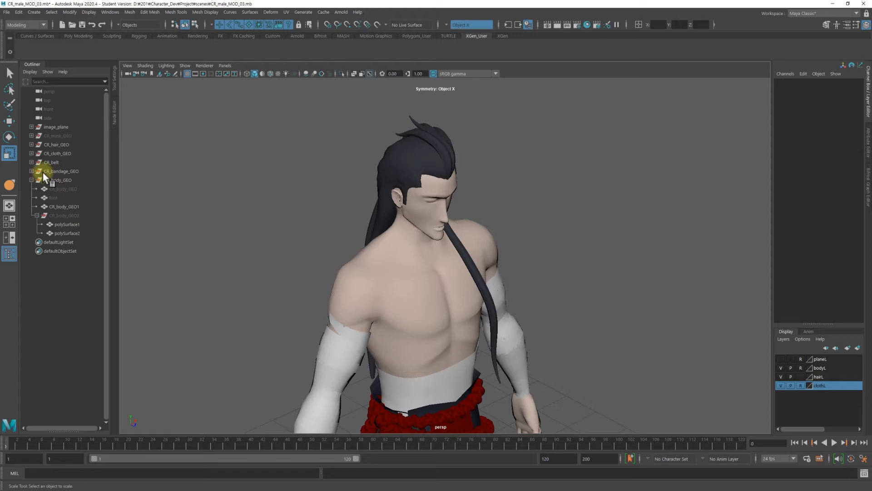
Expand the CR_hair_GEO group and unhide its base hair mesh.
{"action": "left_click", "coordinate": [32, 145]}
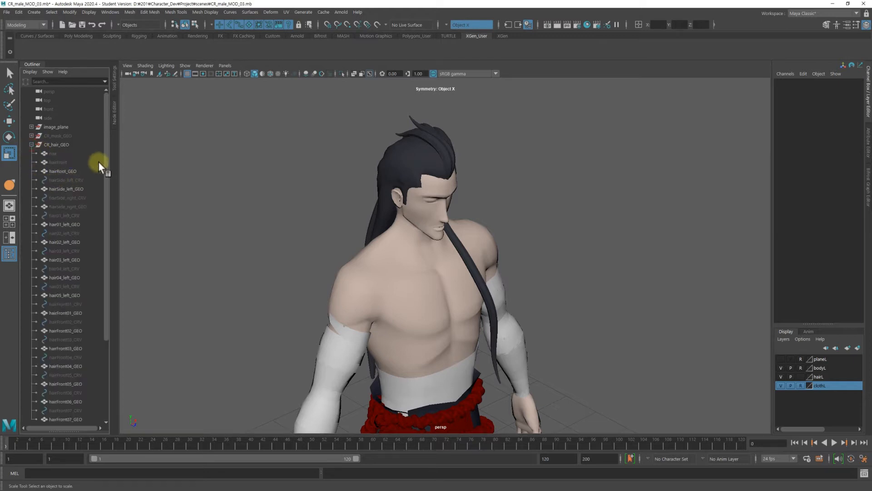
{"action": "left_click", "coordinate": [58, 156]}
{"action": "key", "text": "shift+h"}
{"action": "right_click_drag", "start_coordinate": [663, 177], "coordinate": [419, 278], "text": "alt"}
{"action": "middle_click_drag", "start_coordinate": [419, 279], "coordinate": [411, 101], "text": "alt"}
{"action": "left_click", "coordinate": [529, 219]}
{"action": "left_click_drag", "start_coordinate": [529, 219], "coordinate": [451, 260], "text": "alt"}
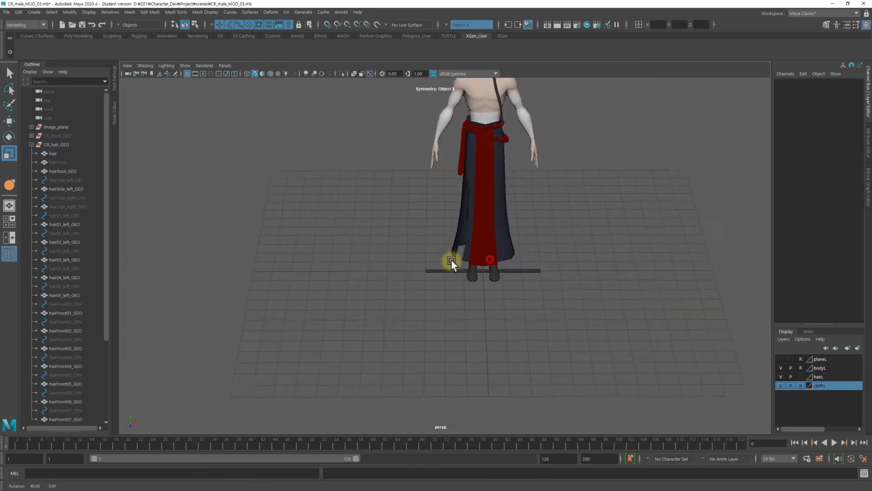
Select the base hair cylinder at the character's feet and examine it from close up and from several angles.
{"action": "right_click_drag", "start_coordinate": [374, 266], "coordinate": [568, 272], "text": "alt"}
{"action": "left_click", "coordinate": [568, 281]}
{"action": "middle_click_drag", "start_coordinate": [567, 251], "coordinate": [437, 215], "text": "alt"}
{"action": "right_click_drag", "start_coordinate": [437, 216], "coordinate": [636, 227], "text": "alt"}
{"action": "left_click_drag", "start_coordinate": [571, 239], "coordinate": [637, 208], "text": "alt"}
{"action": "right_click_drag", "start_coordinate": [636, 208], "coordinate": [462, 219], "text": "alt"}
{"action": "mouse_move", "coordinate": [462, 219]}
{"action": "left_mouse_down", "text": "alt"}
{"action": "mouse_move", "coordinate": [493, 246]}
{"action": "mouse_move", "coordinate": [444, 253]}
{"action": "mouse_move", "coordinate": [456, 202]}
{"action": "left_mouse_up", "text": "alt"}
{"action": "right_click_drag", "start_coordinate": [455, 203], "coordinate": [495, 263], "text": "alt"}
{"action": "middle_click_drag", "start_coordinate": [495, 263], "coordinate": [467, 146], "text": "alt"}
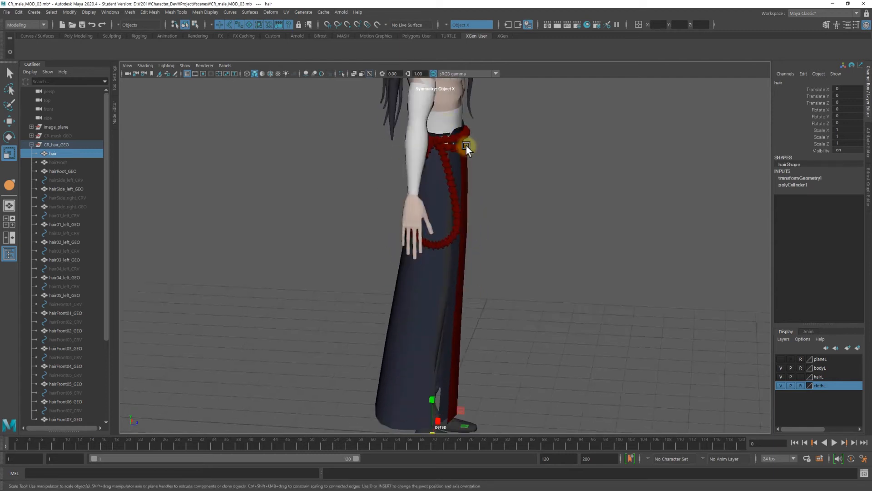
{"action": "left_click_drag", "start_coordinate": [545, 248], "coordinate": [443, 284], "text": "alt"}
{"action": "middle_click_drag", "start_coordinate": [443, 284], "coordinate": [483, 188], "text": "alt"}
{"action": "middle_click_drag", "start_coordinate": [561, 285], "coordinate": [543, 206], "text": "alt"}
{"action": "left_click_drag", "start_coordinate": [522, 235], "coordinate": [438, 229], "text": "alt"}
{"action": "right_click_drag", "start_coordinate": [459, 232], "coordinate": [752, 230], "text": "alt"}
{"action": "middle_click_drag", "start_coordinate": [680, 214], "coordinate": [469, 186], "text": "alt"}
{"action": "left_click_drag", "start_coordinate": [410, 249], "coordinate": [594, 205], "text": "alt"}
{"action": "right_click_drag", "start_coordinate": [594, 205], "coordinate": [459, 227], "text": "alt"}
{"action": "left_click_drag", "start_coordinate": [459, 227], "coordinate": [429, 189], "text": "alt"}
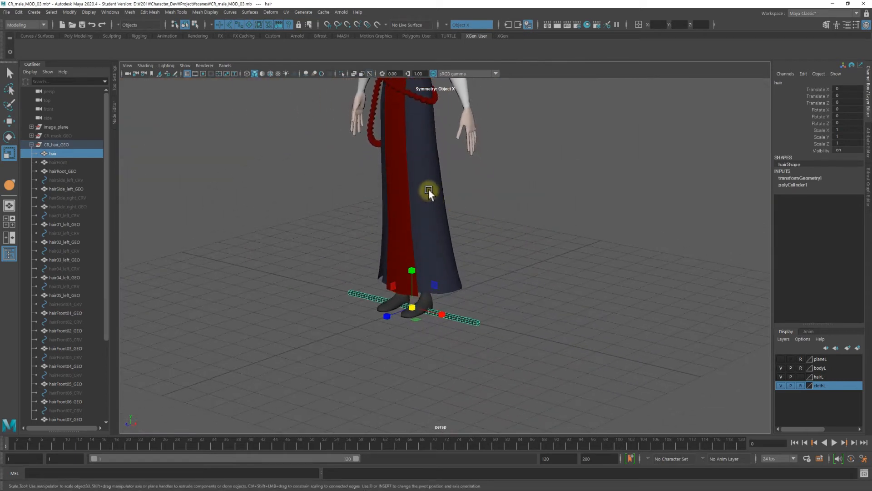
Duplicate the base hair mesh, hide the original and select the copy.
{"action": "key", "text": "ctrl+d"}
{"action": "left_click", "coordinate": [63, 156]}
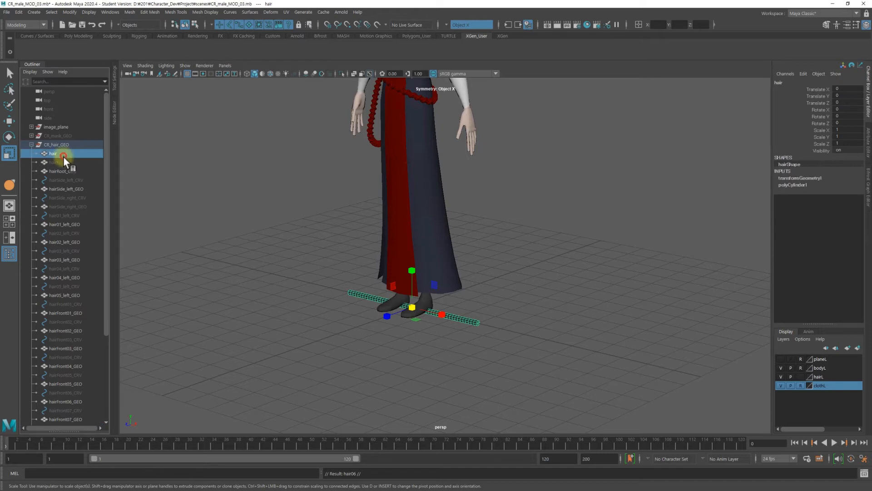
{"action": "key", "text": "ctrl+h"}
{"action": "left_click_drag", "start_coordinate": [107, 249], "coordinate": [97, 342]}
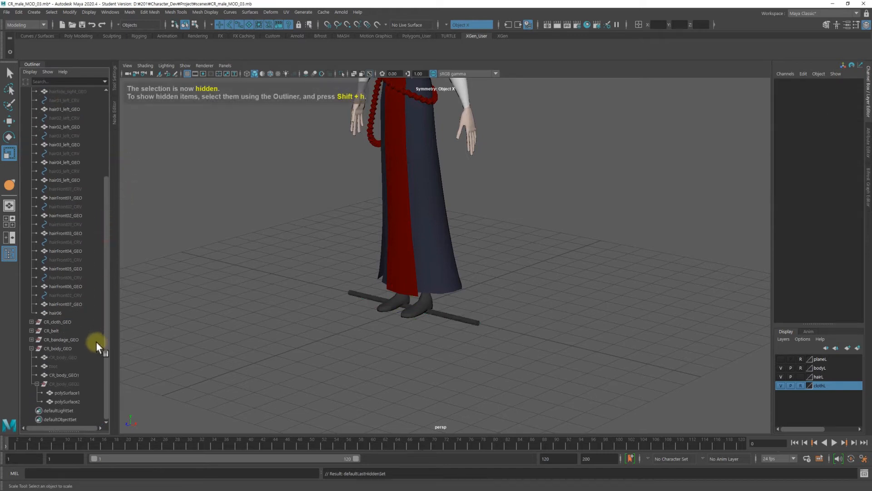
{"action": "left_click", "coordinate": [55, 313]}
Draw an EP curve in the wireframe side view from the crown down along the back of the long hair.
{"action": "left_click_drag", "start_coordinate": [452, 228], "coordinate": [476, 328], "text": "alt"}
{"action": "right_click_drag", "start_coordinate": [476, 328], "coordinate": [502, 213], "text": "alt"}
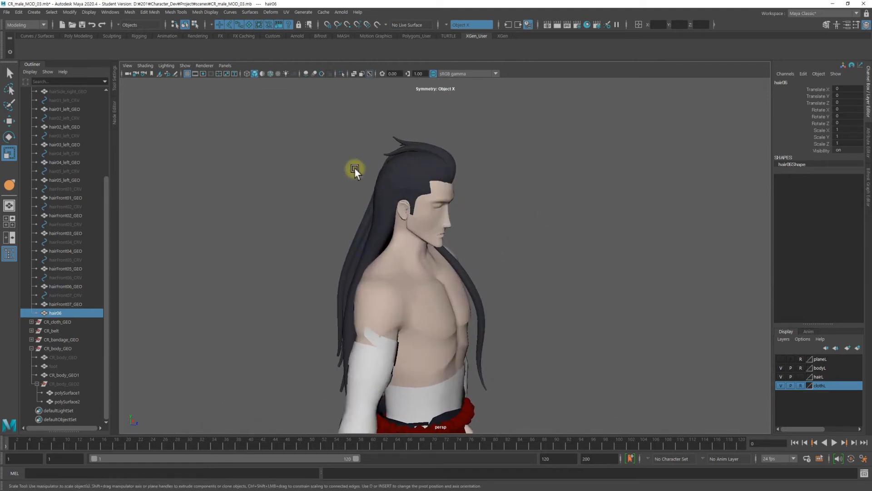
{"action": "left_click", "coordinate": [34, 12]}
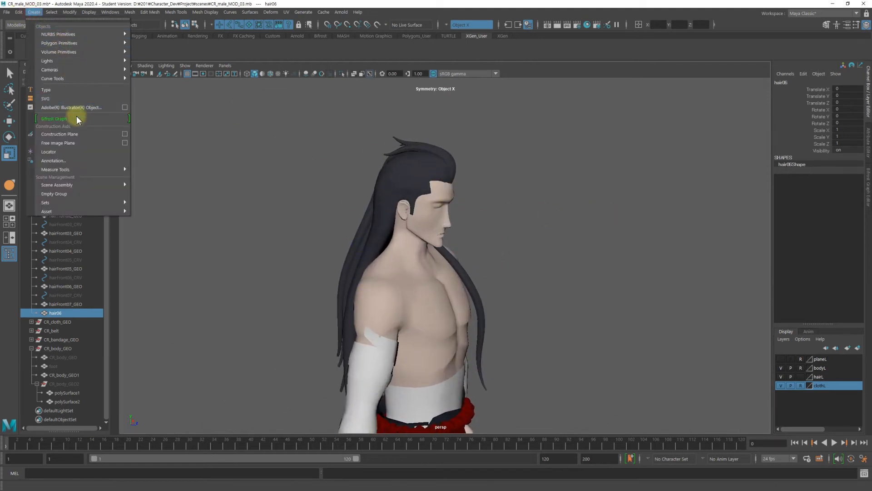
{"action": "mouse_move", "coordinate": [68, 78]}
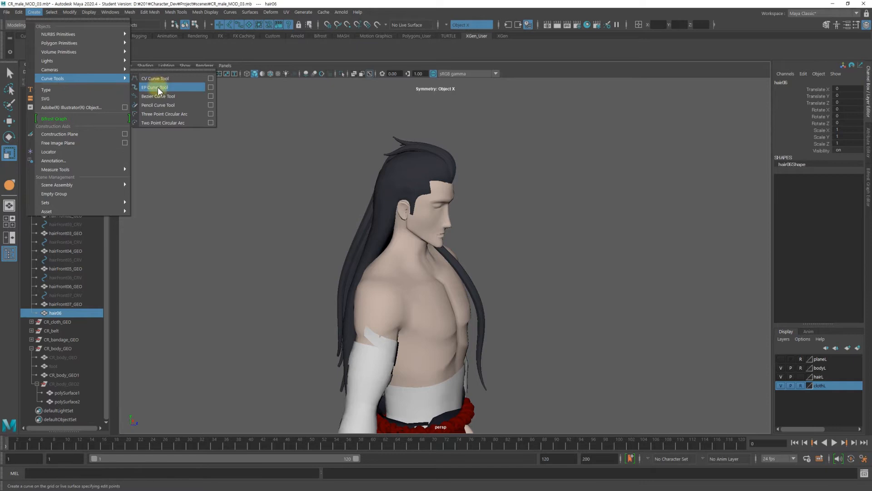
{"action": "left_click", "coordinate": [147, 84]}
{"action": "key", "text": "space"}
{"action": "key", "text": "space"}
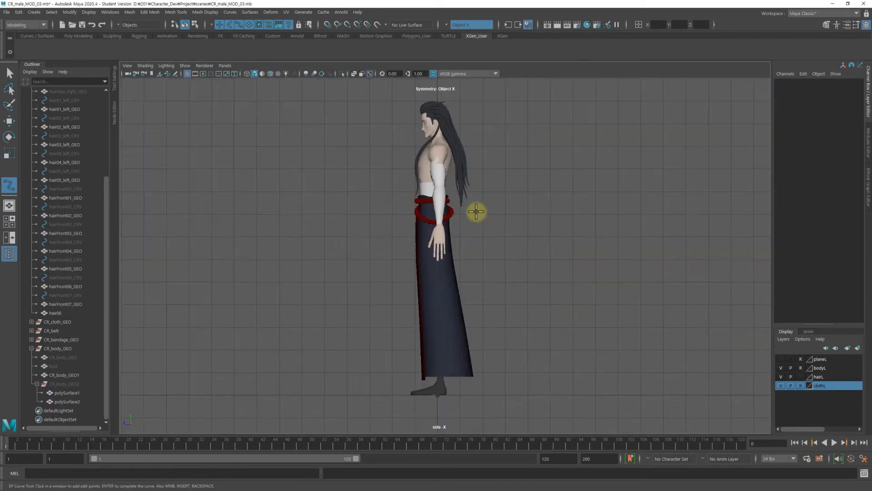
{"action": "key", "text": "4"}
{"action": "middle_click_drag", "start_coordinate": [427, 231], "coordinate": [423, 301], "text": "alt"}
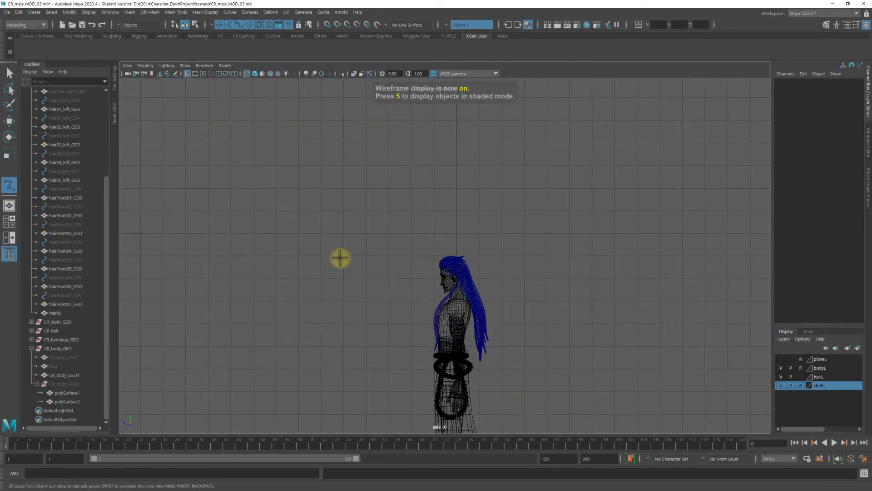
{"action": "right_click_drag", "start_coordinate": [339, 257], "coordinate": [716, 210], "text": "alt"}
{"action": "middle_click_drag", "start_coordinate": [492, 263], "coordinate": [431, 191], "text": "alt"}
{"action": "right_click_drag", "start_coordinate": [431, 191], "coordinate": [613, 175], "text": "alt"}
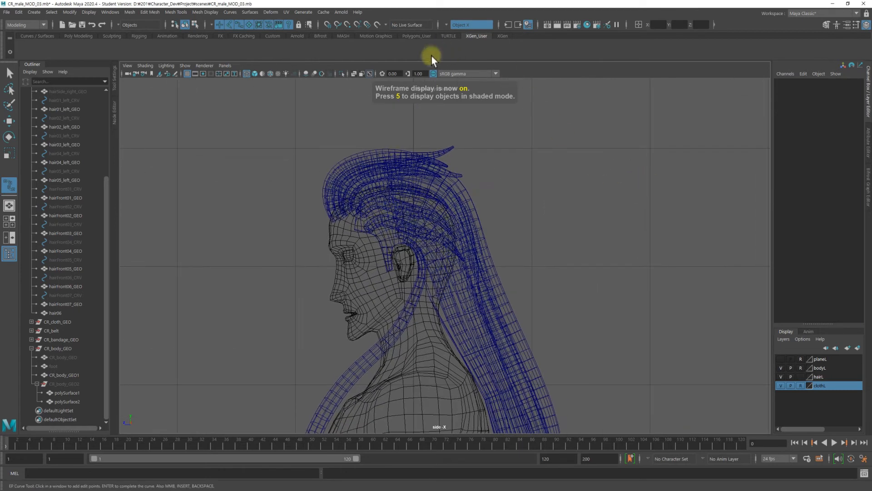
{"action": "left_click", "coordinate": [375, 186]}
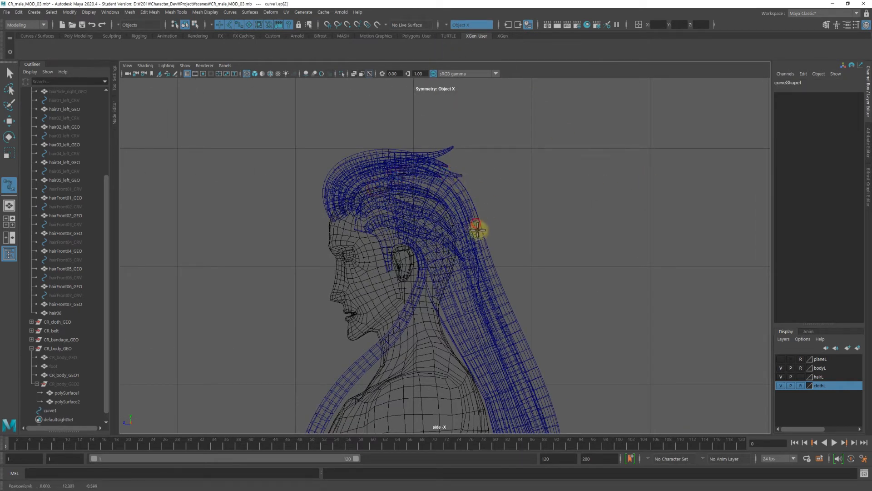
{"action": "middle_click_drag", "start_coordinate": [499, 262], "coordinate": [454, 100], "text": "alt"}
{"action": "left_click", "coordinate": [462, 213]}
{"action": "left_click", "coordinate": [506, 327]}
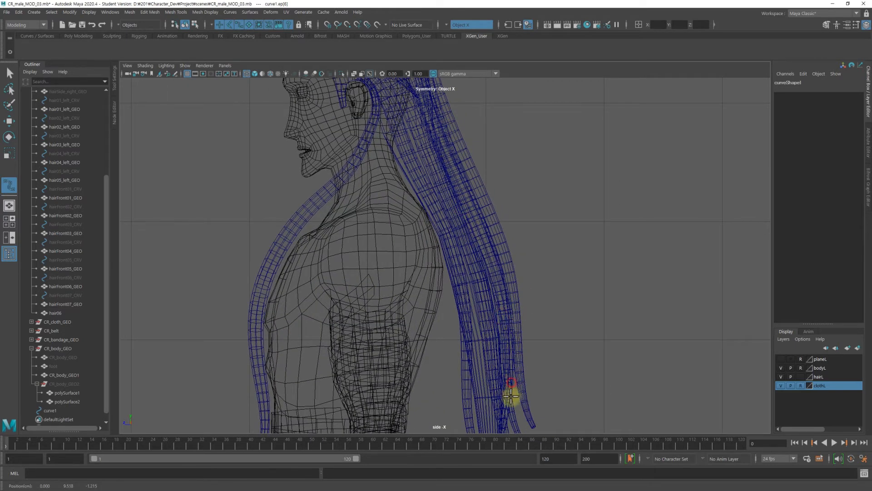
{"action": "key", "text": "Return"}
Select the new curve's control points in the perspective view and turn symmetry off.
{"action": "right_click_drag", "start_coordinate": [568, 206], "coordinate": [654, 228], "text": "alt"}
{"action": "key", "text": "space"}
{"action": "key", "text": "space"}
{"action": "left_click_drag", "start_coordinate": [448, 206], "coordinate": [546, 219], "text": "alt"}
{"action": "middle_click_drag", "start_coordinate": [547, 219], "coordinate": [425, 191], "text": "alt"}
{"action": "right_click_drag", "start_coordinate": [425, 191], "coordinate": [459, 203], "text": "alt"}
{"action": "key", "text": "F8"}
{"action": "left_click_drag", "start_coordinate": [303, 105], "coordinate": [565, 381]}
{"action": "left_click_drag", "start_coordinate": [390, 235], "coordinate": [425, 173]}
{"action": "left_click", "coordinate": [446, 22]}
{"action": "left_click", "coordinate": [463, 29]}
Move the curve's upper and middle control points in shaded display so it follows the hair behind the head.
{"action": "key", "text": "4"}
{"action": "left_click_drag", "start_coordinate": [445, 166], "coordinate": [454, 167], "text": "alt"}
{"action": "left_click", "coordinate": [432, 143]}
{"action": "key", "text": "5"}
{"action": "left_click_drag", "start_coordinate": [438, 121], "coordinate": [392, 250]}
{"action": "left_click_drag", "start_coordinate": [273, 189], "coordinate": [409, 291]}
{"action": "left_click_drag", "start_coordinate": [395, 235], "coordinate": [391, 235]}
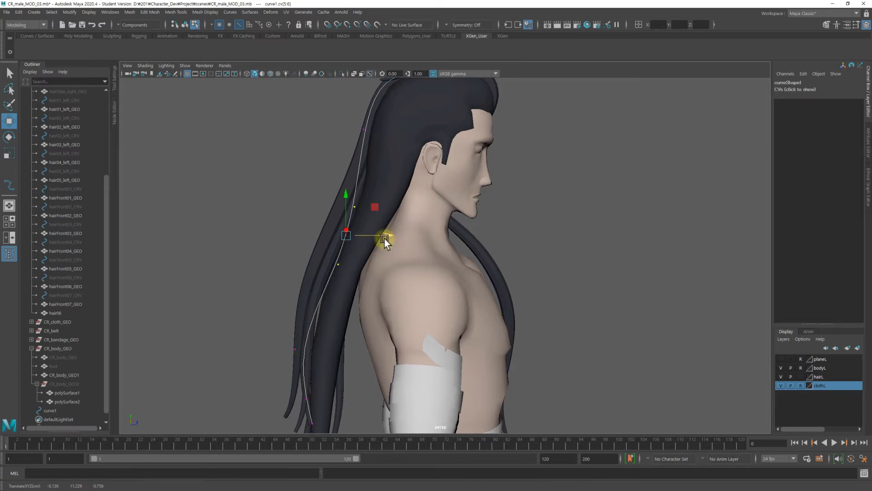
Adjust the curve's lower control points near the hair tips and return to object selection.
{"action": "middle_click_drag", "start_coordinate": [385, 238], "coordinate": [384, 136], "text": "alt"}
{"action": "left_click", "coordinate": [304, 296]}
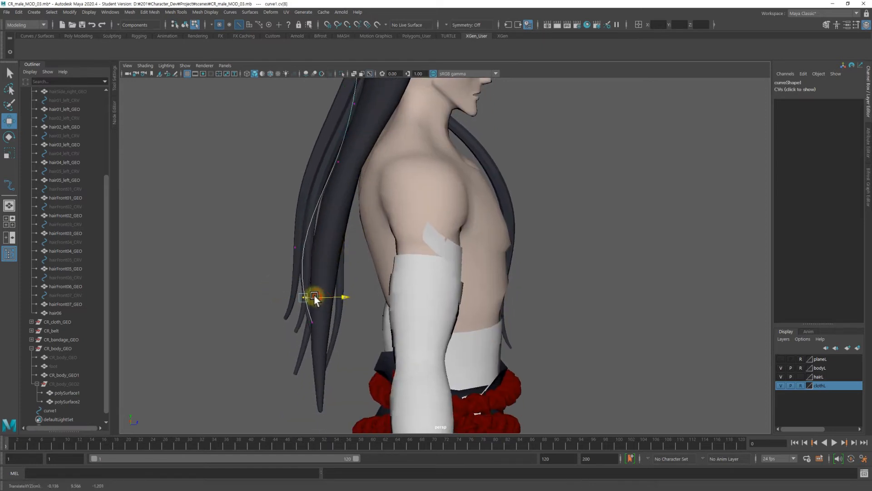
{"action": "left_click_drag", "start_coordinate": [345, 335], "coordinate": [239, 243]}
{"action": "left_click_drag", "start_coordinate": [345, 286], "coordinate": [342, 285]}
{"action": "left_click_drag", "start_coordinate": [368, 176], "coordinate": [291, 135]}
{"action": "mouse_move", "coordinate": [382, 158]}
{"action": "left_mouse_down"}
{"action": "mouse_move", "coordinate": [377, 147]}
{"action": "mouse_move", "coordinate": [394, 191]}
{"action": "mouse_move", "coordinate": [467, 192]}
{"action": "mouse_move", "coordinate": [563, 158]}
{"action": "mouse_move", "coordinate": [383, 172]}
{"action": "mouse_move", "coordinate": [369, 162]}
{"action": "left_mouse_up"}
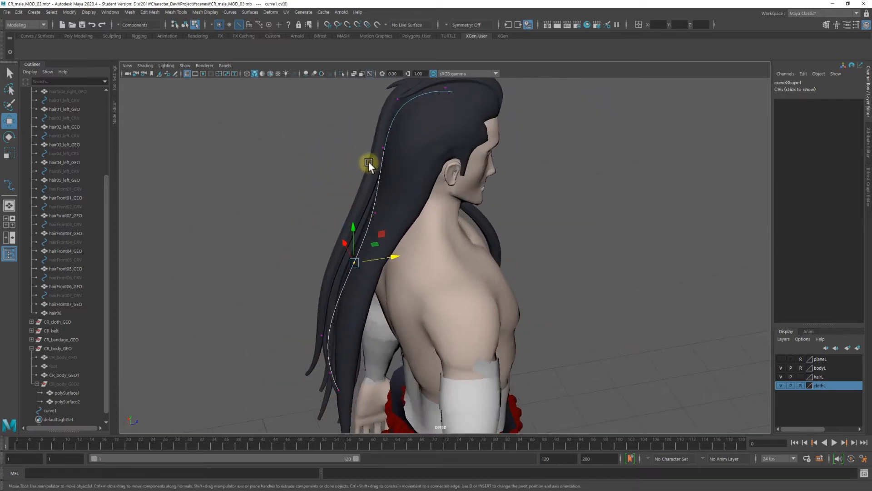
{"action": "key", "text": "F8"}
{"action": "left_click_drag", "start_coordinate": [569, 170], "coordinate": [168, 127], "text": "alt"}
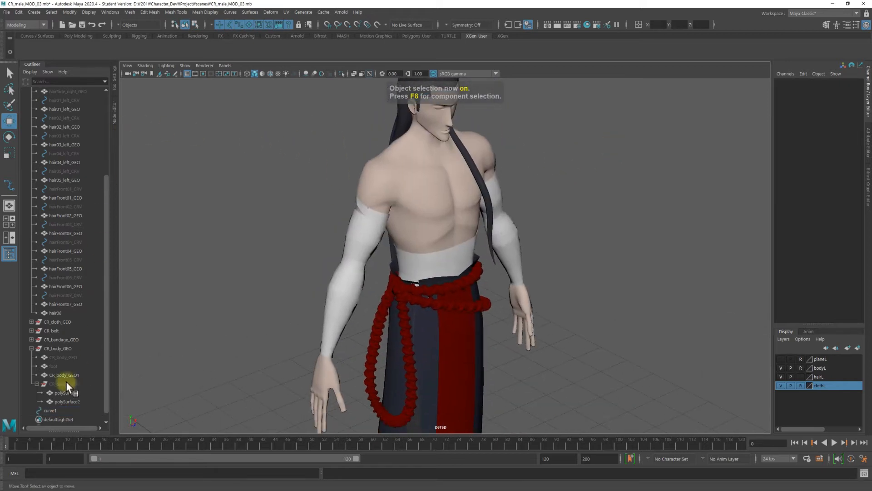
{"action": "left_click", "coordinate": [58, 409]}
{"action": "left_click", "coordinate": [56, 312]}
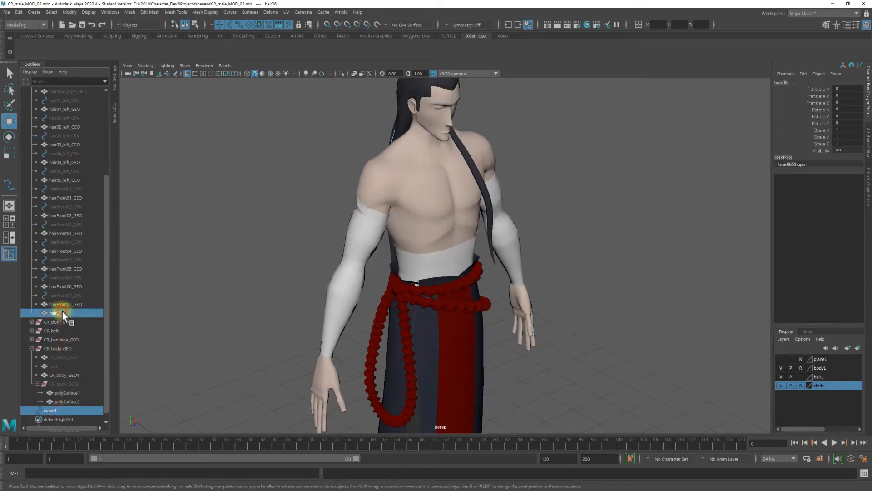
{"action": "scroll", "coordinate": [352, 246], "scroll_direction": "down", "scroll_amount": 3}
{"action": "key", "text": "f"}
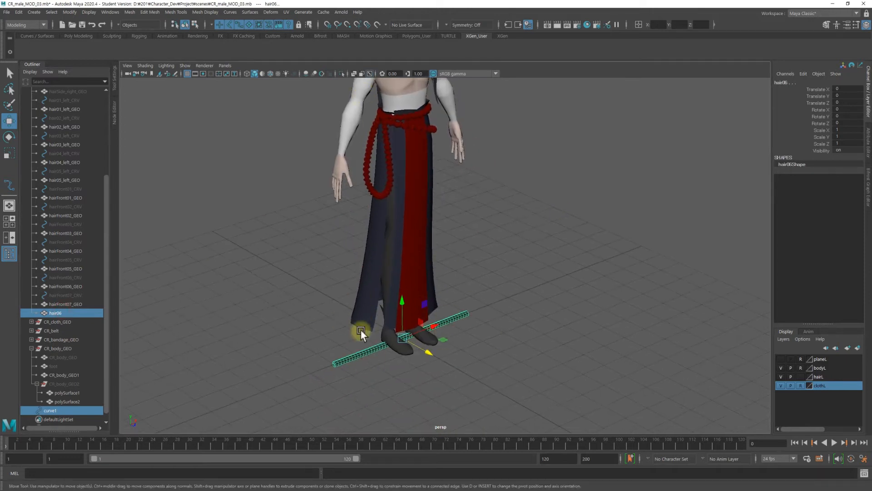
{"action": "left_click", "coordinate": [270, 11]}
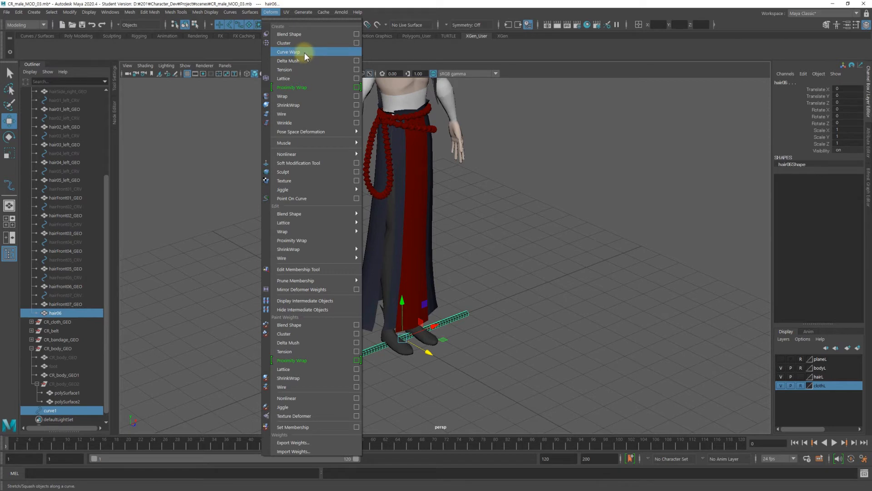
{"action": "left_click", "coordinate": [173, 317]}
Apply a Curve Warp deformer to bend the hair06 cylinder along curve1.
{"action": "left_click", "coordinate": [61, 410]}
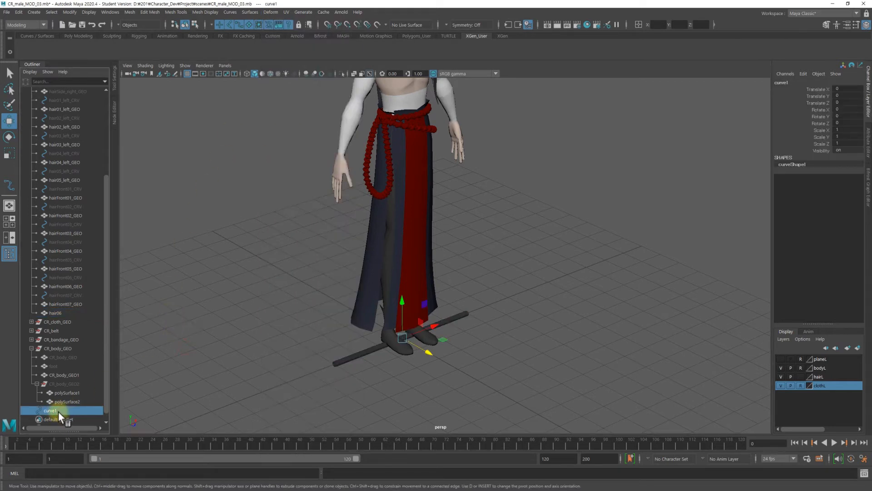
{"action": "left_click", "coordinate": [55, 313], "text": "ctrl"}
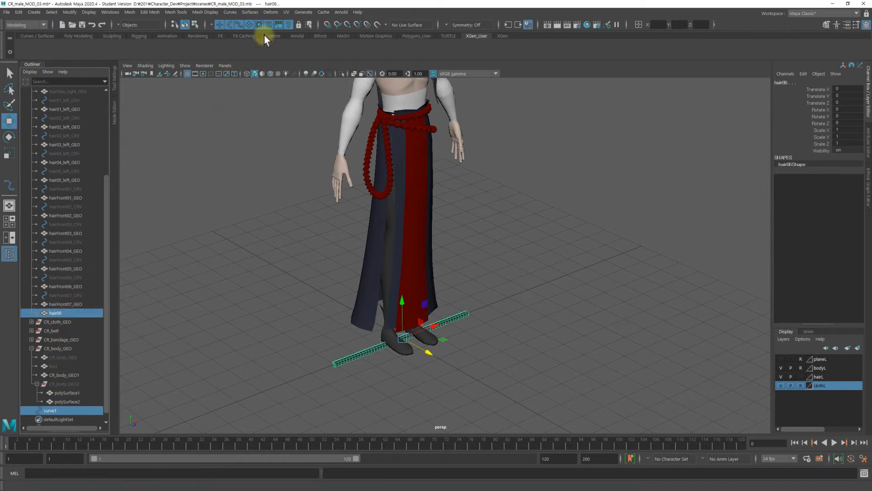
{"action": "left_click", "coordinate": [229, 12]}
{"action": "mouse_move", "coordinate": [251, 12]}
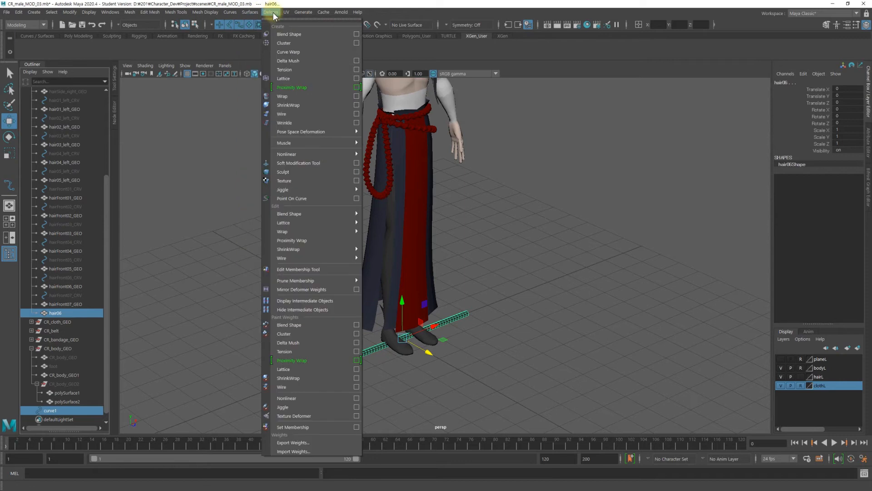
{"action": "left_click", "coordinate": [300, 53]}
{"action": "middle_click_drag", "start_coordinate": [479, 160], "coordinate": [472, 249], "text": "alt"}
{"action": "left_click_drag", "start_coordinate": [473, 249], "coordinate": [604, 241], "text": "alt"}
{"action": "right_click_drag", "start_coordinate": [276, 236], "coordinate": [428, 191], "text": "alt"}
{"action": "middle_click_drag", "start_coordinate": [428, 190], "coordinate": [517, 192], "text": "alt"}
{"action": "left_click_drag", "start_coordinate": [517, 192], "coordinate": [552, 200], "text": "alt"}
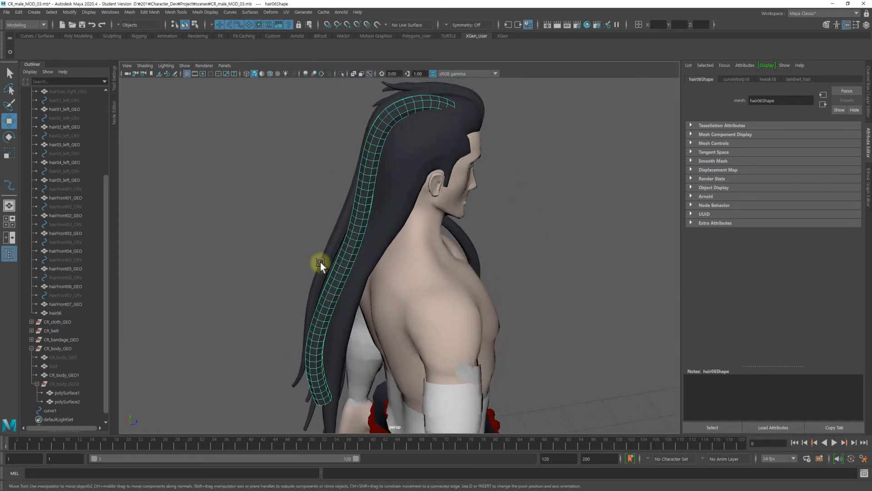
{"action": "right_click_drag", "start_coordinate": [514, 130], "coordinate": [448, 159], "text": "alt"}
Reduce the hair strand's curve warp Max. Scale to about 1.611.
{"action": "left_click", "coordinate": [738, 79]}
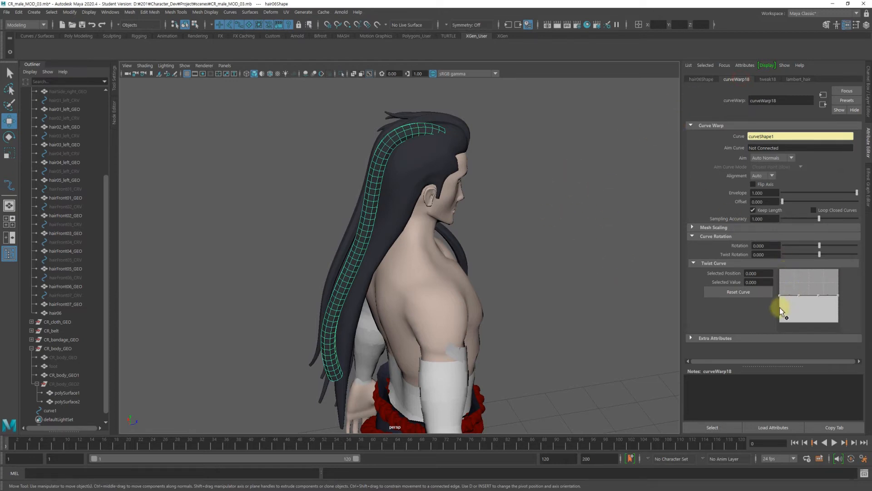
{"action": "mouse_move", "coordinate": [469, 225]}
{"action": "left_mouse_down", "text": "alt"}
{"action": "mouse_move", "coordinate": [434, 222]}
{"action": "mouse_move", "coordinate": [462, 220]}
{"action": "left_mouse_up", "text": "alt"}
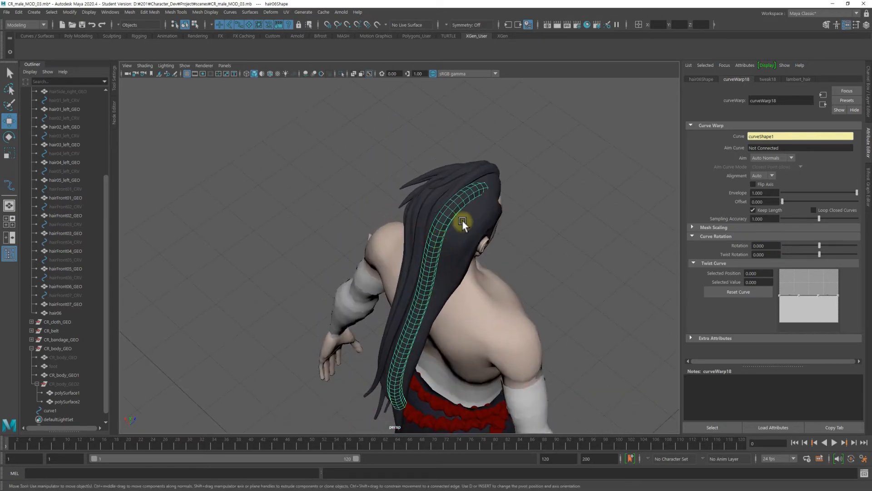
{"action": "left_click_drag", "start_coordinate": [419, 307], "coordinate": [617, 218], "text": "alt"}
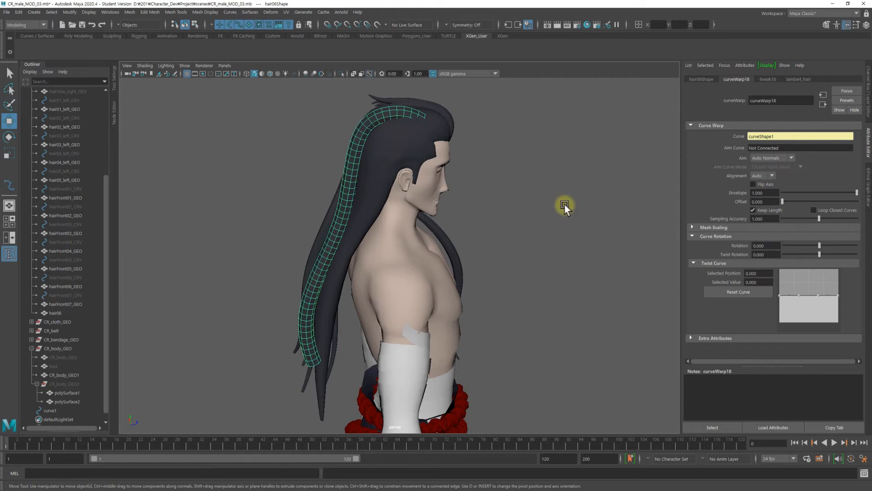
{"action": "left_click_drag", "start_coordinate": [469, 186], "coordinate": [514, 177], "text": "alt"}
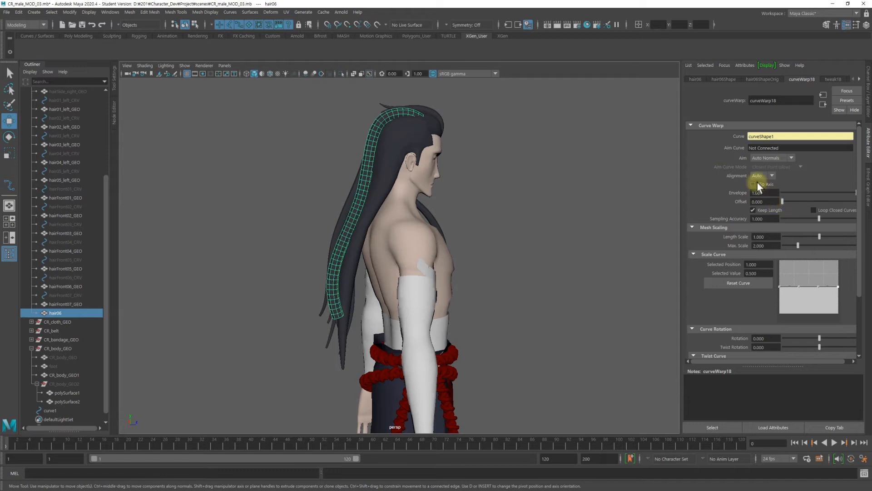
{"action": "mouse_move", "coordinate": [799, 248]}
{"action": "left_mouse_down"}
{"action": "mouse_move", "coordinate": [789, 245]}
{"action": "mouse_move", "coordinate": [799, 246]}
{"action": "left_mouse_up"}
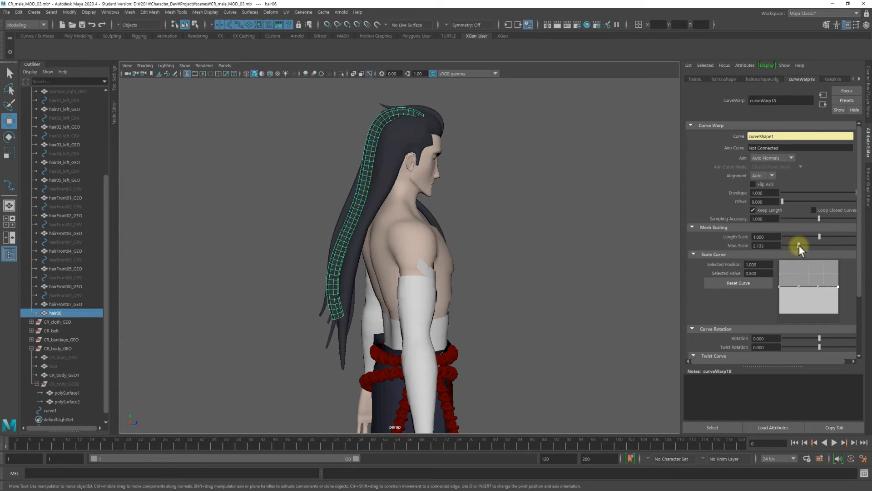
{"action": "mouse_move", "coordinate": [800, 247]}
{"action": "left_mouse_down"}
{"action": "mouse_move", "coordinate": [787, 246]}
{"action": "mouse_move", "coordinate": [795, 247]}
{"action": "left_mouse_up"}
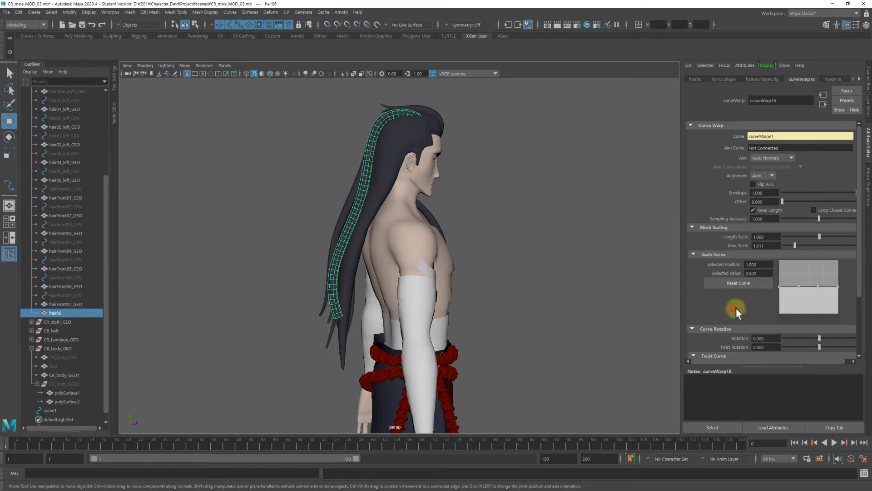
Taper the strand's tip by setting the Scale Curve value to 0.1 at position 1.000 and 0.35 at position 0.667.
{"action": "double_click", "coordinate": [768, 272]}
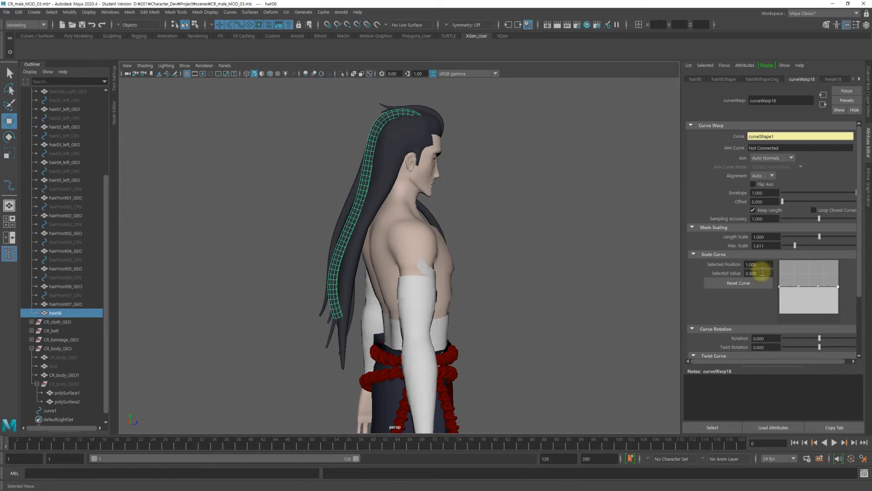
{"action": "type", "text": "0.1"}
{"action": "key", "text": "Return"}
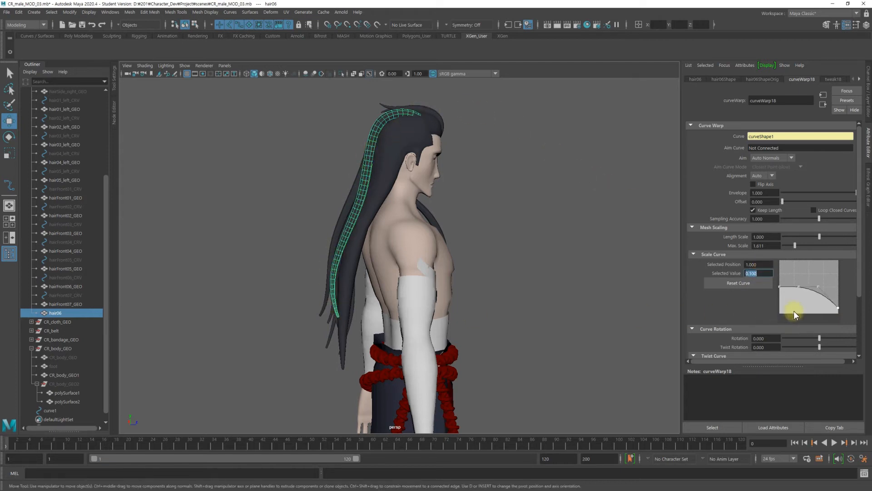
{"action": "left_click", "coordinate": [818, 290]}
{"action": "double_click", "coordinate": [767, 273]}
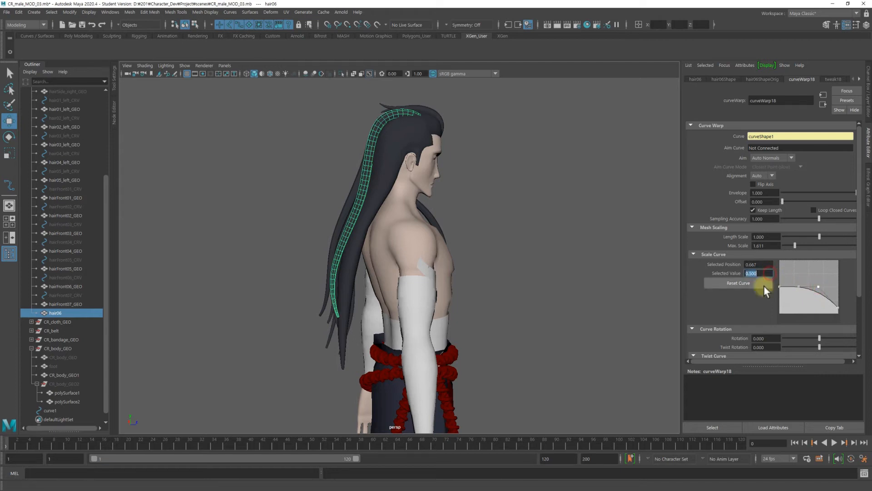
{"action": "type", "text": "0.35"}
{"action": "key", "text": "Return"}
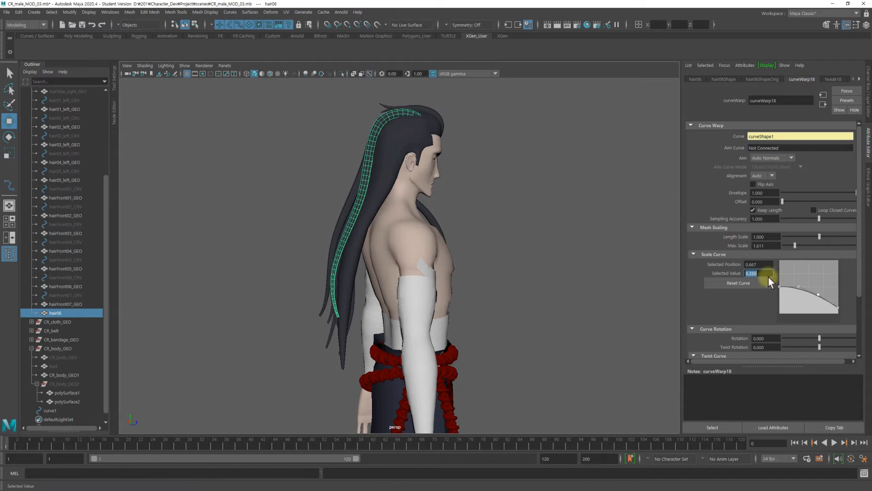
Set the Scale Curve's start point value to 0.35 to thin the strand's root, and deselect the strand.
{"action": "left_click", "coordinate": [780, 286]}
{"action": "double_click", "coordinate": [770, 272]}
{"action": "type", "text": "0.35"}
{"action": "key", "text": "Return"}
{"action": "left_click_drag", "start_coordinate": [496, 202], "coordinate": [371, 170], "text": "alt"}
{"action": "left_click", "coordinate": [497, 190]}
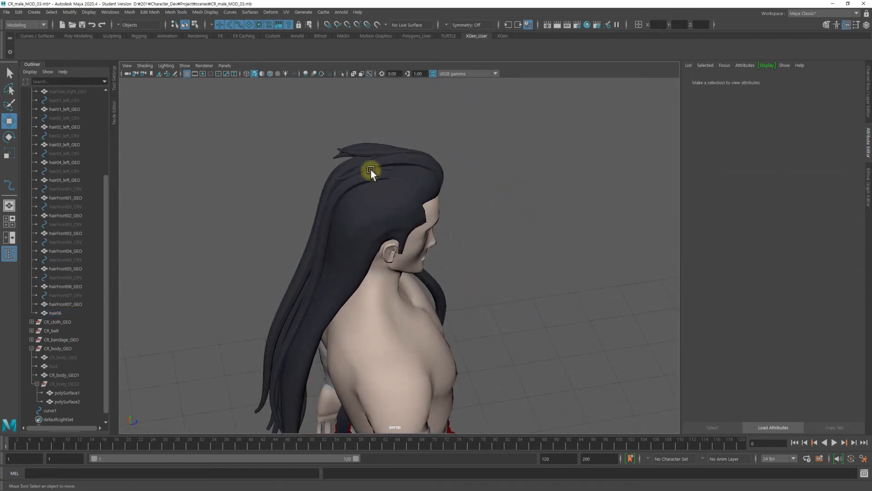
Examine how the hair strands flow over the head and down the back from all sides.
{"action": "left_click_drag", "start_coordinate": [375, 278], "coordinate": [419, 232], "text": "alt"}
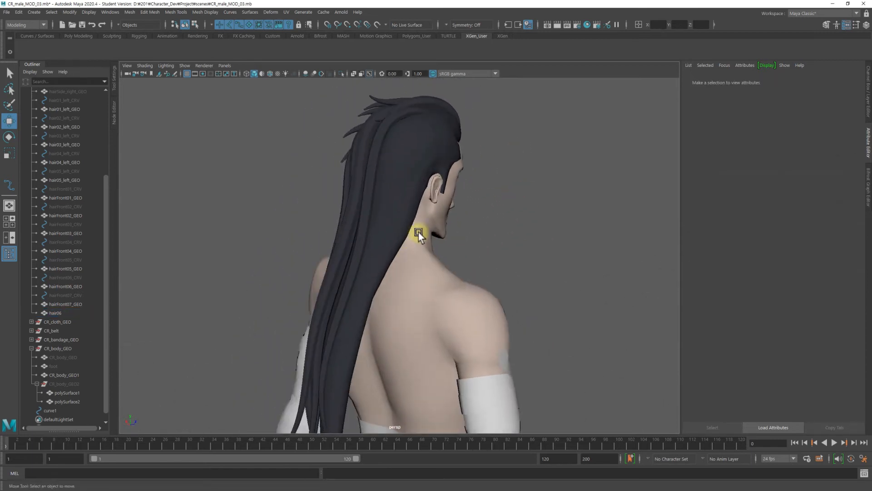
{"action": "left_click_drag", "start_coordinate": [233, 171], "coordinate": [465, 192], "text": "alt"}
{"action": "left_click_drag", "start_coordinate": [467, 281], "coordinate": [367, 151], "text": "alt"}
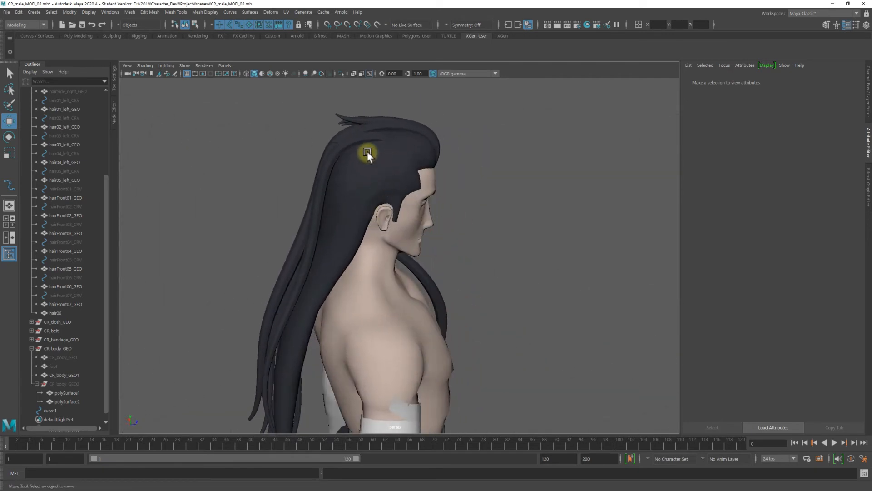
{"action": "left_click_drag", "start_coordinate": [391, 184], "coordinate": [324, 223], "text": "alt"}
{"action": "left_click_drag", "start_coordinate": [407, 209], "coordinate": [435, 177], "text": "alt"}
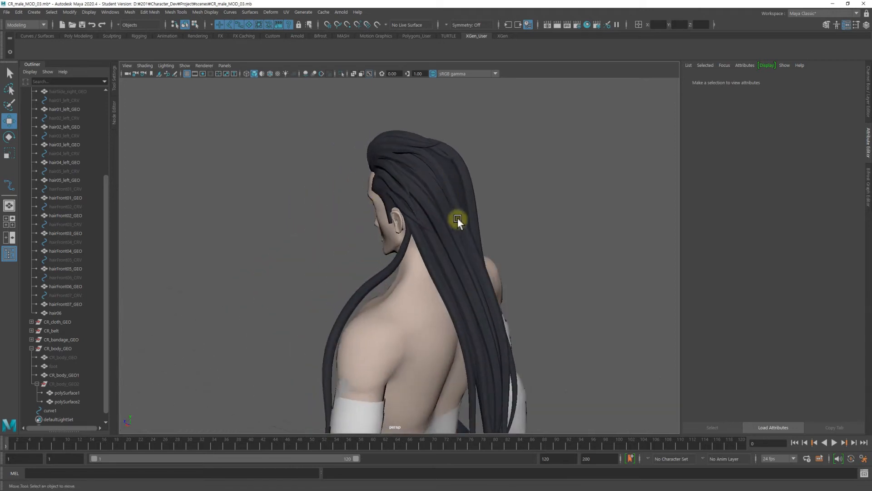
{"action": "left_click_drag", "start_coordinate": [495, 182], "coordinate": [548, 172], "text": "alt"}
{"action": "right_click_drag", "start_coordinate": [565, 182], "coordinate": [351, 202], "text": "alt"}
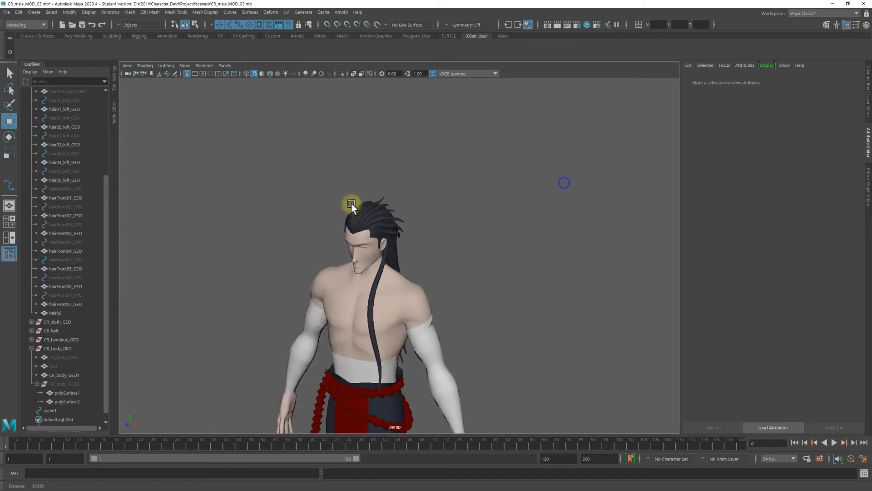
{"action": "middle_click_drag", "start_coordinate": [421, 219], "coordinate": [451, 186], "text": "alt"}
{"action": "left_click_drag", "start_coordinate": [460, 197], "coordinate": [459, 184], "text": "alt"}
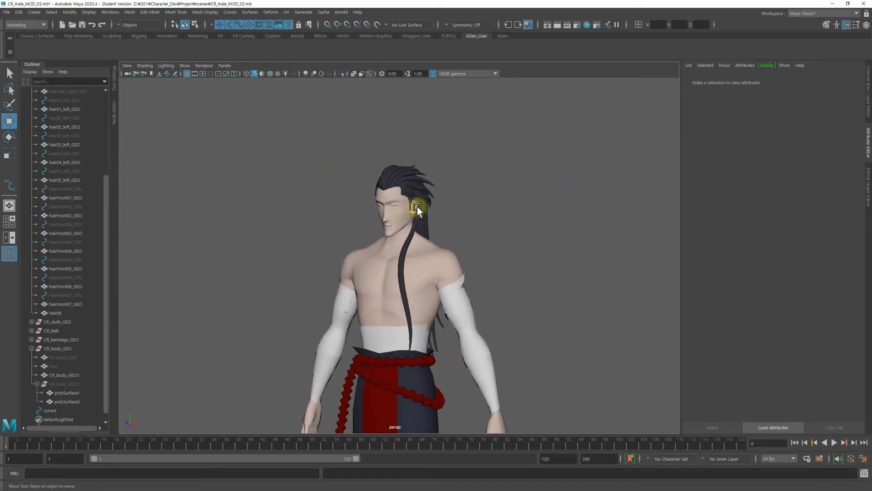
{"action": "left_click_drag", "start_coordinate": [424, 201], "coordinate": [359, 205], "text": "alt"}
{"action": "right_click_drag", "start_coordinate": [359, 206], "coordinate": [603, 187], "text": "alt"}
{"action": "left_click_drag", "start_coordinate": [603, 187], "coordinate": [430, 222], "text": "alt"}
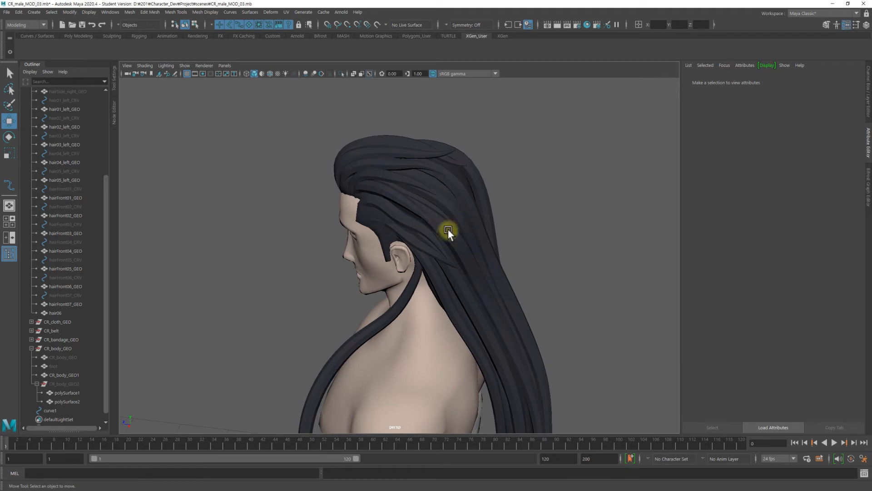
{"action": "mouse_move", "coordinate": [403, 189]}
{"action": "left_mouse_down", "text": "alt"}
{"action": "mouse_move", "coordinate": [510, 194]}
{"action": "mouse_move", "coordinate": [405, 206]}
{"action": "left_mouse_up", "text": "alt"}
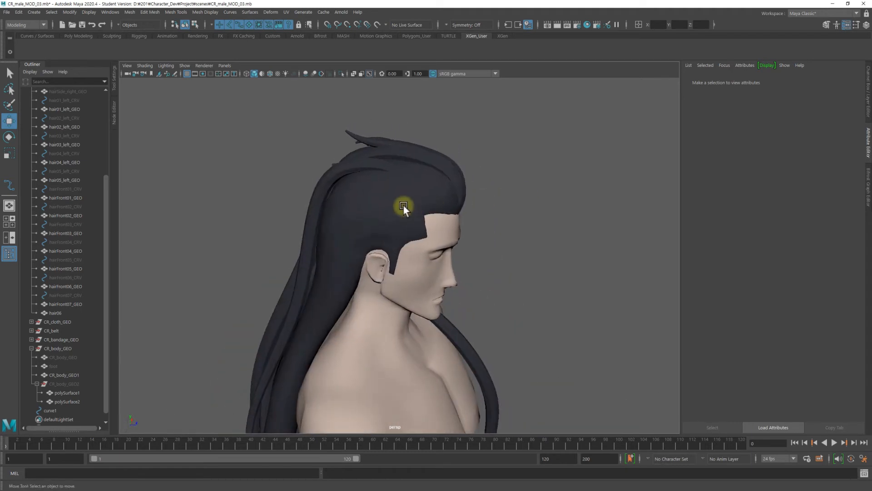
Select the hairRoot_GEO mesh and examine its topology around the hairline and ear, and clear the selection.
{"action": "left_click", "coordinate": [445, 192]}
{"action": "scroll", "coordinate": [436, 188], "scroll_direction": "up", "scroll_amount": 5}
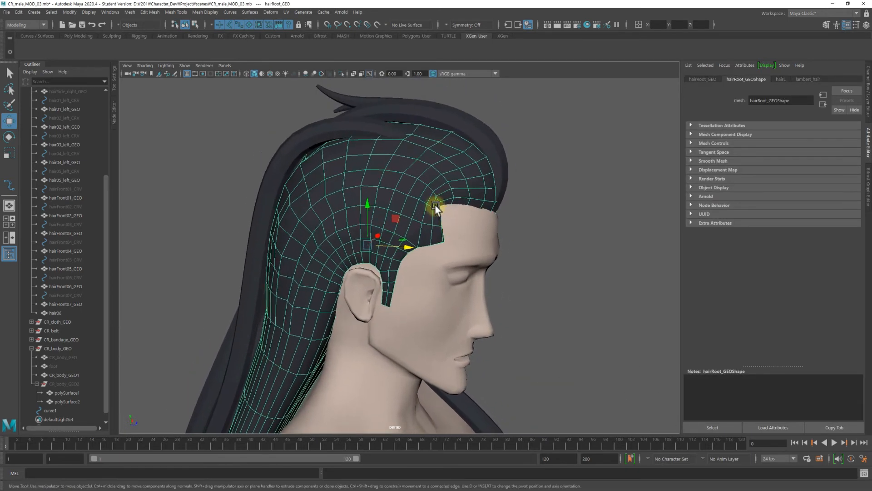
{"action": "left_click_drag", "start_coordinate": [350, 214], "coordinate": [386, 206], "text": "alt"}
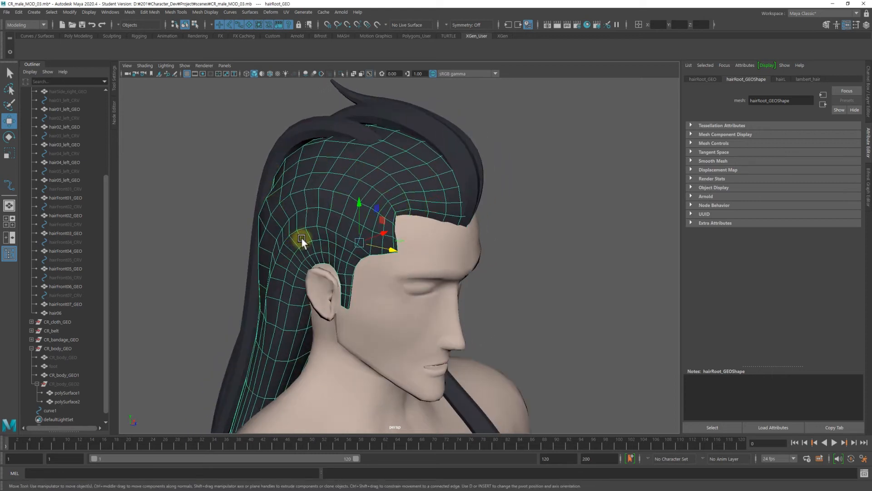
{"action": "right_click_drag", "start_coordinate": [604, 140], "coordinate": [290, 196], "text": "alt"}
{"action": "right_click_drag", "start_coordinate": [519, 170], "coordinate": [313, 201], "text": "alt"}
{"action": "middle_click_drag", "start_coordinate": [394, 218], "coordinate": [400, 151], "text": "alt"}
{"action": "left_click", "coordinate": [499, 184]}
{"action": "mouse_move", "coordinate": [458, 173]}
{"action": "left_mouse_down", "text": "alt"}
{"action": "mouse_move", "coordinate": [370, 182]}
{"action": "mouse_move", "coordinate": [354, 201]}
{"action": "mouse_move", "coordinate": [384, 159]}
{"action": "mouse_move", "coordinate": [401, 187]}
{"action": "mouse_move", "coordinate": [462, 178]}
{"action": "mouse_move", "coordinate": [454, 183]}
{"action": "left_mouse_up", "text": "alt"}
Bring back the Channel Box and collapse the CR_hair_GEO group in the Outliner.
{"action": "key", "text": "ctrl+a"}
{"action": "middle_click_drag", "start_coordinate": [536, 174], "coordinate": [492, 165], "text": "alt"}
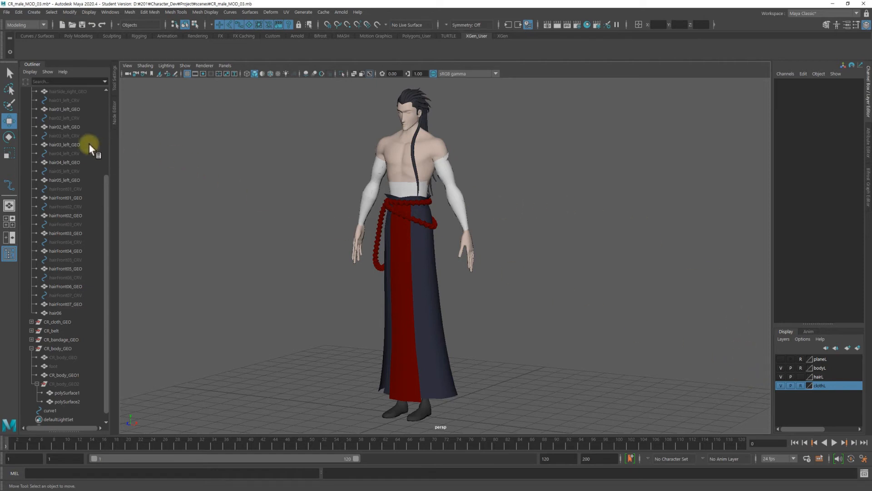
{"action": "left_click_drag", "start_coordinate": [108, 189], "coordinate": [102, 118]}
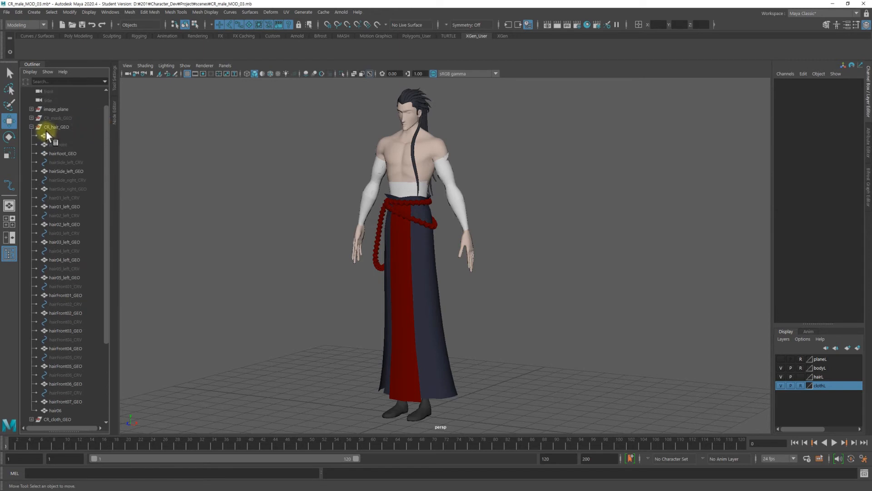
{"action": "left_click", "coordinate": [31, 126]}
Collapse the body group, expand CR_bandage_GEO and unhide its bandage plane.
{"action": "left_click_drag", "start_coordinate": [530, 183], "coordinate": [504, 190], "text": "alt"}
{"action": "right_click_drag", "start_coordinate": [504, 190], "coordinate": [566, 186], "text": "alt"}
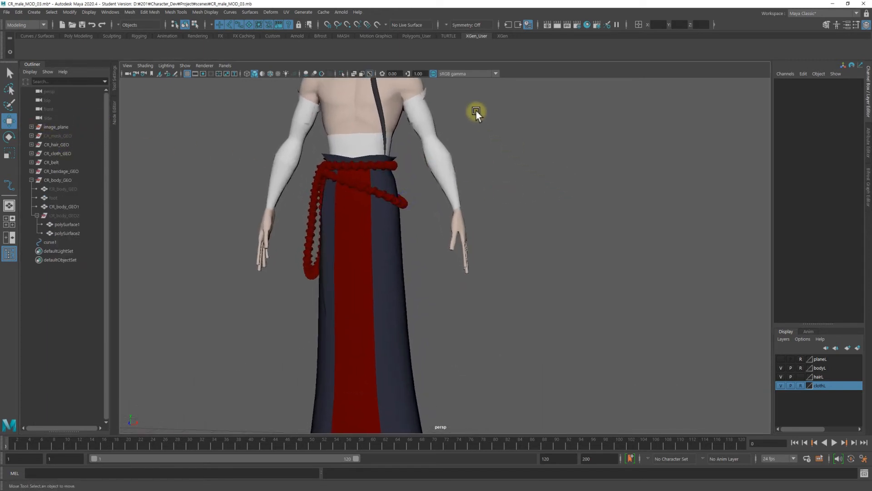
{"action": "left_click_drag", "start_coordinate": [445, 123], "coordinate": [437, 148], "text": "alt"}
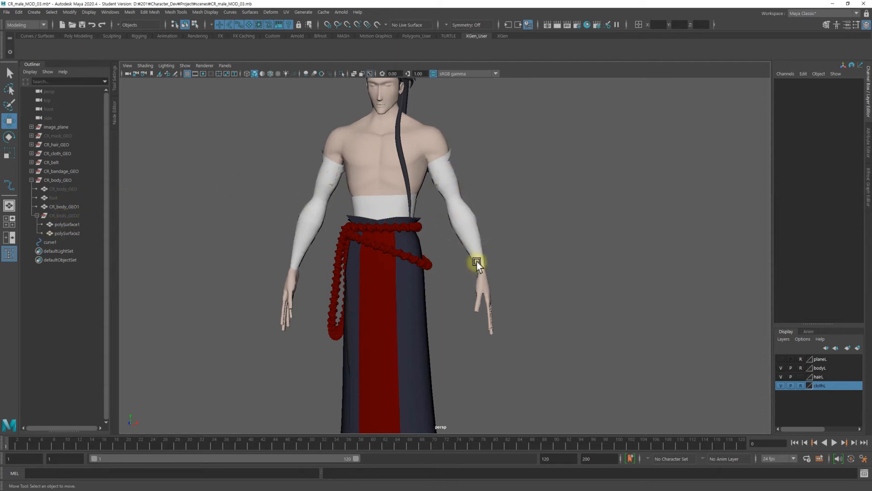
{"action": "left_click_drag", "start_coordinate": [337, 168], "coordinate": [256, 193], "text": "alt"}
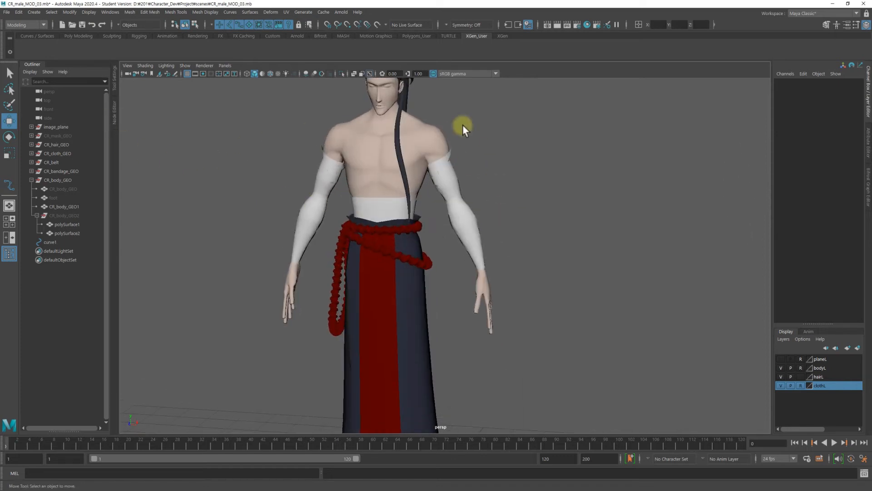
{"action": "mouse_move", "coordinate": [347, 162]}
{"action": "left_mouse_down", "text": "alt"}
{"action": "mouse_move", "coordinate": [349, 205]}
{"action": "mouse_move", "coordinate": [362, 156]}
{"action": "left_mouse_up", "text": "alt"}
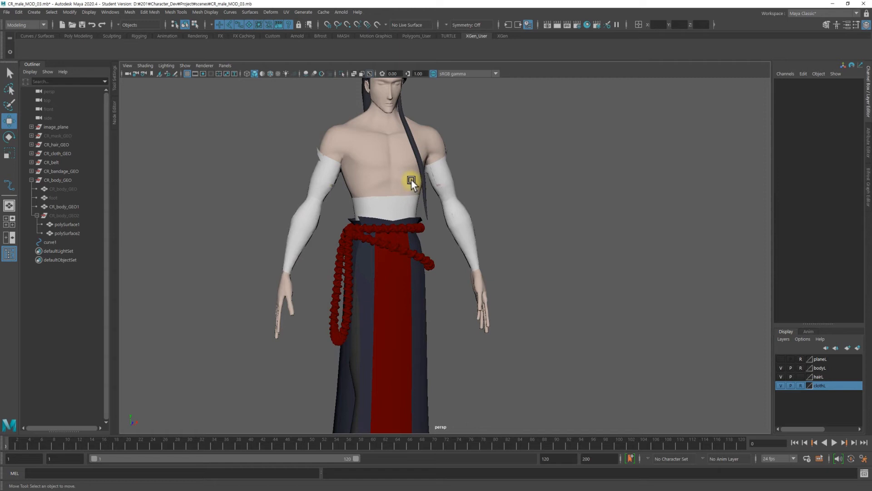
{"action": "left_click_drag", "start_coordinate": [423, 137], "coordinate": [258, 175], "text": "alt"}
{"action": "left_click", "coordinate": [31, 179]}
{"action": "left_click", "coordinate": [31, 171]}
{"action": "left_click", "coordinate": [56, 180]}
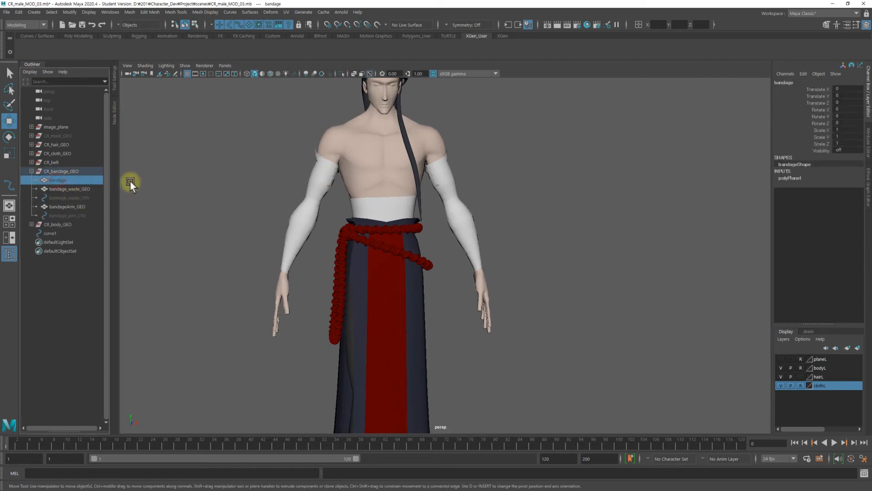
{"action": "key", "text": "f"}
{"action": "key", "text": "shift+h"}
{"action": "left_click_drag", "start_coordinate": [312, 187], "coordinate": [378, 169], "text": "alt"}
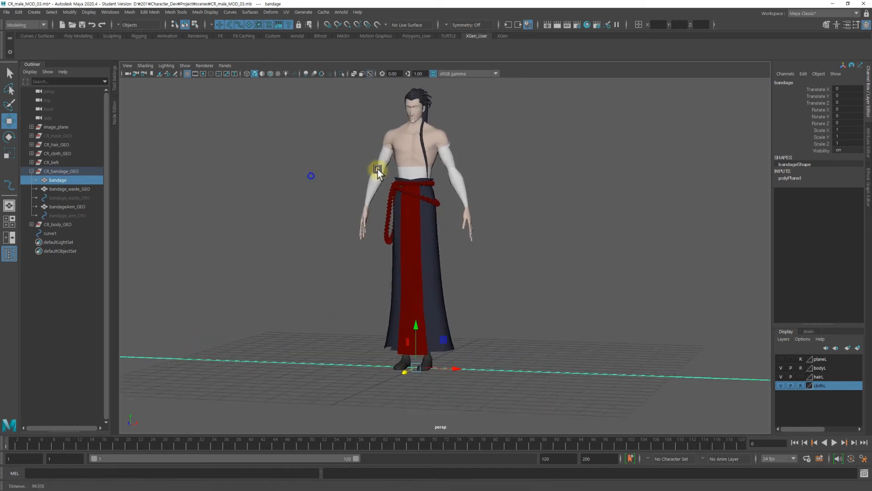
Hide the bandage_waste_GEO and bandageArm_GEO meshes and reselect the bandage plane for work at the waist.
{"action": "left_click", "coordinate": [66, 188]}
{"action": "left_click", "coordinate": [69, 206], "text": "ctrl"}
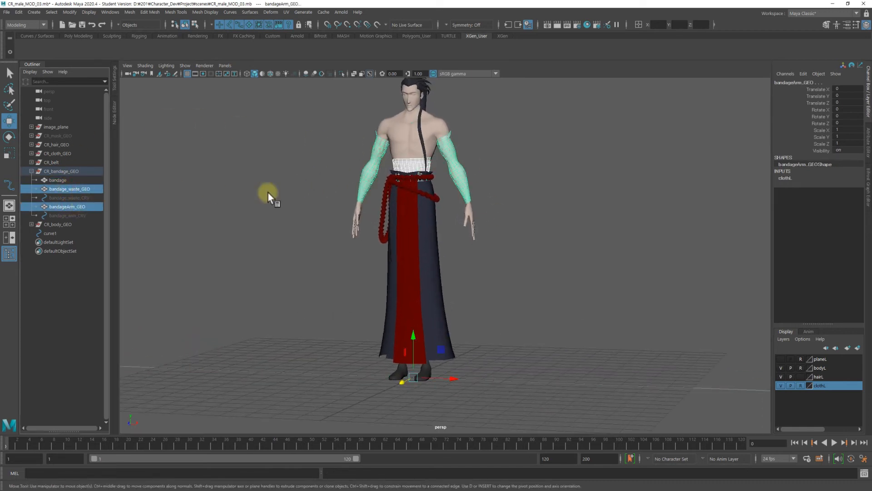
{"action": "key", "text": "ctrl+h"}
{"action": "left_click_drag", "start_coordinate": [421, 194], "coordinate": [470, 274], "text": "alt"}
{"action": "right_click_drag", "start_coordinate": [514, 329], "coordinate": [666, 238], "text": "alt"}
{"action": "left_click_drag", "start_coordinate": [666, 238], "coordinate": [395, 137], "text": "alt"}
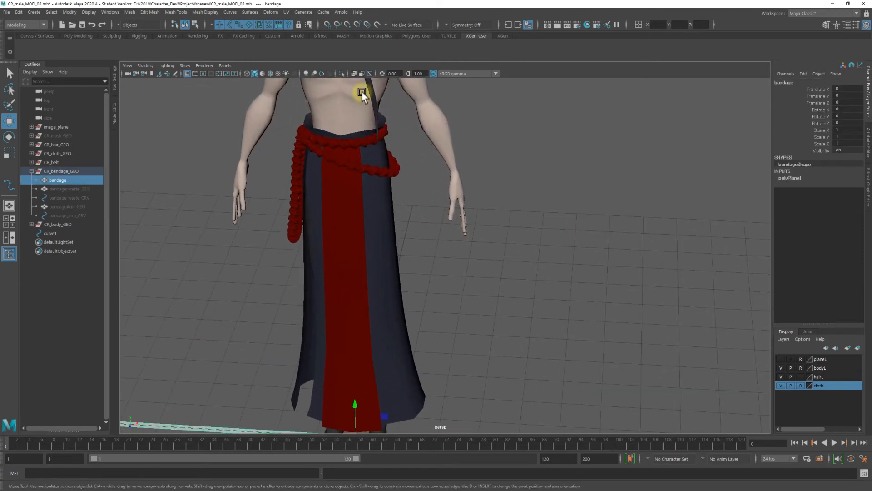
{"action": "right_click_drag", "start_coordinate": [595, 164], "coordinate": [434, 194], "text": "alt"}
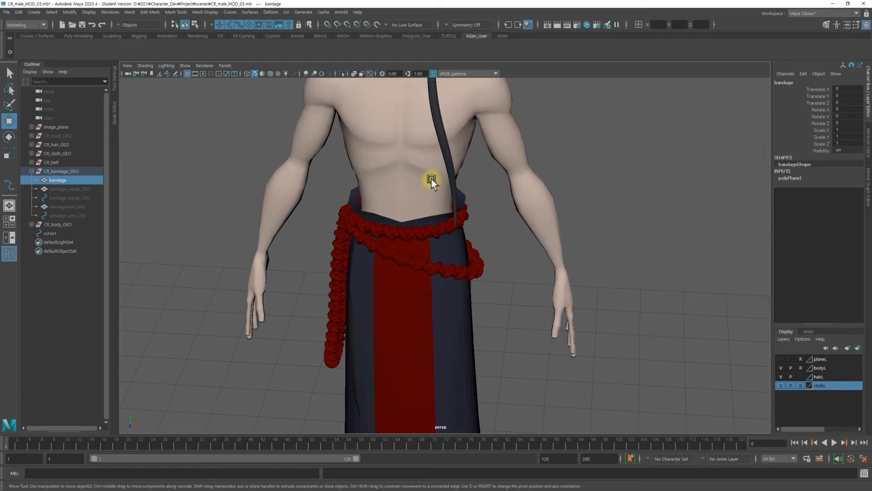
Unhide the bandage_waste_CRV curve around the character's waist and clear the selection.
{"action": "middle_click_drag", "start_coordinate": [361, 147], "coordinate": [332, 244], "text": "alt"}
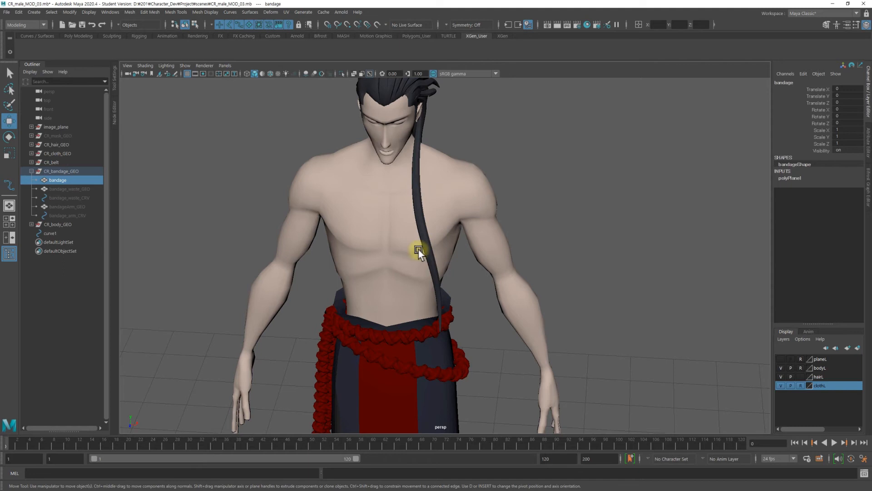
{"action": "middle_click_drag", "start_coordinate": [419, 250], "coordinate": [435, 120], "text": "alt"}
{"action": "right_click_drag", "start_coordinate": [564, 160], "coordinate": [248, 220], "text": "alt"}
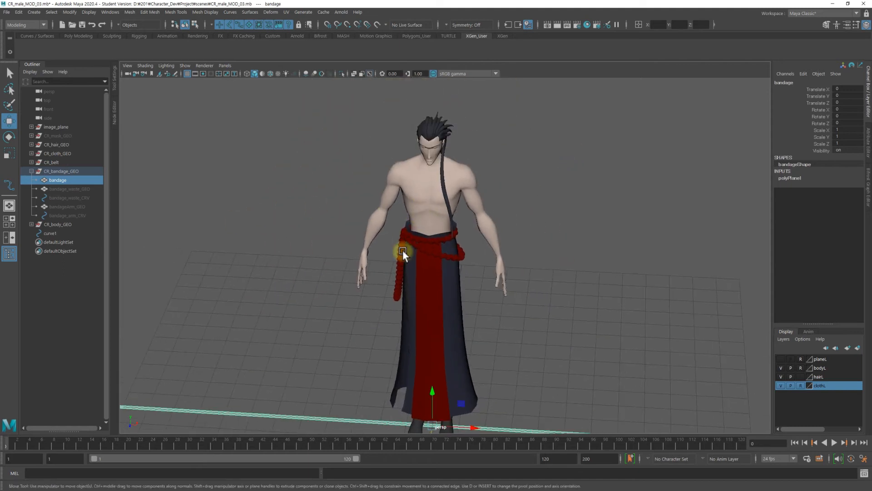
{"action": "left_click_drag", "start_coordinate": [402, 250], "coordinate": [334, 209], "text": "alt"}
{"action": "middle_click_drag", "start_coordinate": [408, 148], "coordinate": [414, 168], "text": "alt"}
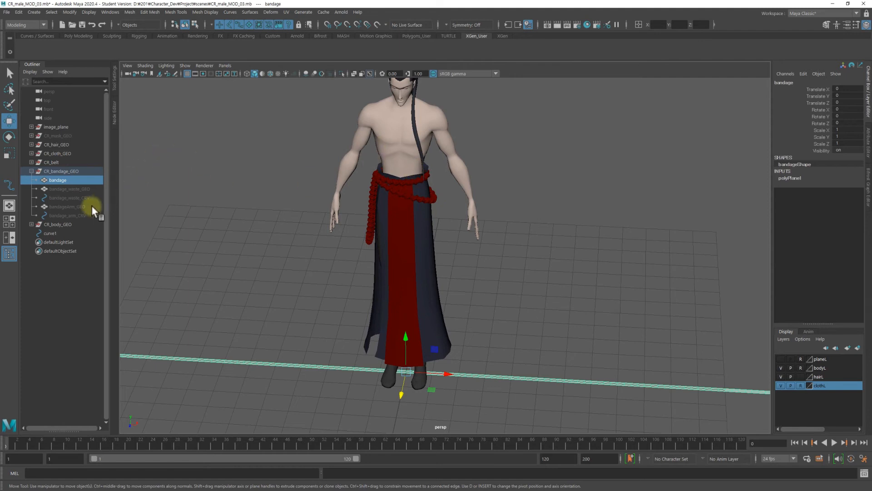
{"action": "left_click", "coordinate": [80, 198]}
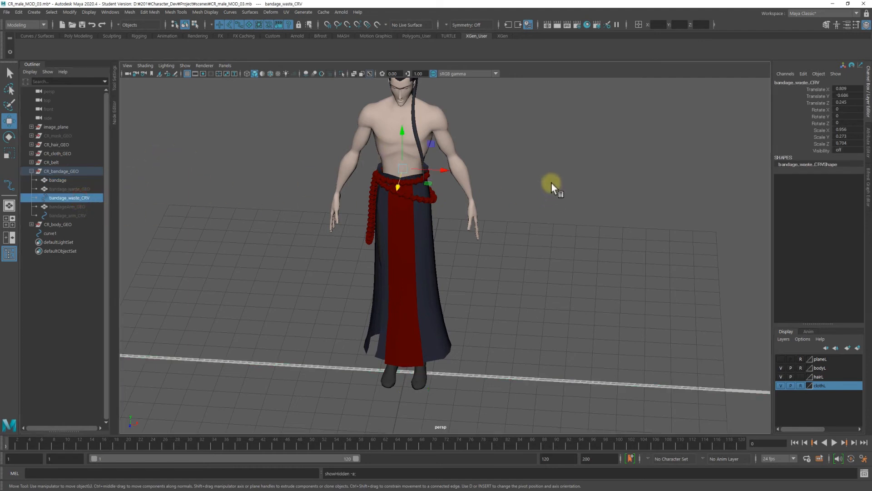
{"action": "left_click", "coordinate": [515, 174]}
{"action": "left_click_drag", "start_coordinate": [515, 174], "coordinate": [392, 165], "text": "alt"}
{"action": "right_click_drag", "start_coordinate": [391, 164], "coordinate": [452, 223], "text": "alt"}
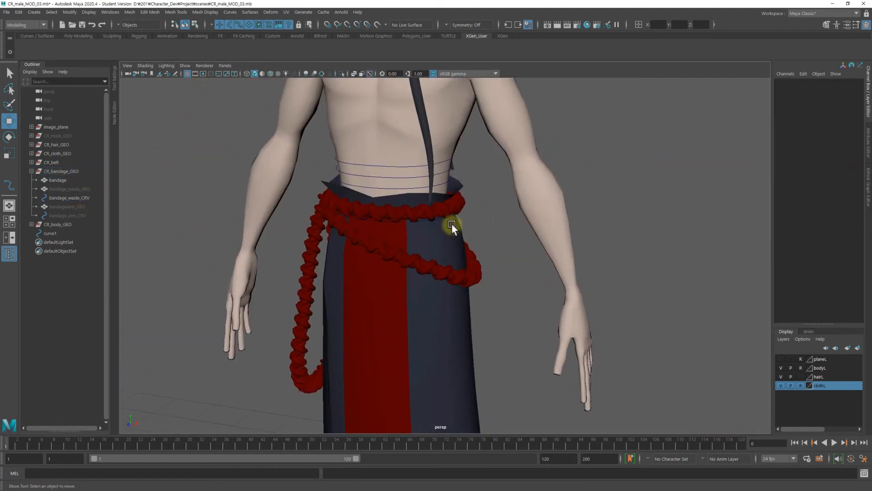
Select the bandage_waste_CRV curve and examine how it wraps around the waist.
{"action": "left_click", "coordinate": [406, 167]}
{"action": "left_click_drag", "start_coordinate": [413, 187], "coordinate": [449, 202], "text": "alt"}
{"action": "right_click_drag", "start_coordinate": [449, 202], "coordinate": [311, 247], "text": "alt"}
{"action": "left_click_drag", "start_coordinate": [311, 248], "coordinate": [315, 189], "text": "alt"}
{"action": "left_click", "coordinate": [235, 13]}
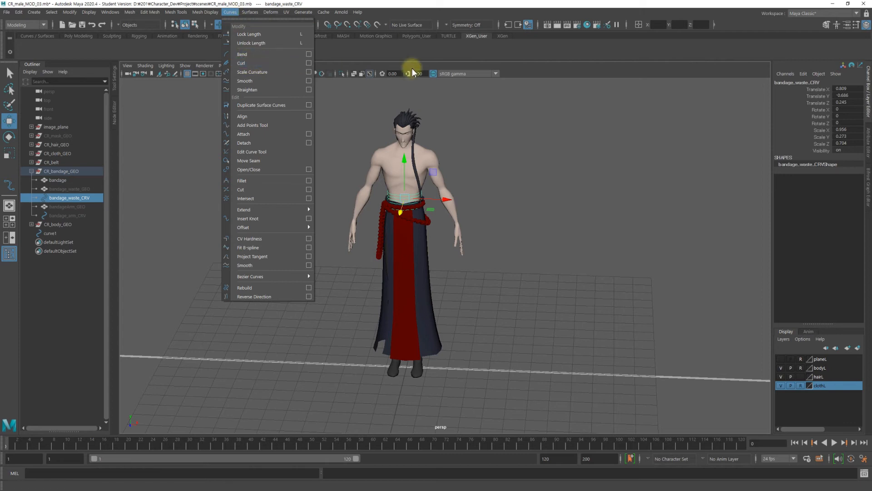
{"action": "left_click", "coordinate": [535, 73]}
{"action": "left_click_drag", "start_coordinate": [467, 203], "coordinate": [486, 219], "text": "alt"}
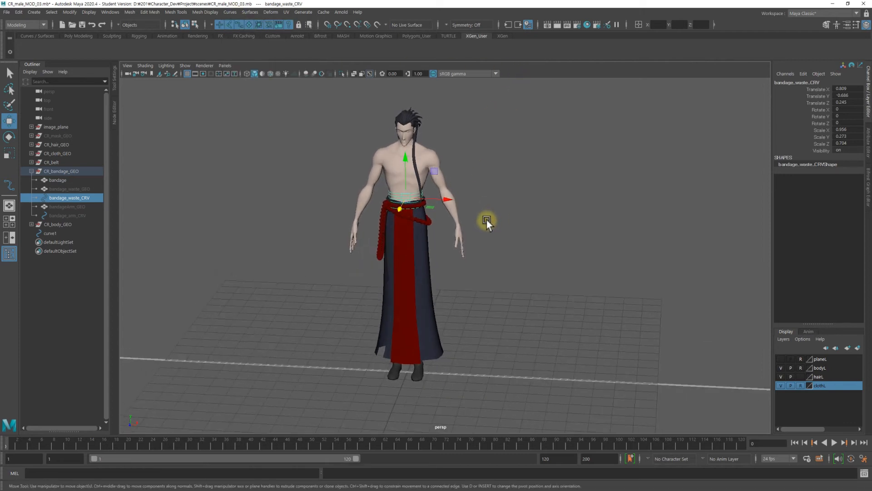
{"action": "left_click_drag", "start_coordinate": [405, 207], "coordinate": [364, 222], "text": "alt"}
{"action": "right_click_drag", "start_coordinate": [364, 223], "coordinate": [711, 154], "text": "alt"}
{"action": "middle_click_drag", "start_coordinate": [409, 208], "coordinate": [439, 282], "text": "alt"}
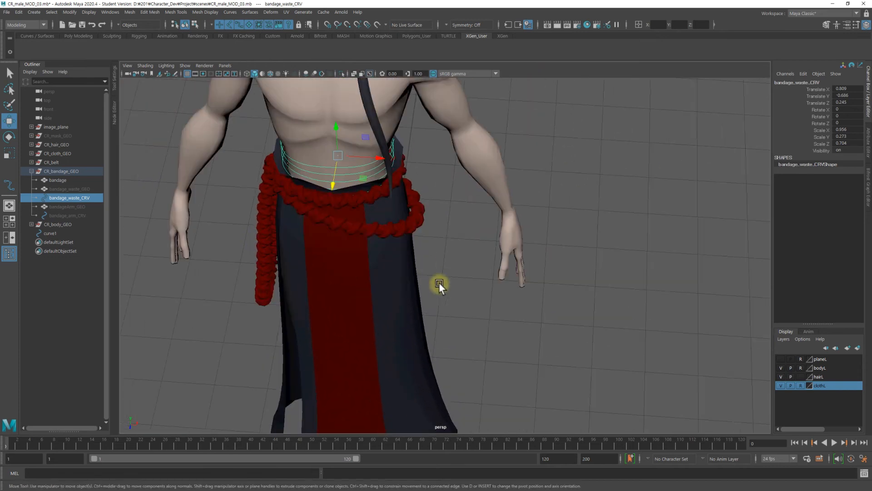
{"action": "left_click_drag", "start_coordinate": [438, 194], "coordinate": [449, 162], "text": "alt"}
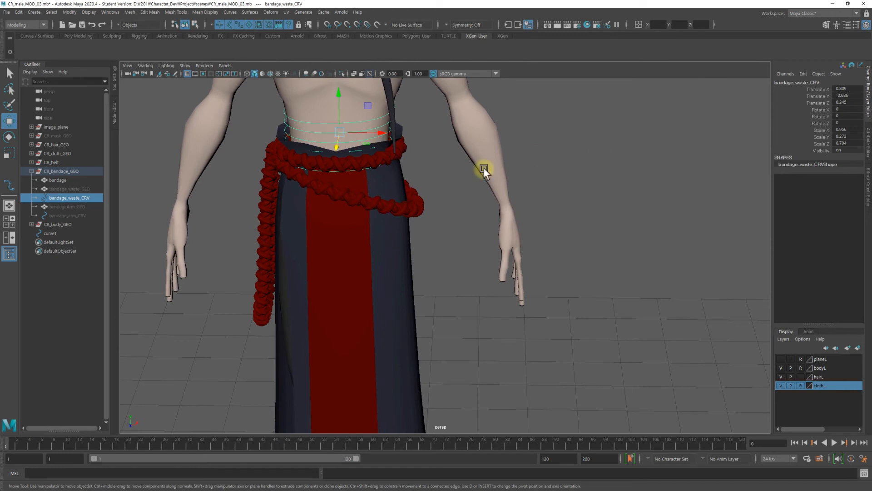
{"action": "right_click_drag", "start_coordinate": [484, 171], "coordinate": [237, 223], "text": "alt"}
{"action": "left_click_drag", "start_coordinate": [237, 223], "coordinate": [358, 215], "text": "alt"}
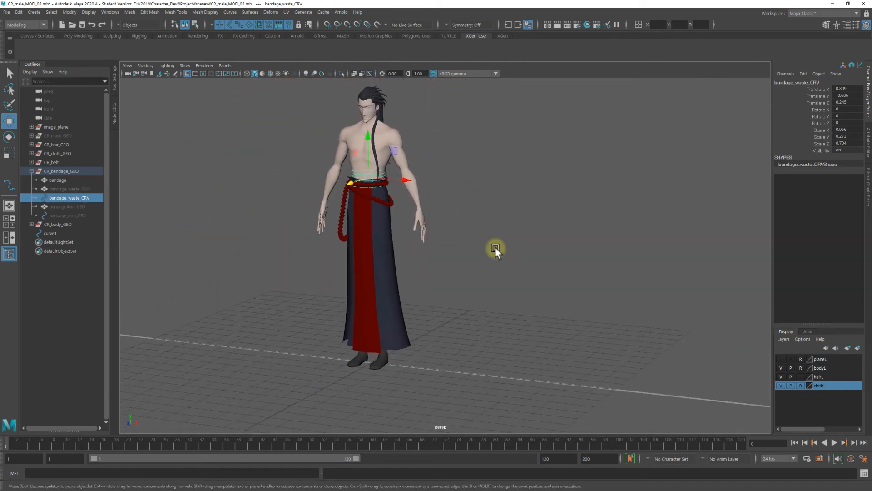
Add the bandage plane to the curve selection, apply a Curve Warp deformer and show the bandage's attributes.
{"action": "left_click", "coordinate": [478, 386], "text": "shift"}
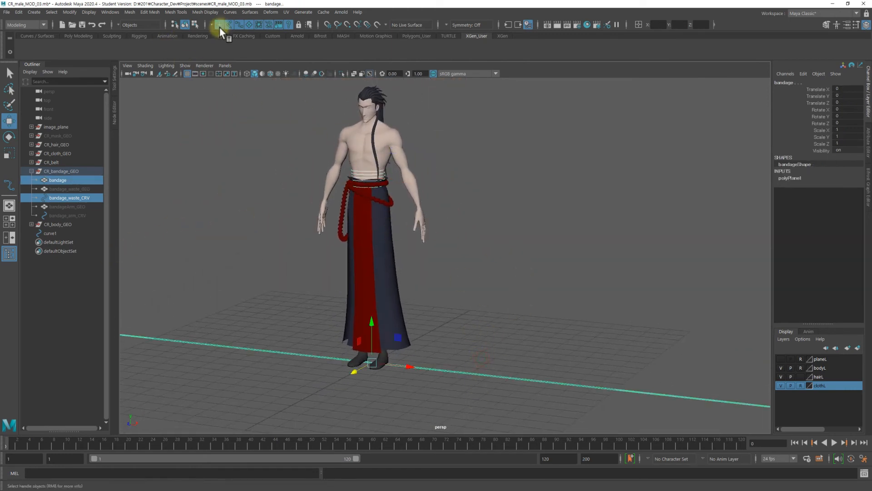
{"action": "left_click", "coordinate": [231, 12]}
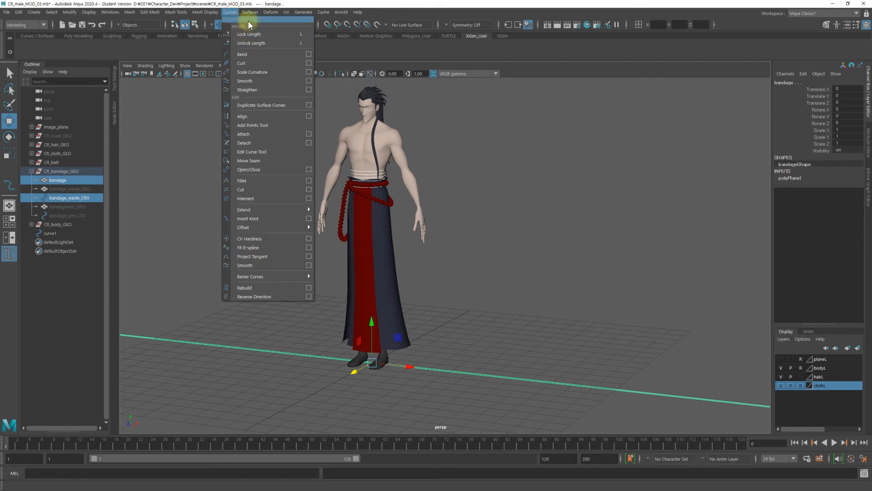
{"action": "left_click", "coordinate": [296, 52]}
{"action": "key", "text": "ctrl+a"}
{"action": "right_click_drag", "start_coordinate": [402, 165], "coordinate": [561, 246], "text": "alt"}
{"action": "middle_click_drag", "start_coordinate": [561, 246], "coordinate": [374, 163], "text": "alt"}
{"action": "right_click_drag", "start_coordinate": [375, 163], "coordinate": [478, 227], "text": "alt"}
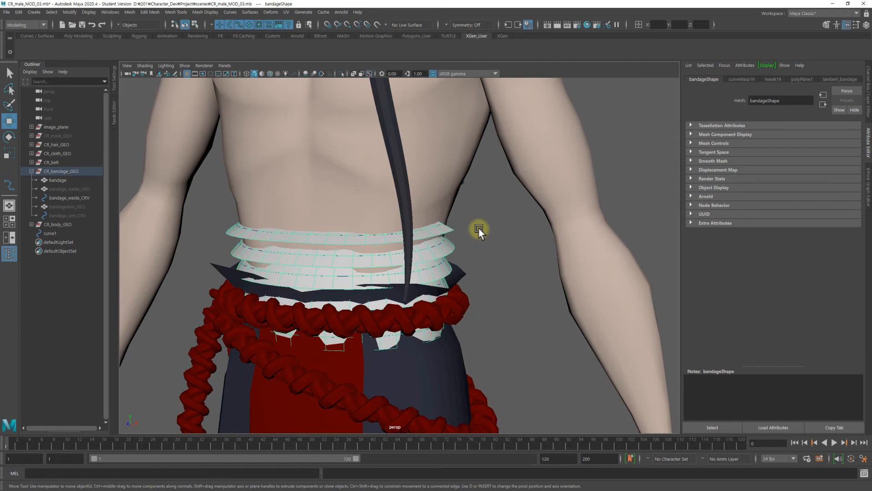
Set the bandage's Curve Warp aim to Curve Normals and check the strips around the waist.
{"action": "left_click", "coordinate": [741, 79]}
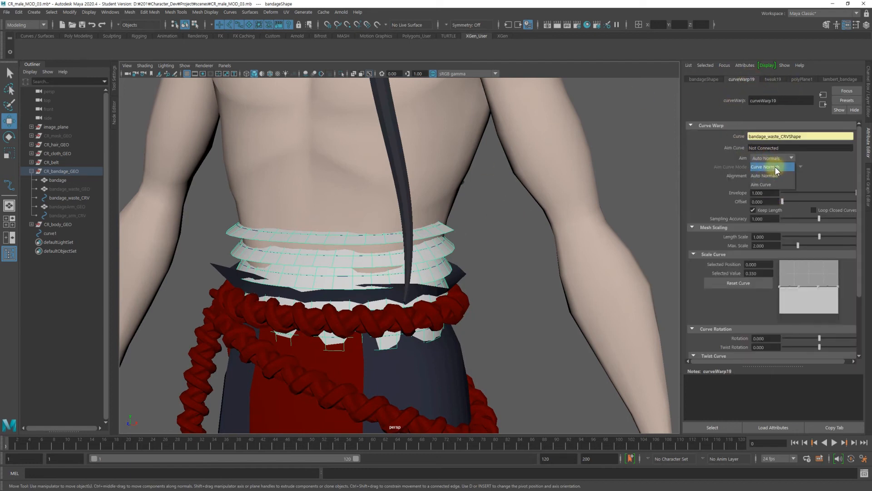
{"action": "left_click", "coordinate": [775, 166]}
{"action": "left_click_drag", "start_coordinate": [613, 182], "coordinate": [418, 218], "text": "alt"}
{"action": "left_click_drag", "start_coordinate": [389, 250], "coordinate": [669, 162], "text": "alt"}
{"action": "left_click_drag", "start_coordinate": [522, 200], "coordinate": [516, 149], "text": "alt"}
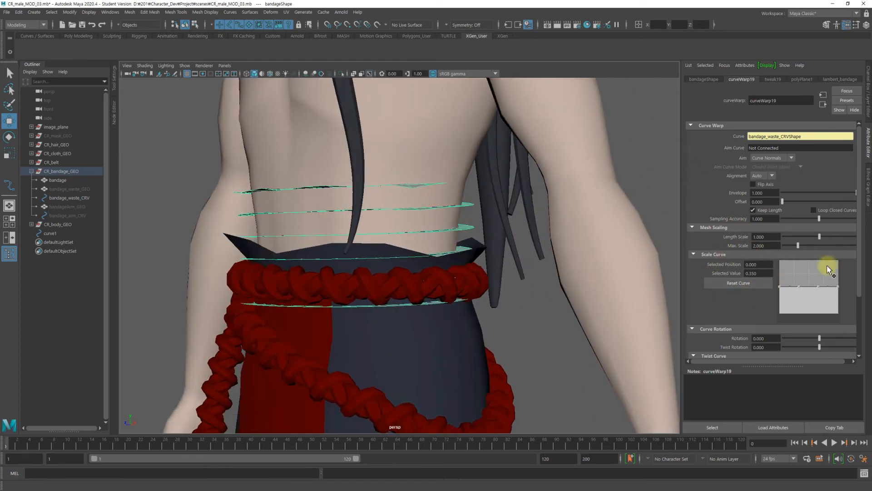
Set the Curve Warp rotation to 90 so the bandage lies flat against the waist, and deselect it.
{"action": "left_click_drag", "start_coordinate": [859, 254], "coordinate": [834, 277]}
{"action": "left_click_drag", "start_coordinate": [772, 275], "coordinate": [726, 281]}
{"action": "type", "text": "90"}
{"action": "key", "text": "Return"}
{"action": "left_click_drag", "start_coordinate": [366, 254], "coordinate": [463, 195], "text": "alt"}
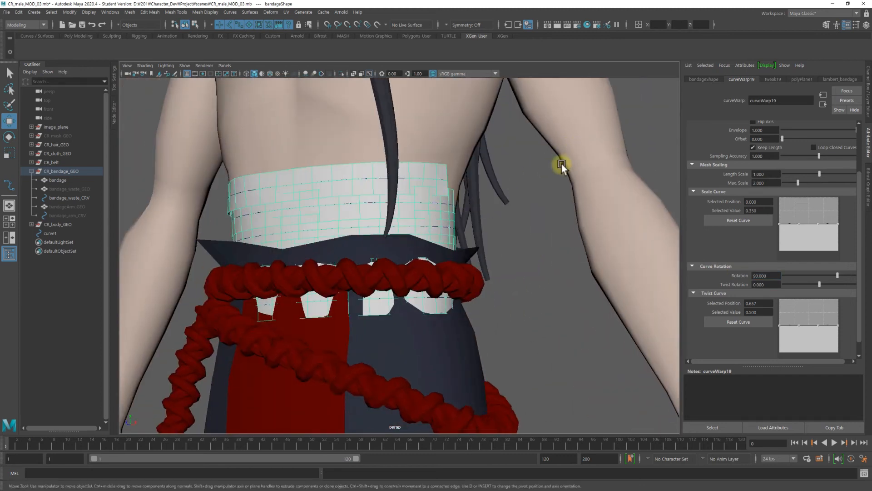
{"action": "right_click_drag", "start_coordinate": [562, 166], "coordinate": [278, 226], "text": "alt"}
{"action": "left_click_drag", "start_coordinate": [278, 226], "coordinate": [436, 244], "text": "alt"}
{"action": "left_click", "coordinate": [575, 194]}
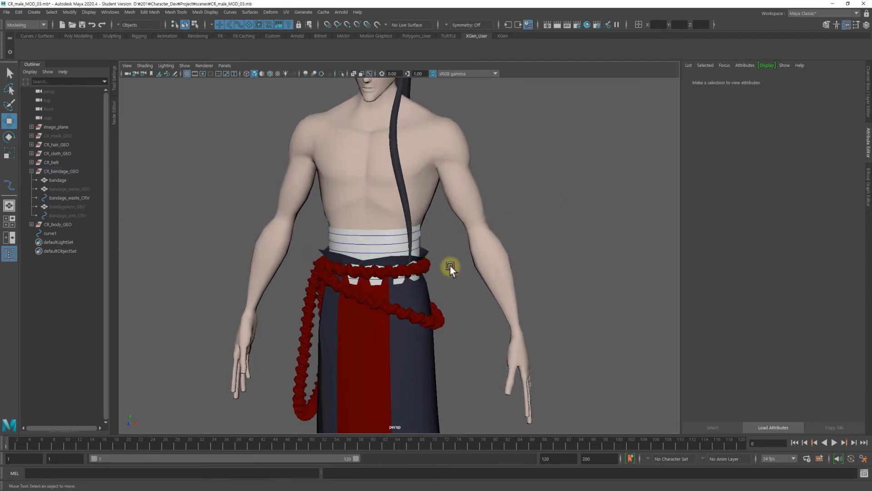
Delete the waist bandage's history, hide bandage_waste_CRV, and reselect the bandage with the Channel Box shown.
{"action": "left_click", "coordinate": [376, 234]}
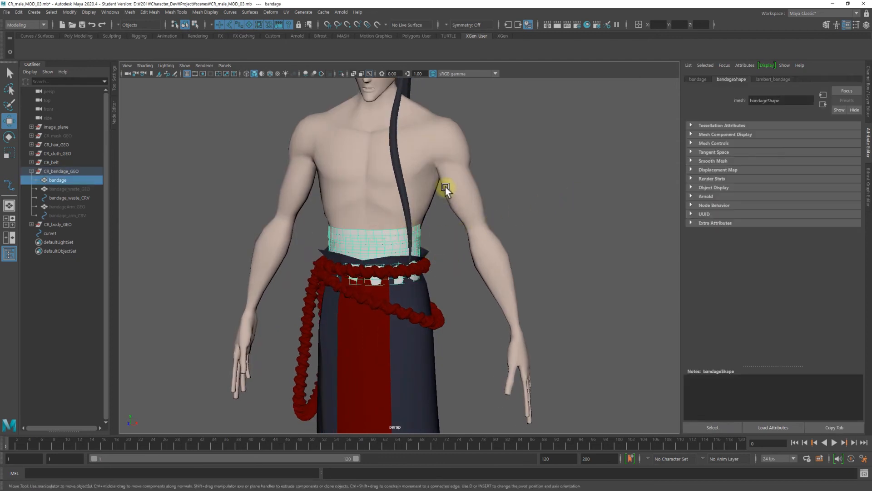
{"action": "left_click", "coordinate": [73, 197]}
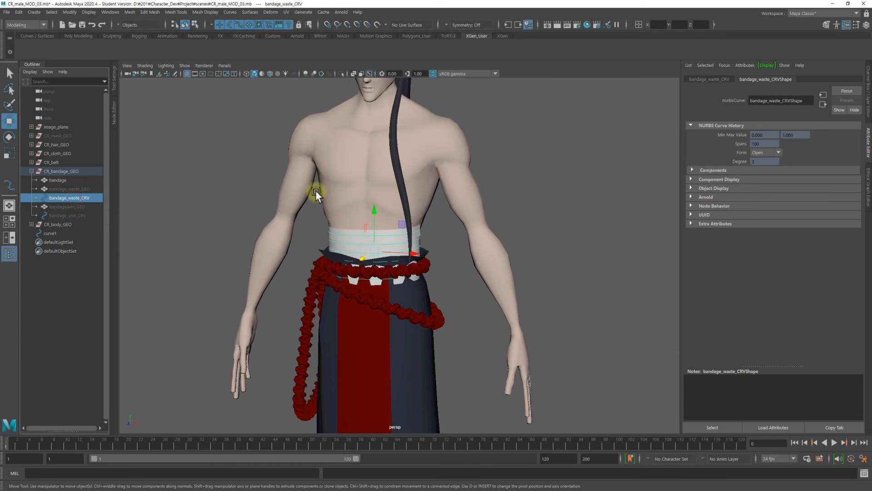
{"action": "key", "text": "ctrl+h"}
{"action": "left_click", "coordinate": [388, 242]}
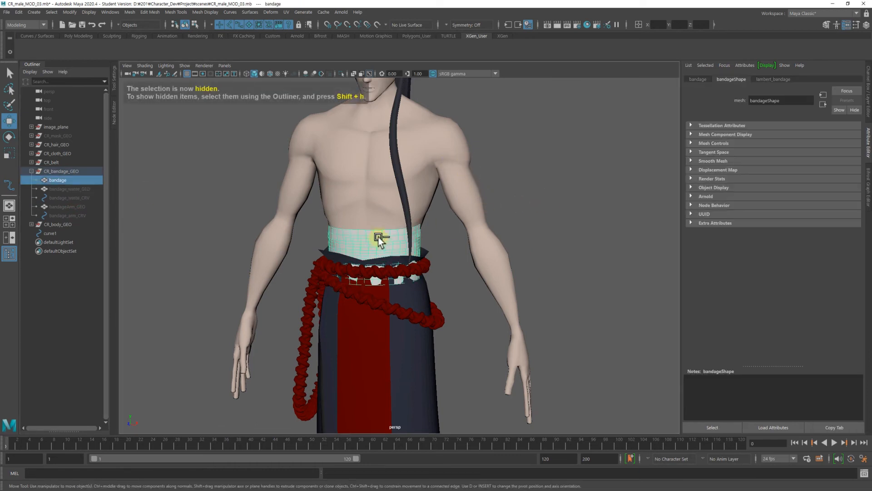
{"action": "key", "text": "ctrl+a"}
Clear the bandage selection and hide the clothL layer to expose the body beneath the clothing.
{"action": "left_click_drag", "start_coordinate": [524, 228], "coordinate": [474, 226], "text": "alt"}
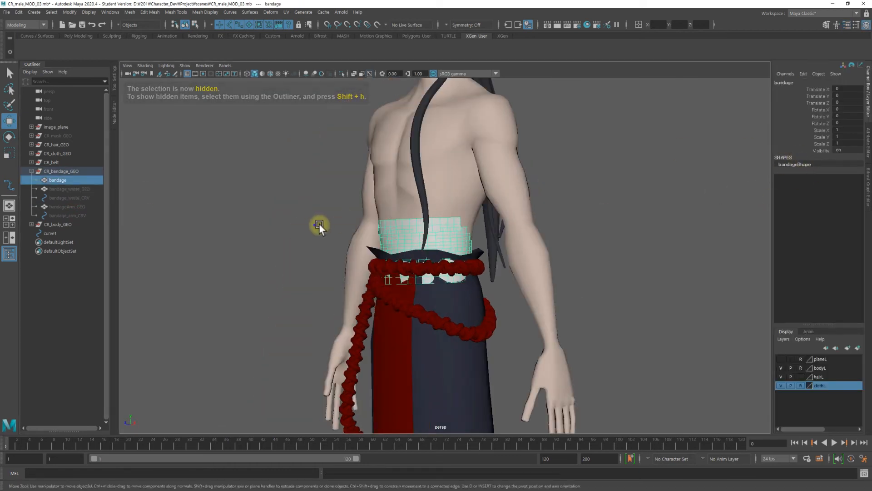
{"action": "right_click_drag", "start_coordinate": [319, 226], "coordinate": [656, 201], "text": "alt"}
{"action": "left_click_drag", "start_coordinate": [530, 227], "coordinate": [535, 187], "text": "alt"}
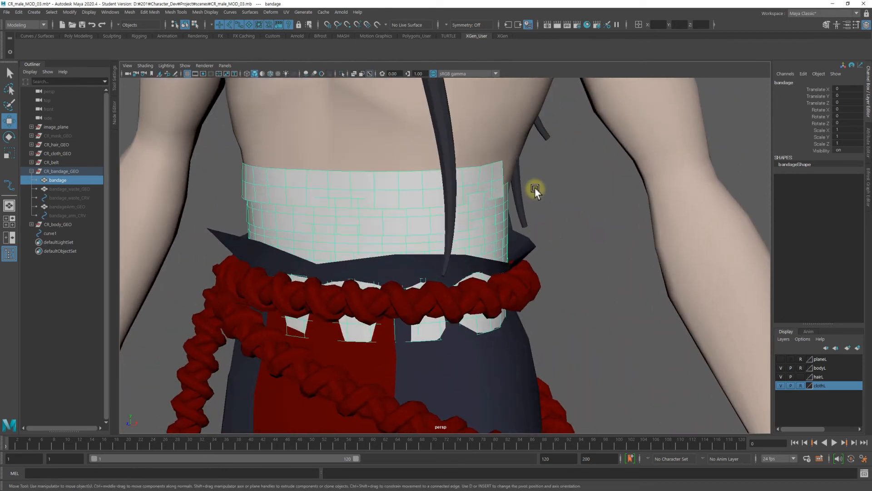
{"action": "left_click", "coordinate": [590, 152]}
{"action": "right_click_drag", "start_coordinate": [592, 153], "coordinate": [427, 165], "text": "alt"}
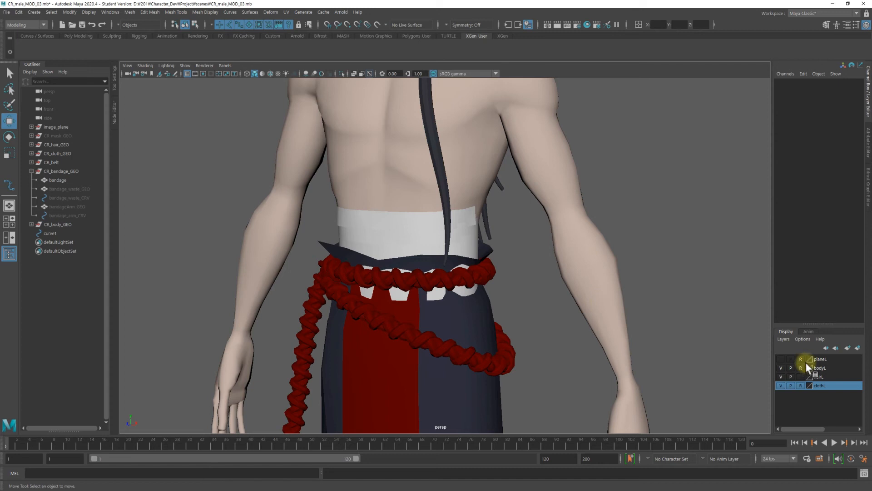
{"action": "left_click", "coordinate": [781, 385]}
{"action": "left_click_drag", "start_coordinate": [407, 225], "coordinate": [479, 276], "text": "alt"}
Duplicate the waist bandage, scale the copy to 1.14 in X and Z, and move it to Translate Z -0.06.
{"action": "left_click", "coordinate": [494, 263]}
{"action": "key", "text": "r"}
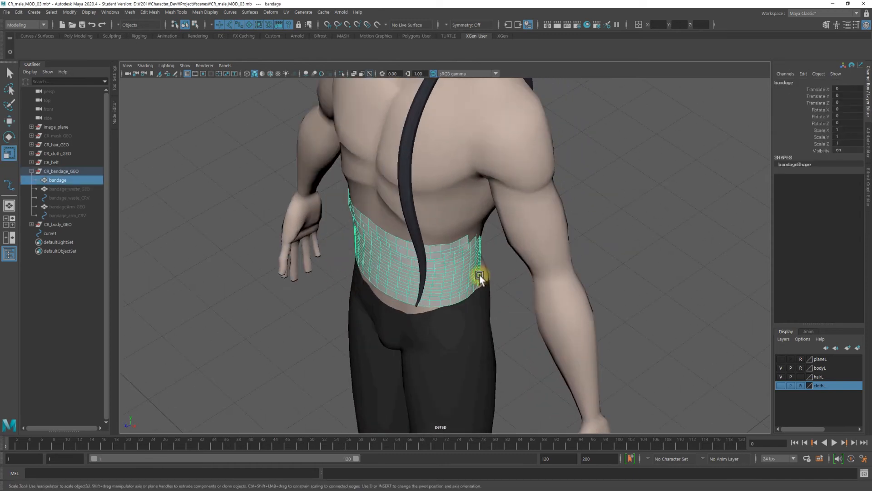
{"action": "right_click_drag", "start_coordinate": [547, 234], "coordinate": [448, 274], "text": "alt"}
{"action": "left_click_drag", "start_coordinate": [415, 369], "coordinate": [413, 411], "text": "shift"}
{"action": "mouse_move", "coordinate": [436, 254]}
{"action": "left_mouse_down", "text": "alt"}
{"action": "mouse_move", "coordinate": [406, 231]}
{"action": "mouse_move", "coordinate": [334, 230]}
{"action": "mouse_move", "coordinate": [448, 242]}
{"action": "left_mouse_up", "text": "alt"}
{"action": "key", "text": "w"}
{"action": "middle_click_drag", "start_coordinate": [428, 322], "coordinate": [411, 233], "text": "alt"}
{"action": "left_click_drag", "start_coordinate": [363, 364], "coordinate": [391, 265]}
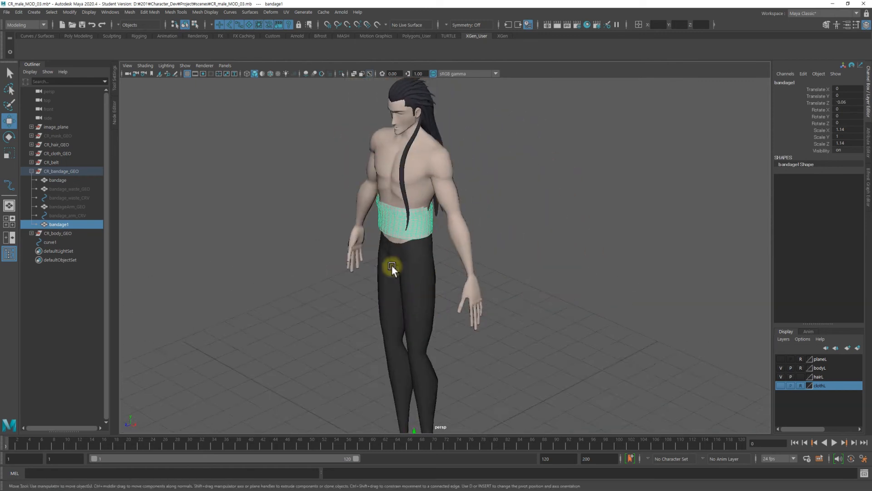
{"action": "right_click_drag", "start_coordinate": [392, 265], "coordinate": [415, 205], "text": "alt"}
{"action": "middle_click_drag", "start_coordinate": [415, 206], "coordinate": [437, 244], "text": "alt"}
{"action": "left_click_drag", "start_coordinate": [445, 211], "coordinate": [449, 203], "text": "alt"}
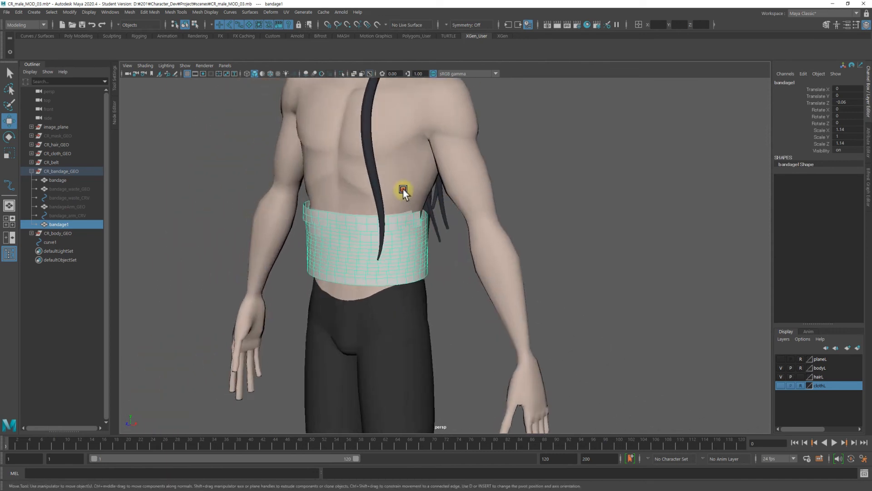
{"action": "left_click", "coordinate": [606, 217]}
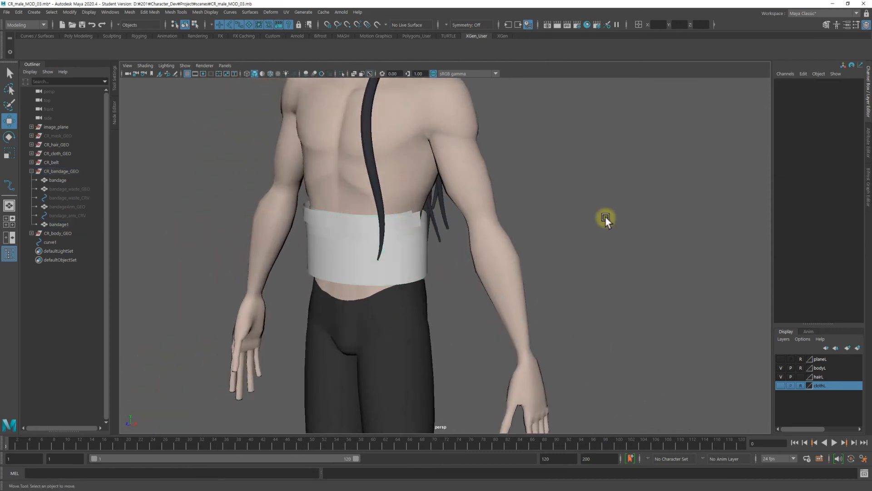
Try a ShrinkWrap deformer with the body selected first and the enlarged bandage copy last, and undo it.
{"action": "left_click", "coordinate": [365, 329]}
{"action": "left_click", "coordinate": [318, 251]}
{"action": "left_click_drag", "start_coordinate": [298, 240], "coordinate": [349, 213], "text": "alt"}
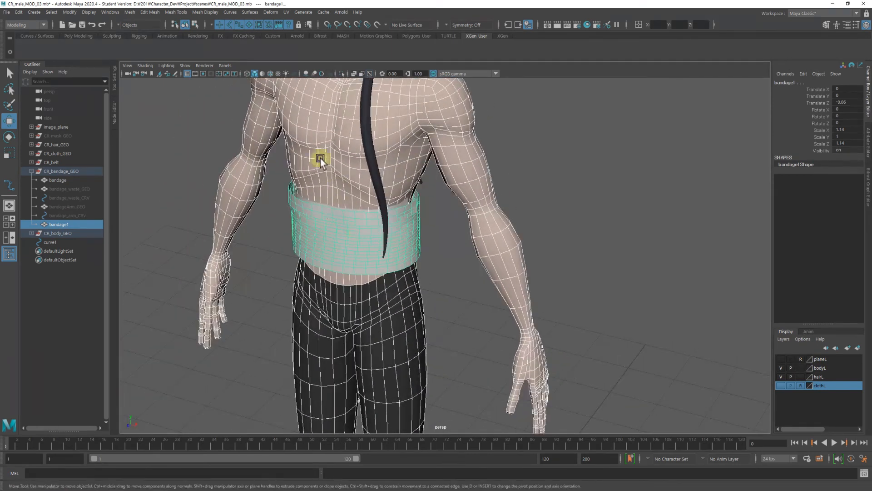
{"action": "left_click", "coordinate": [270, 11]}
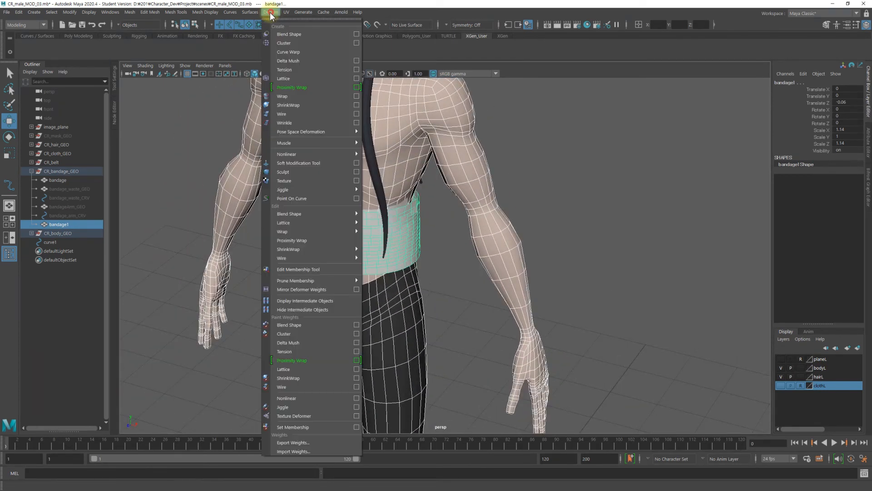
{"action": "left_click", "coordinate": [312, 105]}
{"action": "left_click_drag", "start_coordinate": [584, 192], "coordinate": [510, 195], "text": "alt"}
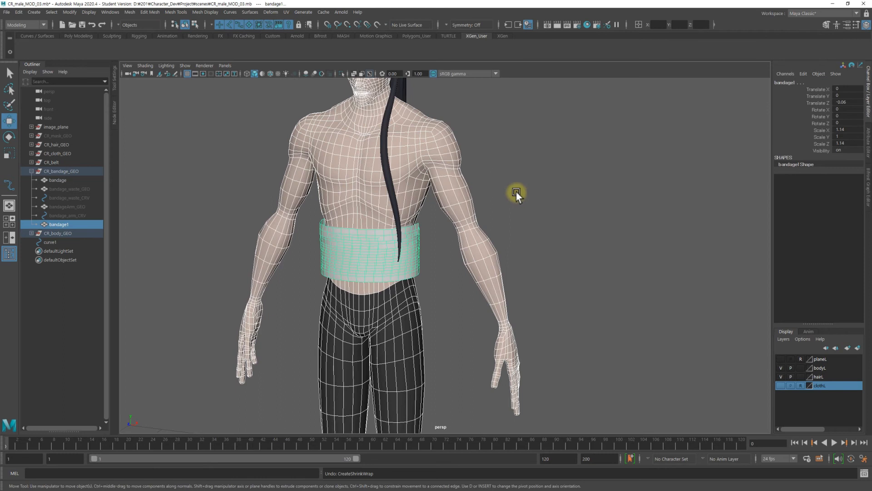
Reselect the enlarged bandage copy first and the body last, apply ShrinkWrap, and bring up the Attribute Editor.
{"action": "left_click", "coordinate": [584, 219]}
{"action": "left_click_drag", "start_coordinate": [382, 260], "coordinate": [362, 261]}
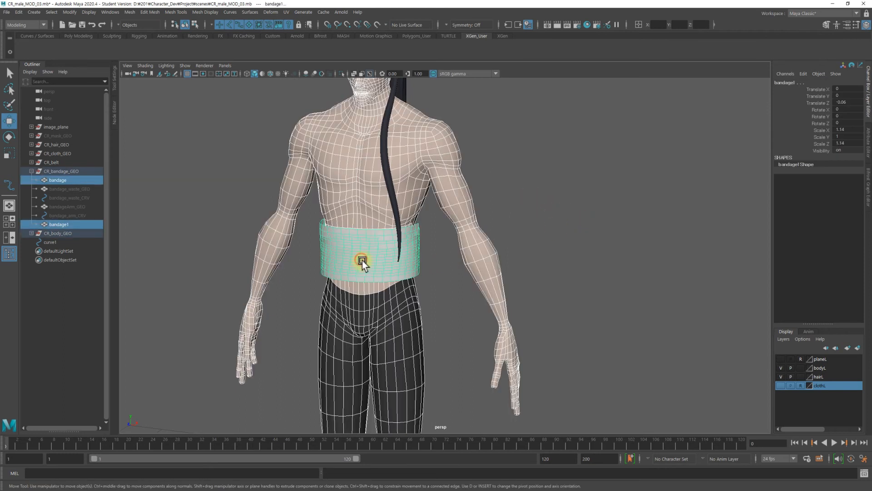
{"action": "left_click", "coordinate": [449, 255]}
{"action": "left_click", "coordinate": [410, 271]}
{"action": "left_click", "coordinate": [366, 219], "text": "shift"}
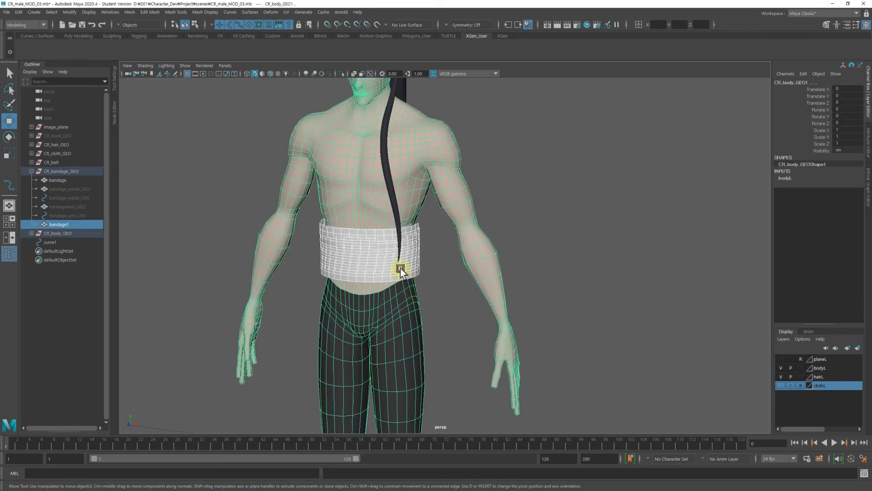
{"action": "left_click", "coordinate": [271, 13]}
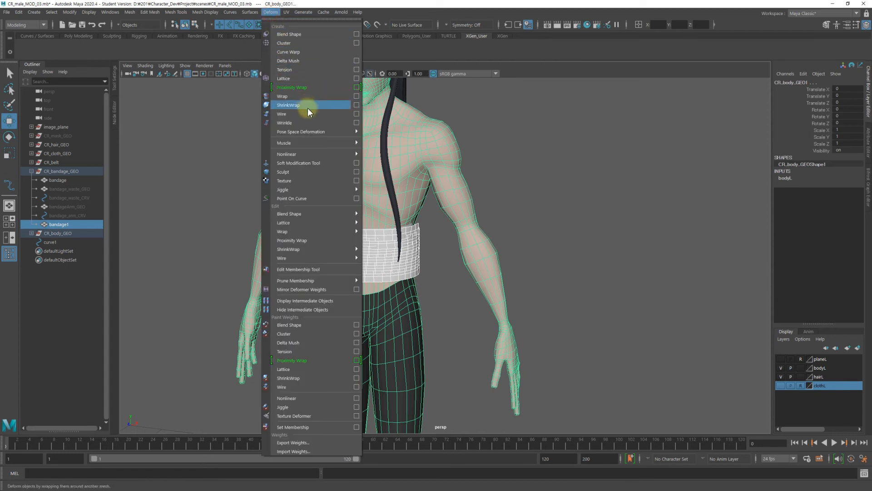
{"action": "left_click", "coordinate": [291, 105]}
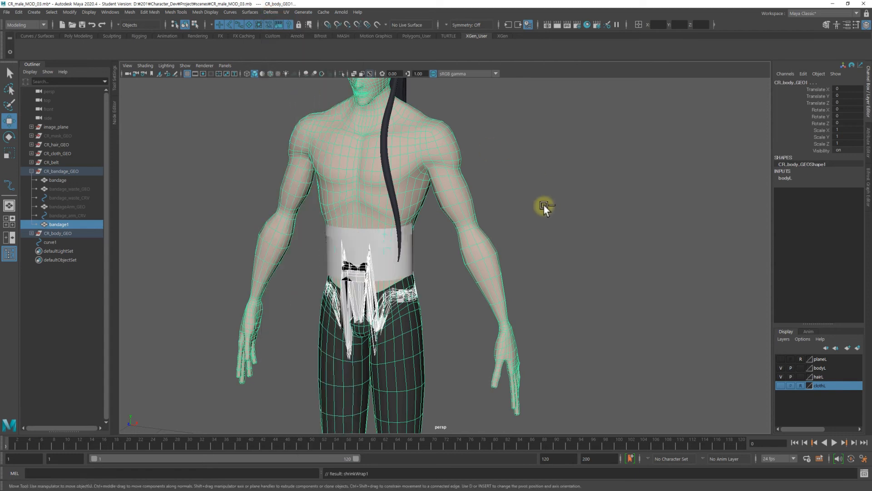
{"action": "key", "text": "ctrl+a"}
{"action": "scroll", "coordinate": [384, 219], "scroll_direction": "up", "scroll_amount": 3}
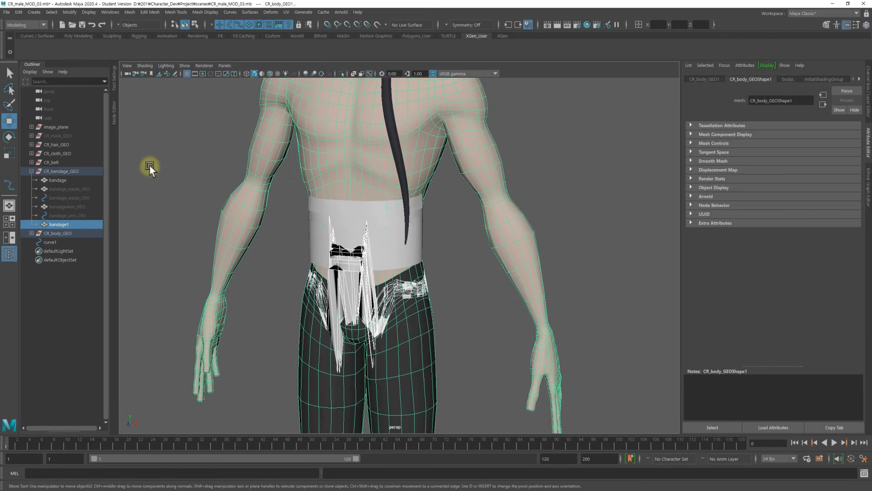
Hide the original waist bandage and set the ShrinkWrap projection of the enlarged copy to Vertex Normals.
{"action": "left_click", "coordinate": [73, 179]}
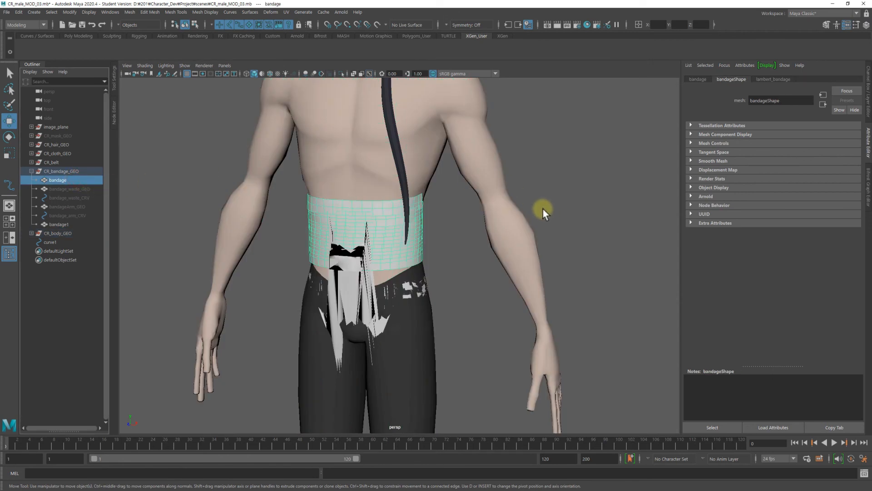
{"action": "key", "text": "ctrl+h"}
{"action": "left_click", "coordinate": [343, 287]}
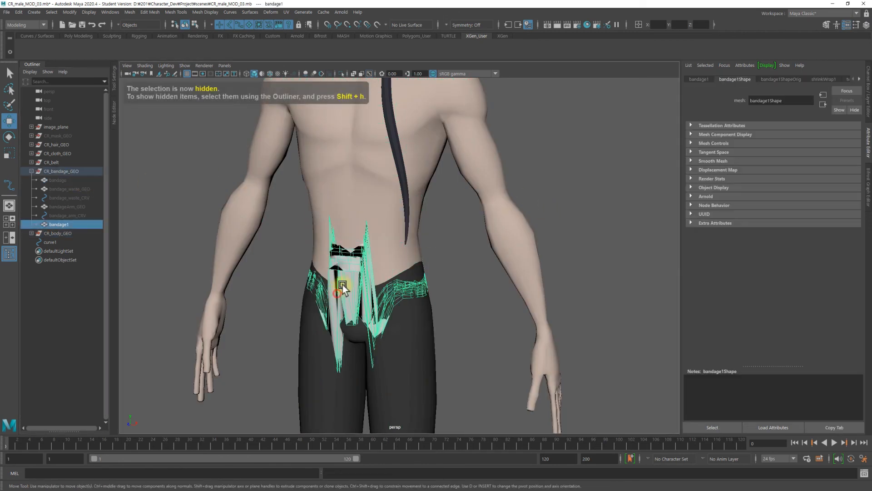
{"action": "left_click", "coordinate": [820, 80]}
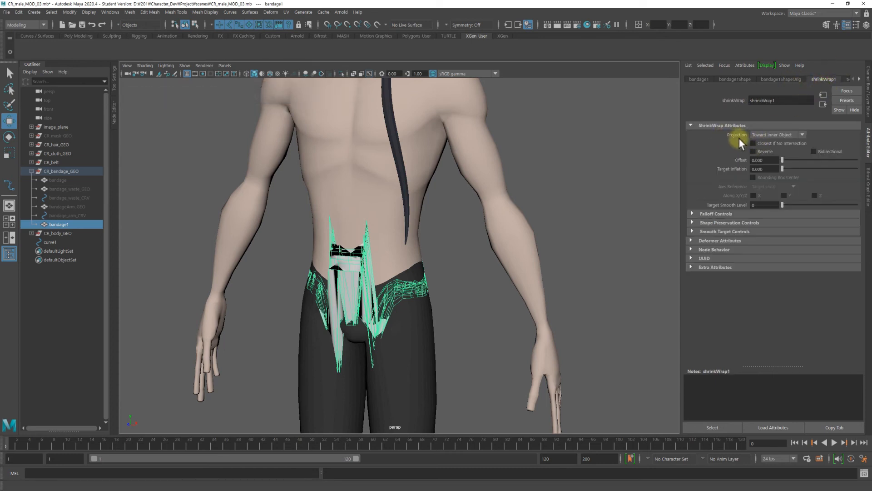
{"action": "left_click", "coordinate": [763, 135]}
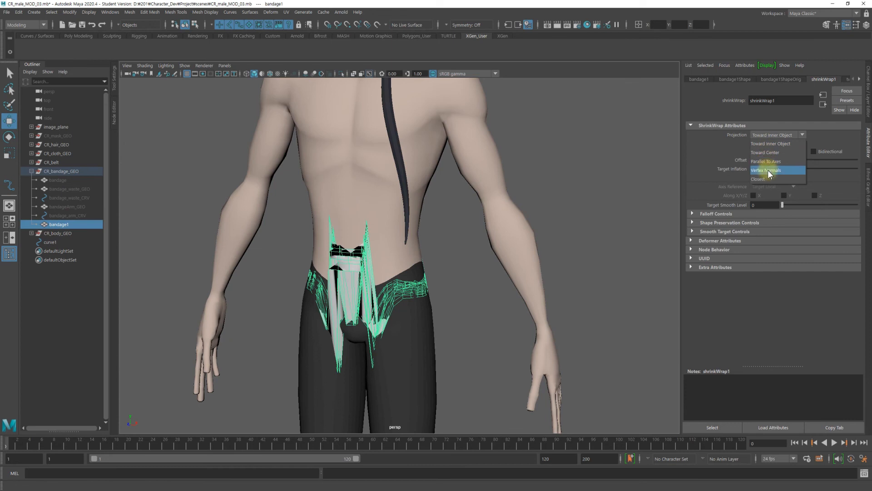
{"action": "left_click", "coordinate": [766, 170]}
{"action": "left_click_drag", "start_coordinate": [476, 202], "coordinate": [458, 209], "text": "alt"}
Try the Closest projection on the bandage copy's ShrinkWrap, check it from the back, and return to Vertex Normals.
{"action": "left_click", "coordinate": [768, 134]}
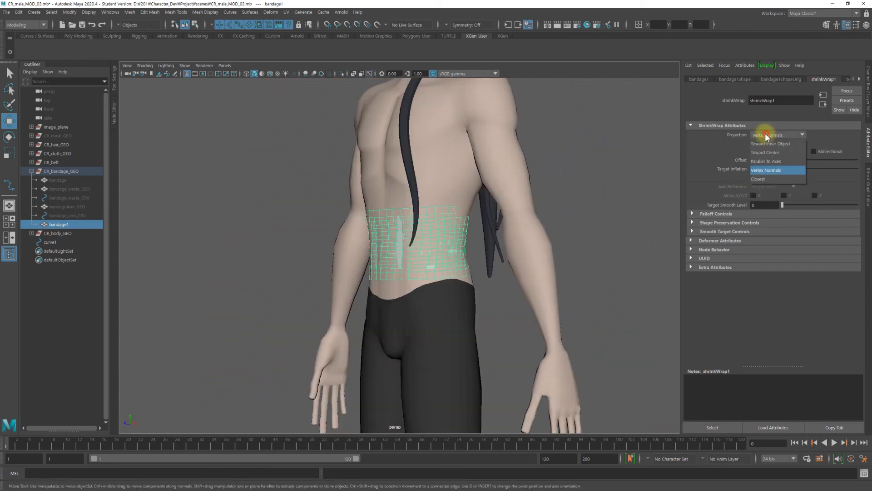
{"action": "left_click", "coordinate": [765, 178]}
{"action": "left_click_drag", "start_coordinate": [537, 212], "coordinate": [507, 271], "text": "alt"}
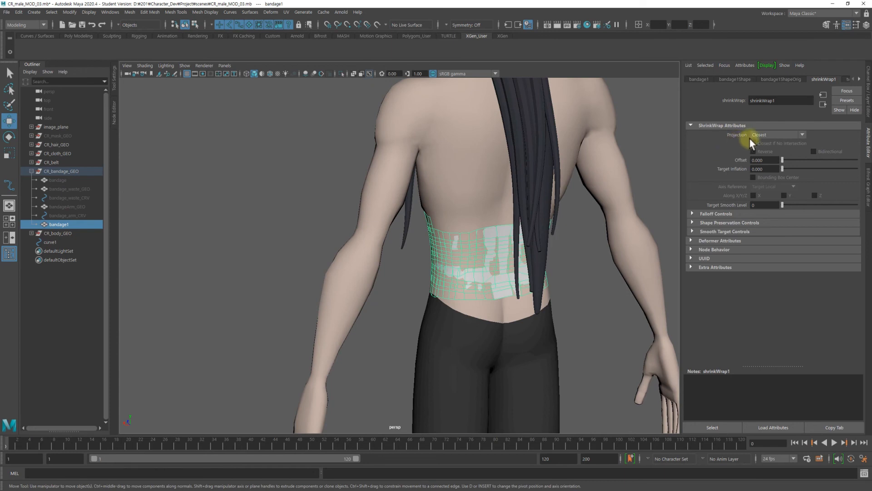
{"action": "left_click", "coordinate": [772, 135]}
{"action": "left_click", "coordinate": [765, 170]}
{"action": "left_click_drag", "start_coordinate": [509, 244], "coordinate": [579, 214], "text": "alt"}
Reselect the shrink-wrapped bandage copy and raise its ShrinkWrap Offset to about 0.016.
{"action": "left_click", "coordinate": [578, 208]}
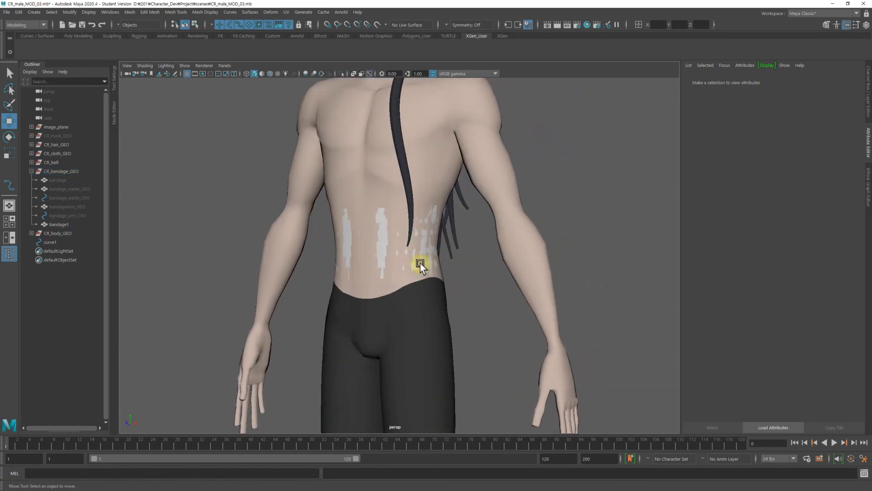
{"action": "left_click", "coordinate": [424, 264]}
{"action": "left_click_drag", "start_coordinate": [478, 247], "coordinate": [490, 256], "text": "alt"}
{"action": "left_click", "coordinate": [72, 226]}
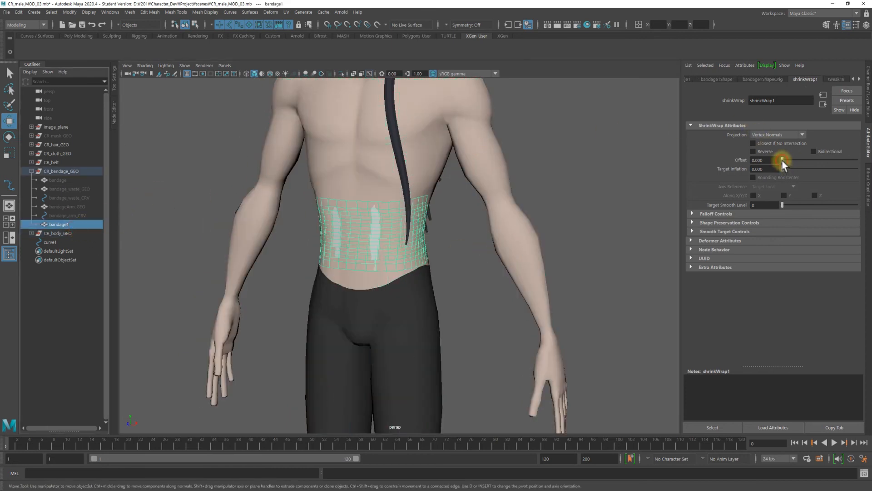
{"action": "left_click_drag", "start_coordinate": [781, 160], "coordinate": [784, 160]}
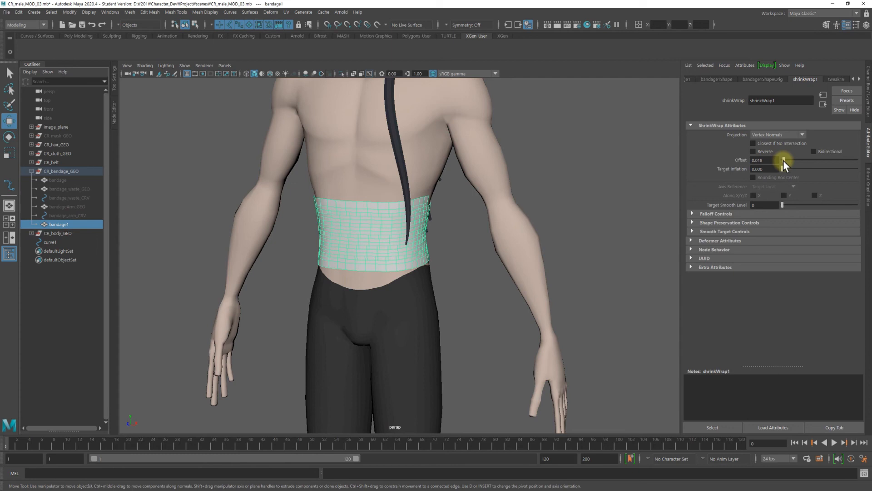
Examine how the wrapped waist bandage fits the body from several angles, checking the body mesh as well.
{"action": "left_click", "coordinate": [461, 268]}
{"action": "left_click_drag", "start_coordinate": [461, 267], "coordinate": [476, 264], "text": "alt"}
{"action": "left_click_drag", "start_coordinate": [589, 262], "coordinate": [531, 267], "text": "alt"}
{"action": "left_click", "coordinate": [469, 271]}
{"action": "left_click", "coordinate": [600, 186]}
{"action": "right_click_drag", "start_coordinate": [617, 146], "coordinate": [487, 214], "text": "alt"}
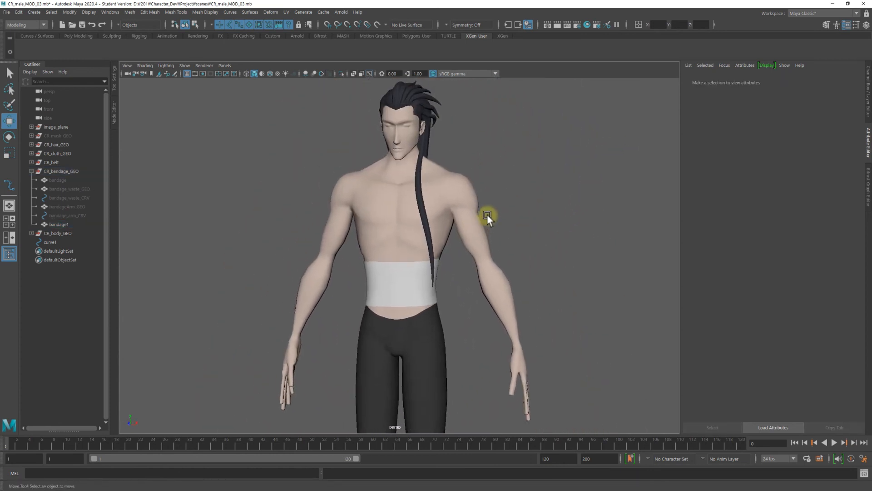
{"action": "left_click", "coordinate": [345, 200]}
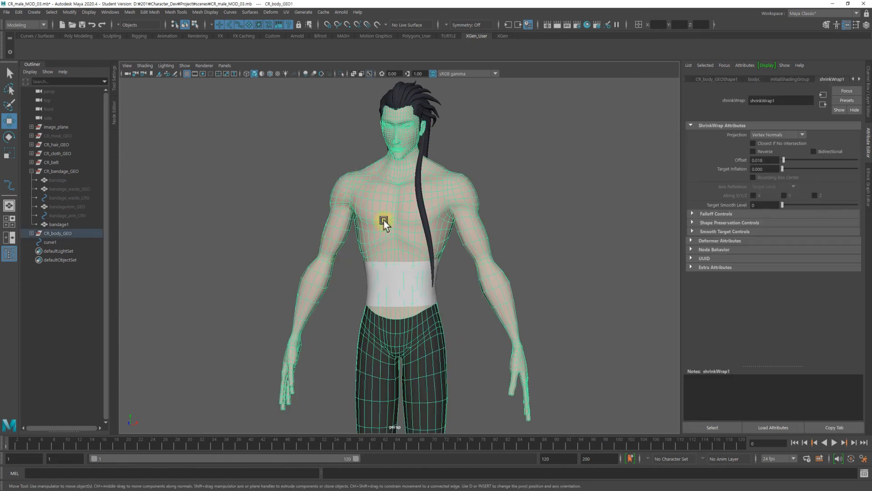
{"action": "left_click", "coordinate": [519, 189]}
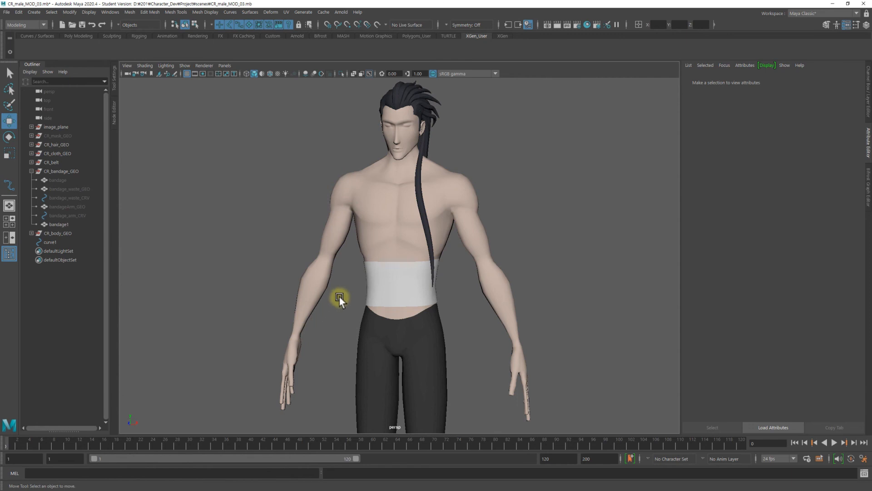
Select the wrapped bandage and check its look on the whole figure, finishing with nothing selected.
{"action": "left_click", "coordinate": [395, 287]}
{"action": "left_click", "coordinate": [554, 225]}
{"action": "left_click", "coordinate": [421, 278]}
{"action": "left_click_drag", "start_coordinate": [432, 292], "coordinate": [547, 222], "text": "alt"}
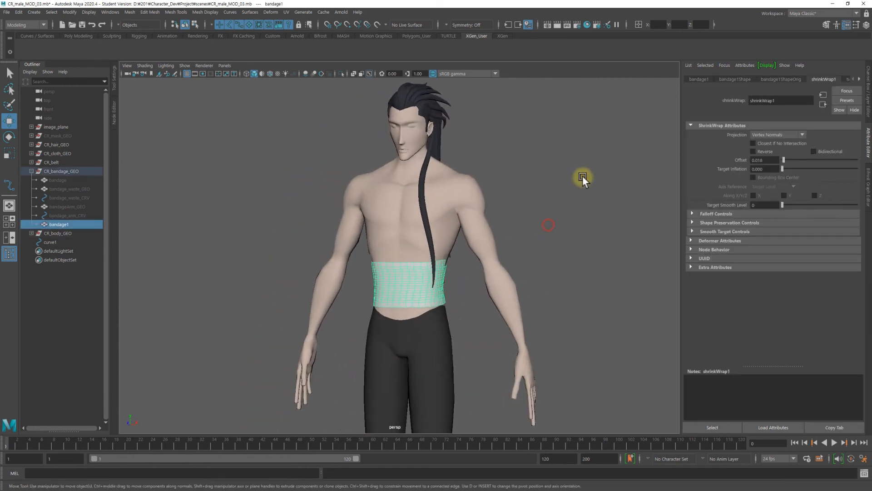
{"action": "right_click_drag", "start_coordinate": [583, 176], "coordinate": [397, 212], "text": "alt"}
{"action": "middle_click_drag", "start_coordinate": [393, 238], "coordinate": [380, 192], "text": "alt"}
{"action": "right_click_drag", "start_coordinate": [380, 192], "coordinate": [452, 169], "text": "alt"}
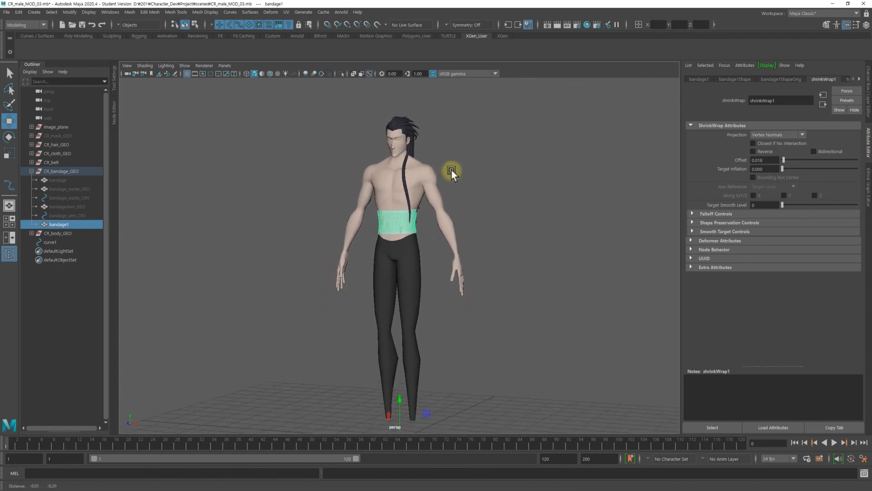
{"action": "middle_click_drag", "start_coordinate": [451, 169], "coordinate": [448, 155], "text": "alt"}
{"action": "left_click", "coordinate": [485, 169]}
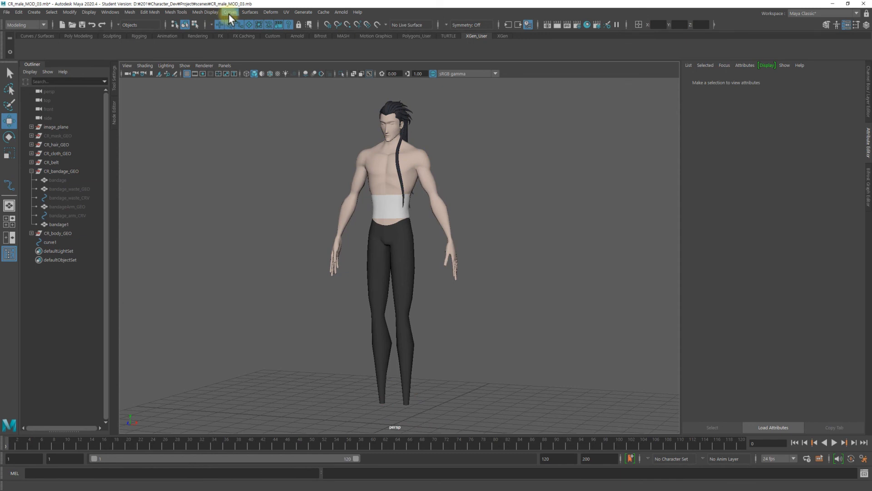
{"action": "left_click", "coordinate": [269, 13]}
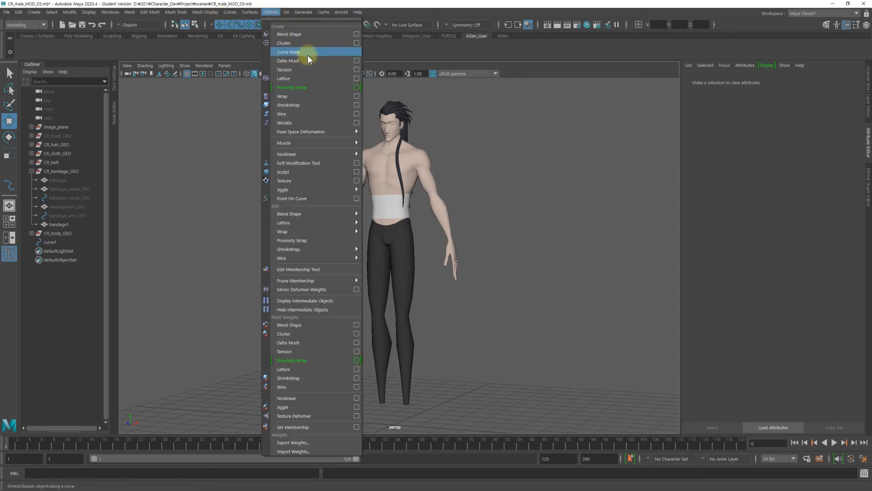
{"action": "left_click", "coordinate": [590, 210]}
{"action": "scroll", "coordinate": [247, 159], "scroll_direction": "down", "scroll_amount": 3}
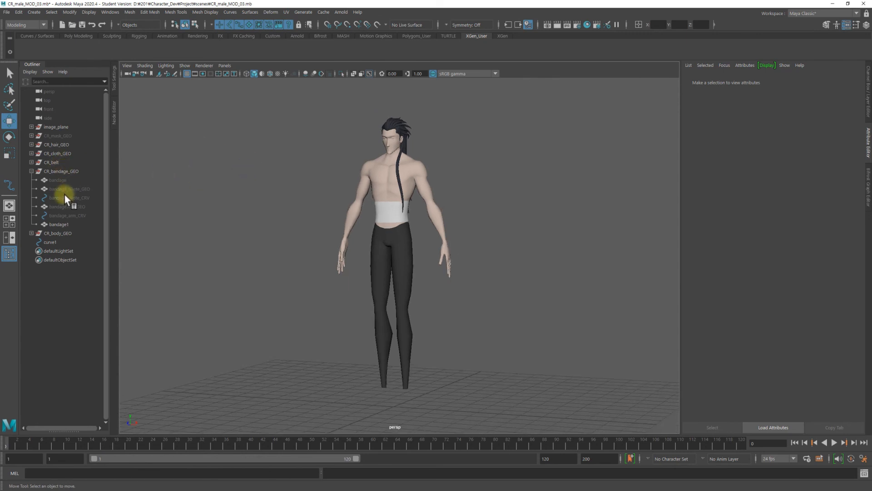
Bring back the Channel Box and layer list and make the clothL layer visible again.
{"action": "key", "text": "ctrl+a"}
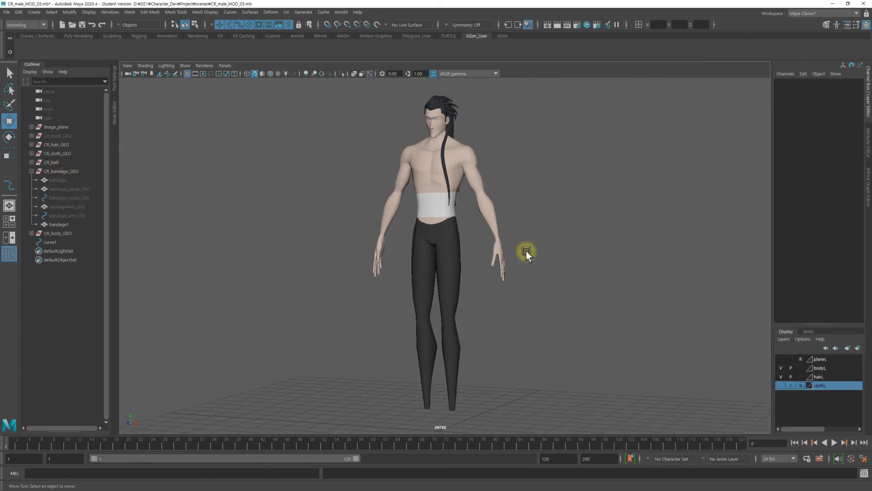
{"action": "left_click", "coordinate": [781, 386]}
{"action": "left_click_drag", "start_coordinate": [607, 231], "coordinate": [408, 185], "text": "alt"}
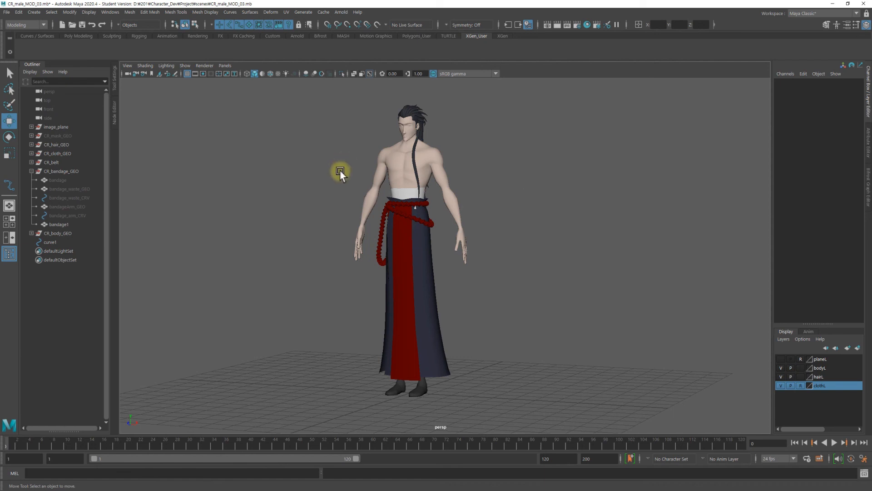
Collapse the CR_bandage_GEO group, unhide the CR_mask_GEO mask, and clear the selection.
{"action": "left_click", "coordinate": [32, 170]}
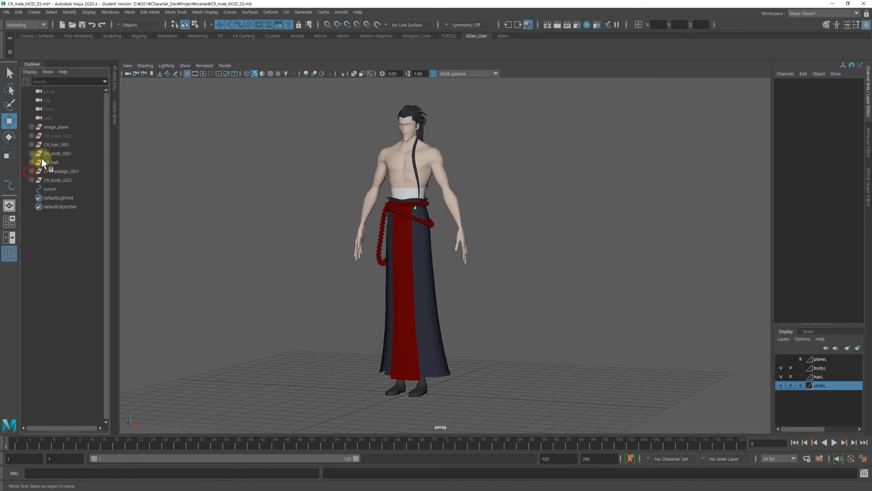
{"action": "left_click", "coordinate": [53, 135]}
{"action": "key", "text": "shift+h"}
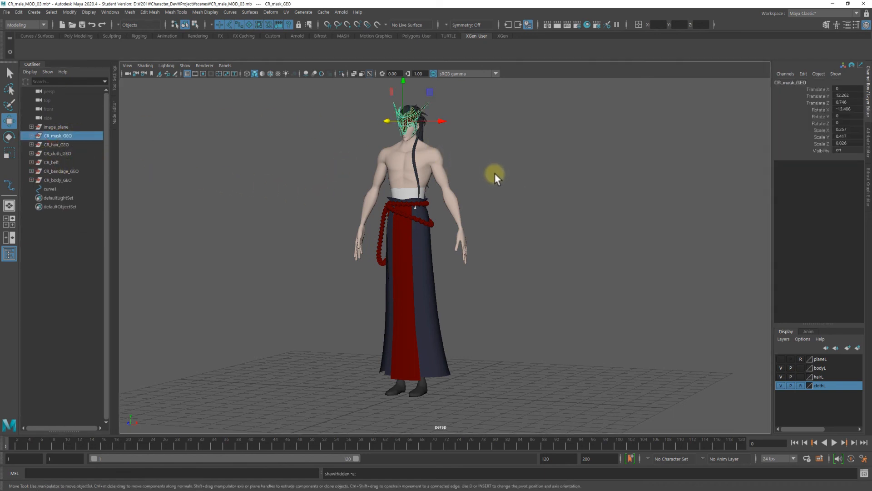
{"action": "left_click", "coordinate": [494, 174]}
Examine the complete character with mask, hair, waist bandage, rope belt and skirt, close up and at full length.
{"action": "middle_click_drag", "start_coordinate": [395, 114], "coordinate": [389, 146], "text": "alt"}
{"action": "left_click_drag", "start_coordinate": [429, 192], "coordinate": [404, 156], "text": "alt"}
{"action": "right_click_drag", "start_coordinate": [404, 157], "coordinate": [459, 112], "text": "alt"}
{"action": "middle_click_drag", "start_coordinate": [402, 103], "coordinate": [422, 192], "text": "alt"}
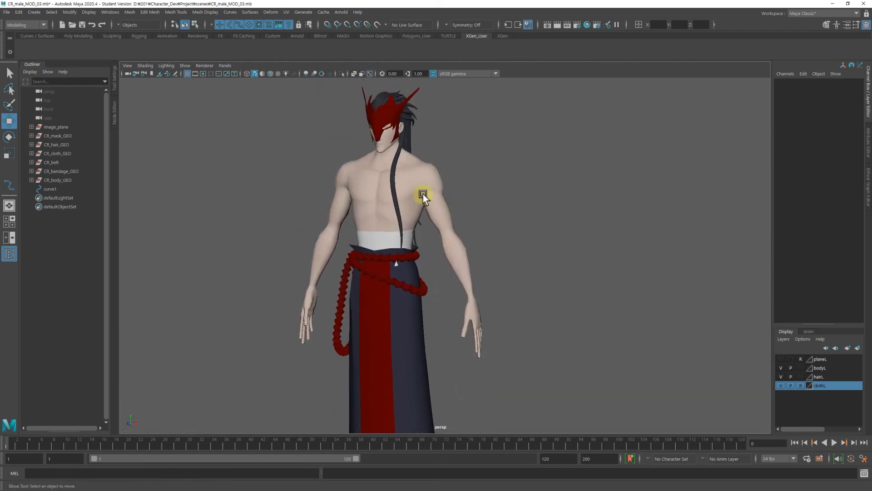
{"action": "left_click_drag", "start_coordinate": [375, 134], "coordinate": [297, 311], "text": "alt"}
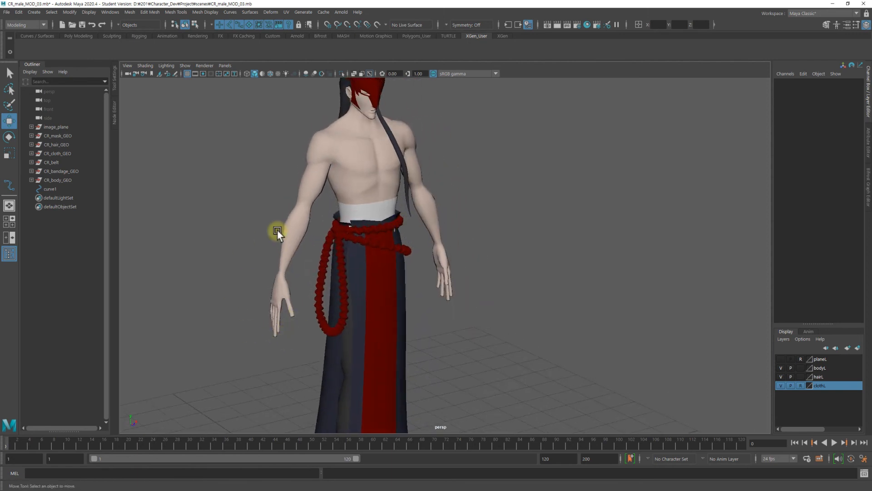
{"action": "left_click_drag", "start_coordinate": [276, 243], "coordinate": [340, 258], "text": "alt"}
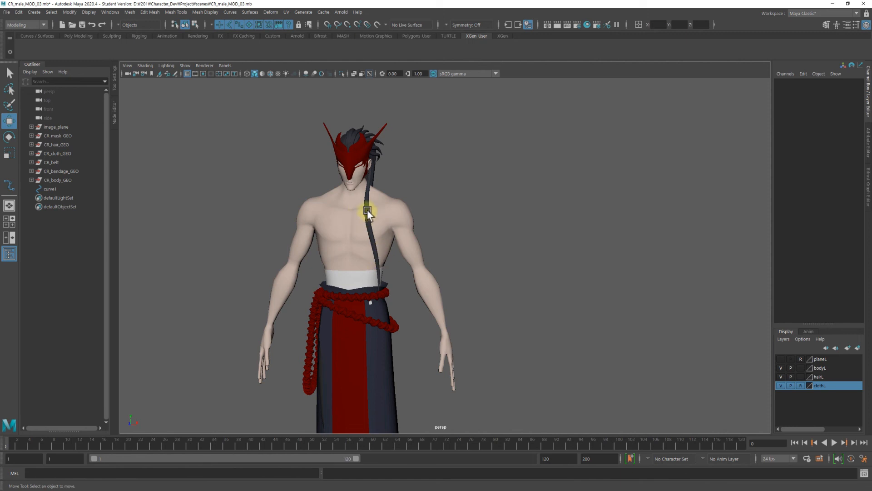
{"action": "left_click_drag", "start_coordinate": [342, 185], "coordinate": [360, 179], "text": "alt"}
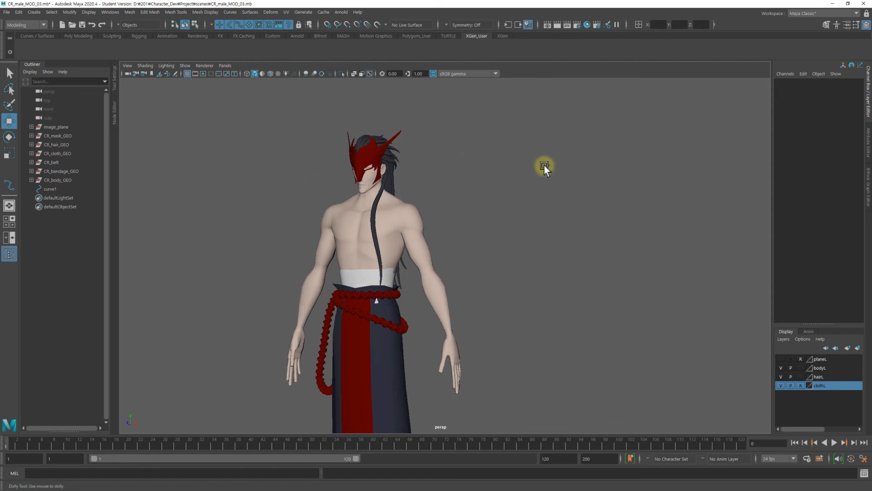
{"action": "right_click_drag", "start_coordinate": [544, 166], "coordinate": [383, 216], "text": "alt"}
{"action": "middle_click_drag", "start_coordinate": [411, 237], "coordinate": [407, 209], "text": "alt"}
{"action": "left_click_drag", "start_coordinate": [407, 208], "coordinate": [423, 222], "text": "alt"}
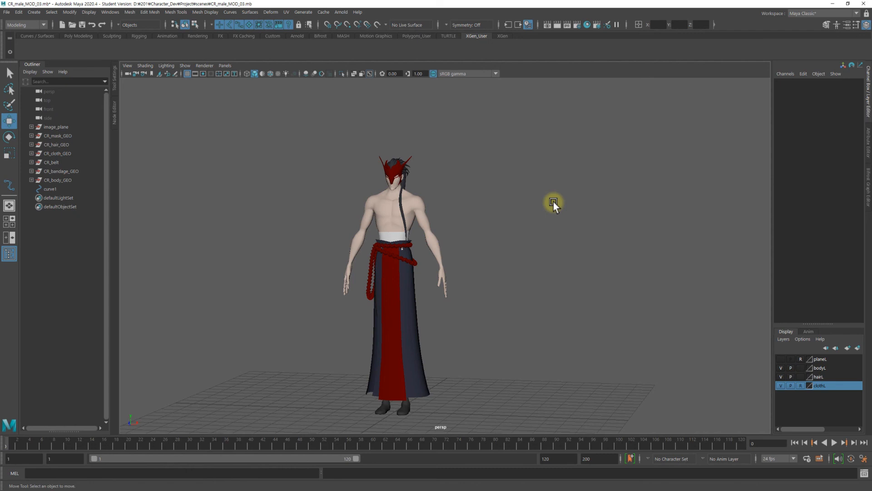
{"action": "left_click_drag", "start_coordinate": [469, 201], "coordinate": [490, 201], "text": "alt"}
{"action": "middle_click_drag", "start_coordinate": [489, 199], "coordinate": [505, 182], "text": "alt"}
{"action": "left_click_drag", "start_coordinate": [502, 184], "coordinate": [549, 184], "text": "alt"}
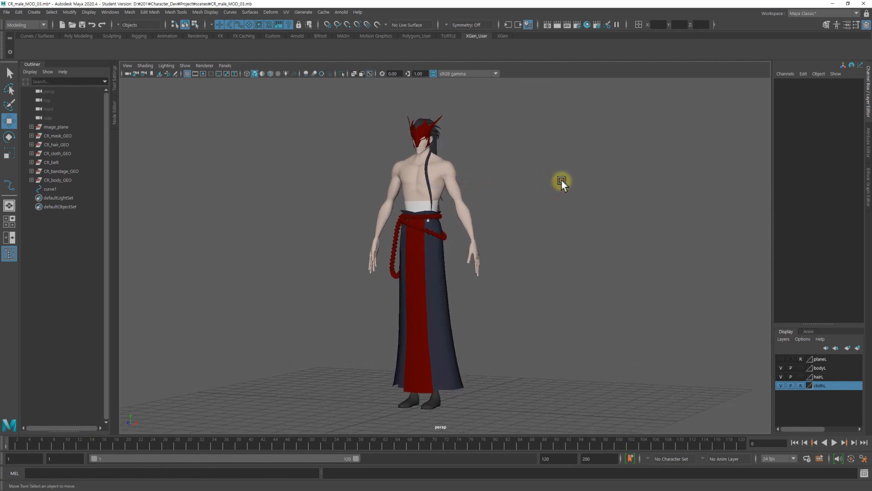